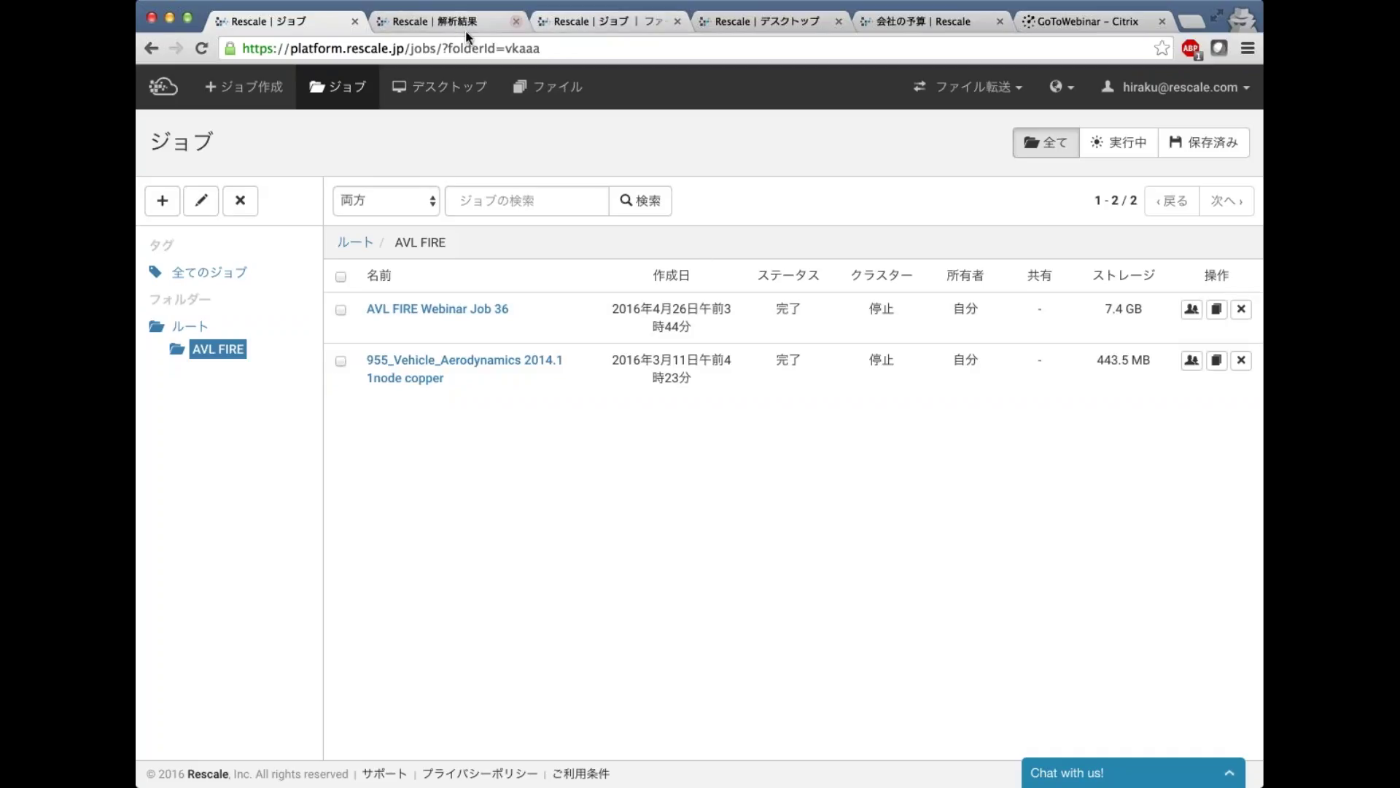
- Start a new job in a separate browser tab and switch to it
{"action": "double_click", "coordinate": [279, 89]}
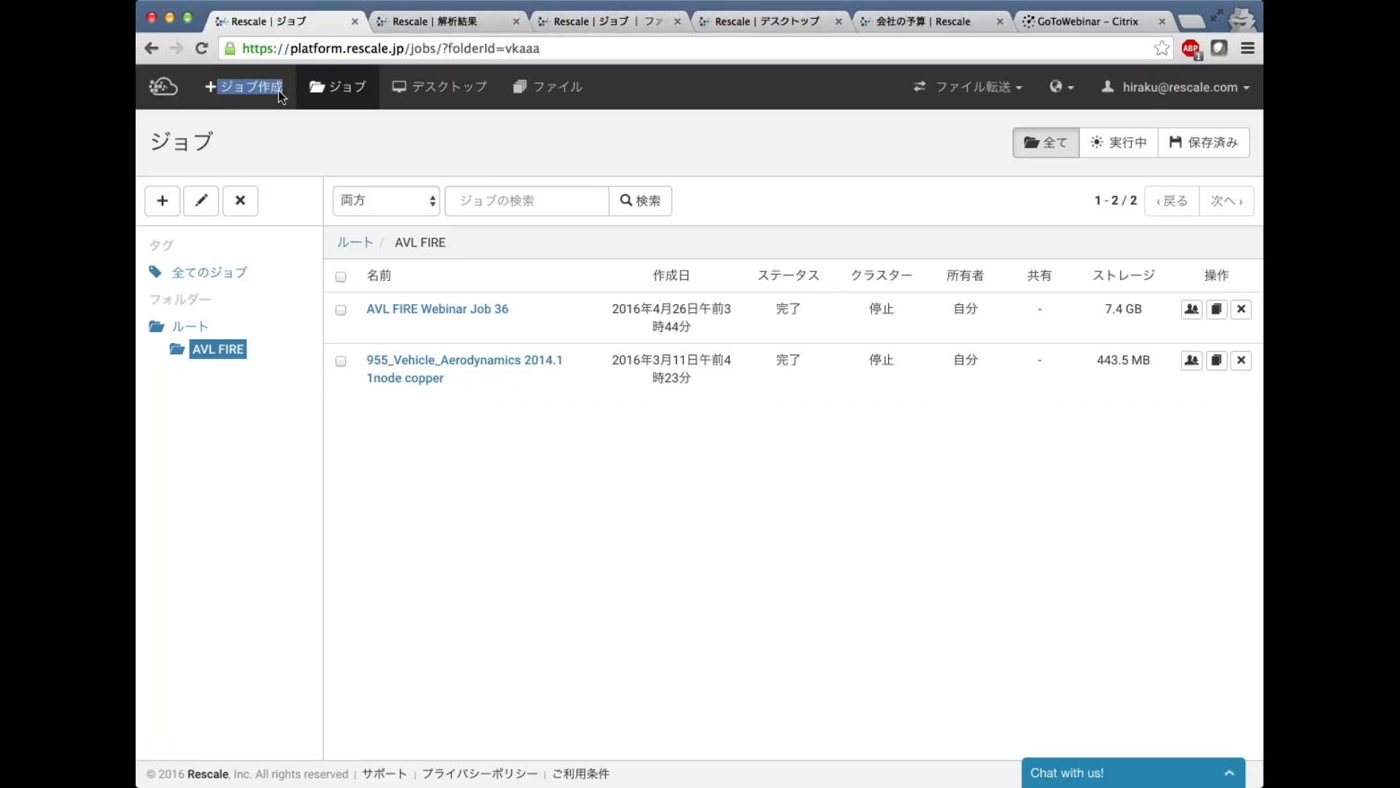
{"action": "left_click", "coordinate": [279, 91], "text": "super"}
{"action": "left_click", "coordinate": [539, 24]}
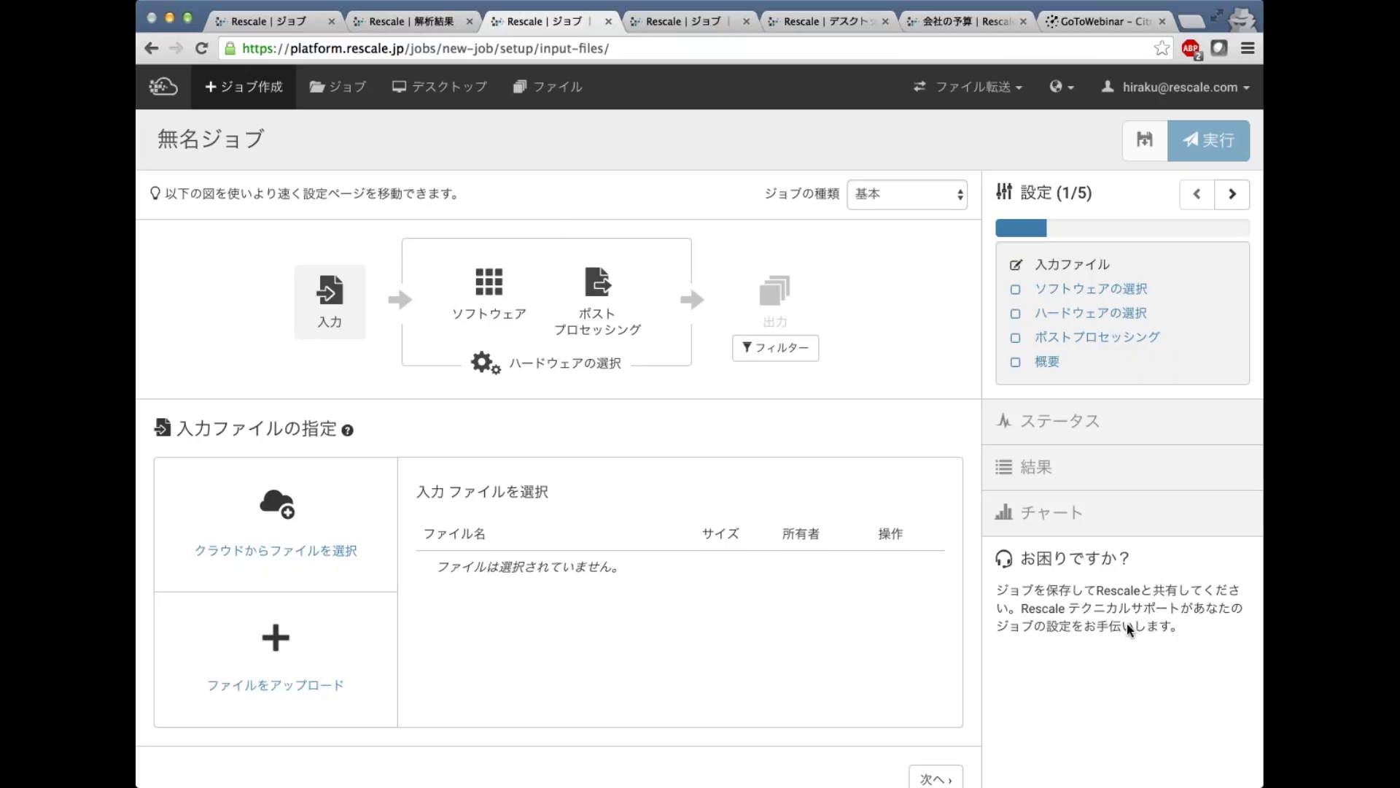
- Add diesel_engine.zip and diesel_engine_Meshes.tar.gz from cloud storage as the job's input files
{"action": "left_click", "coordinate": [339, 546]}
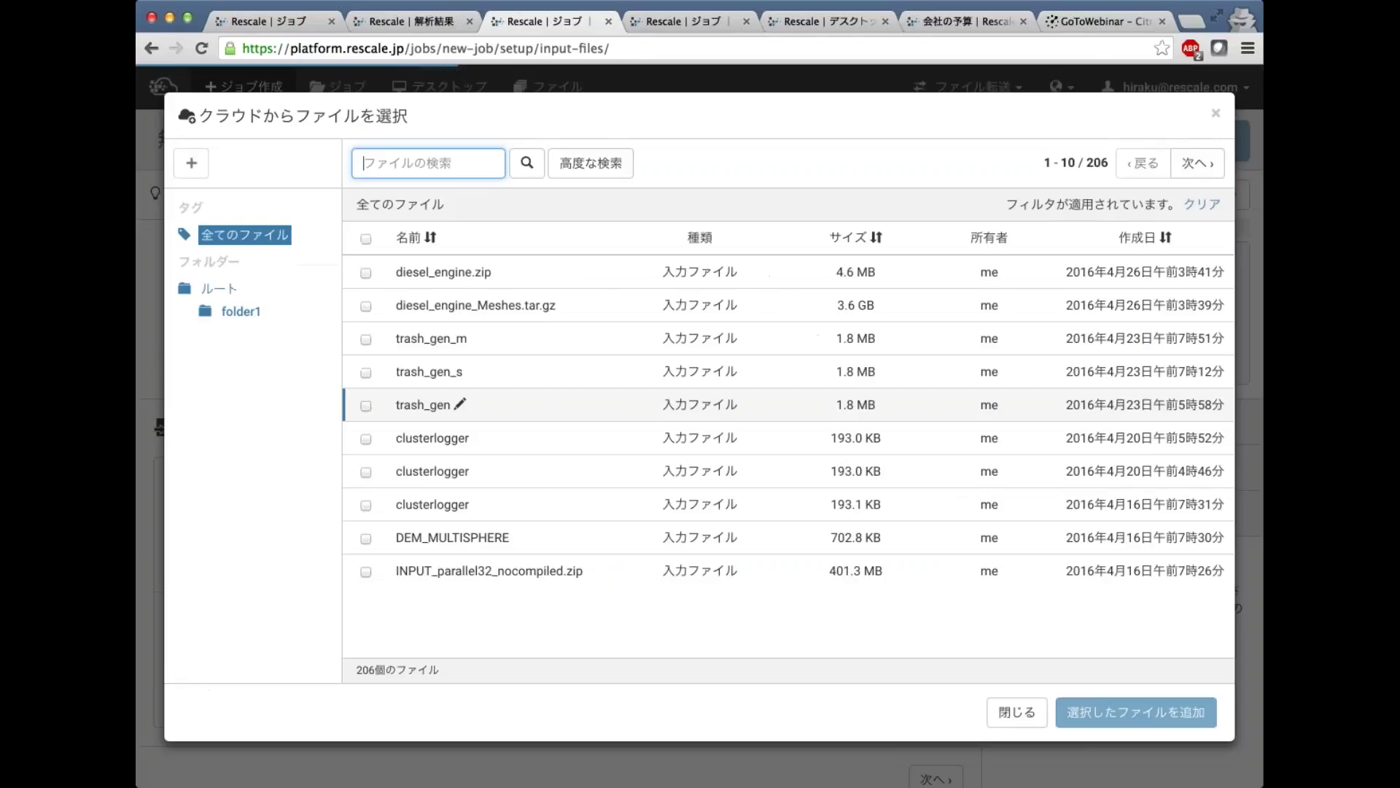
{"action": "left_click", "coordinate": [476, 280]}
{"action": "left_click", "coordinate": [489, 309]}
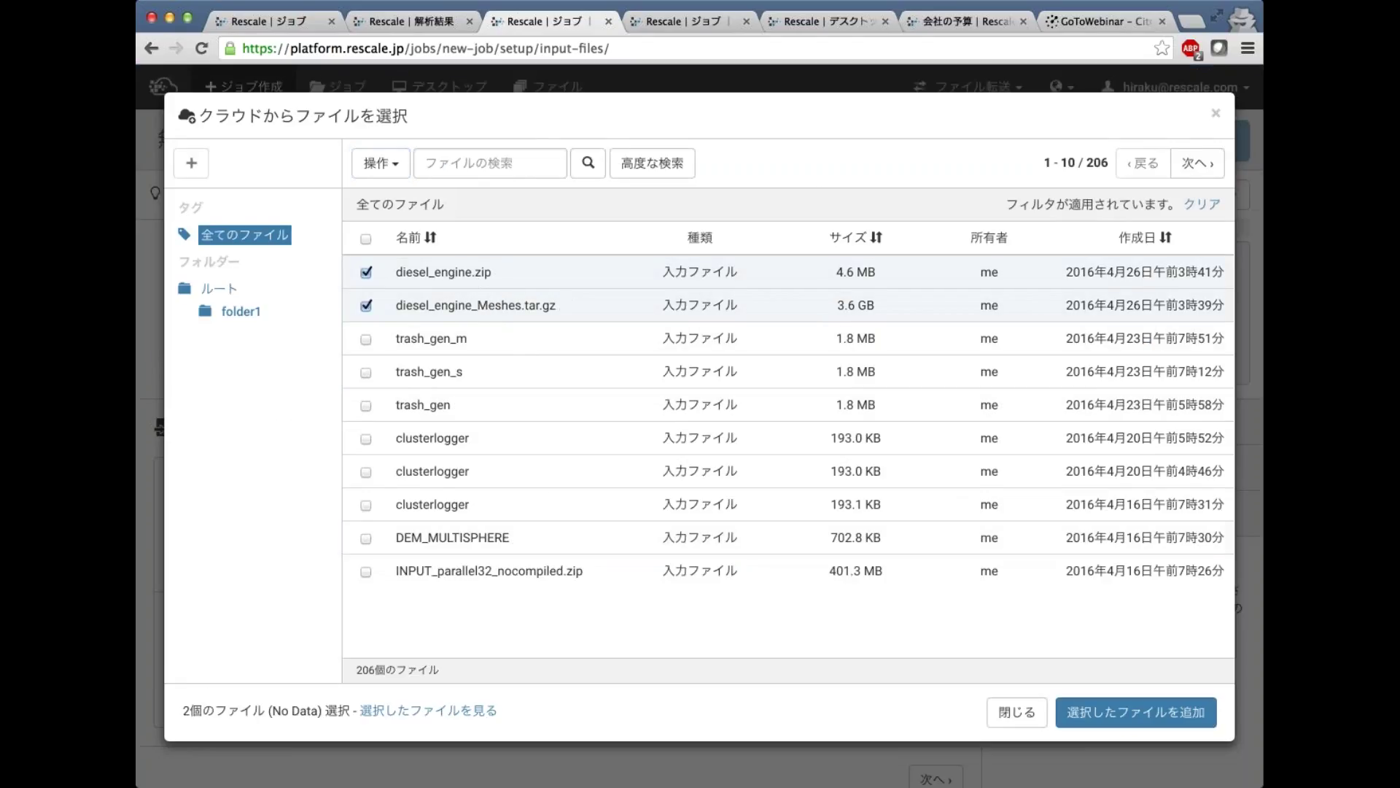
{"action": "left_click", "coordinate": [1135, 712]}
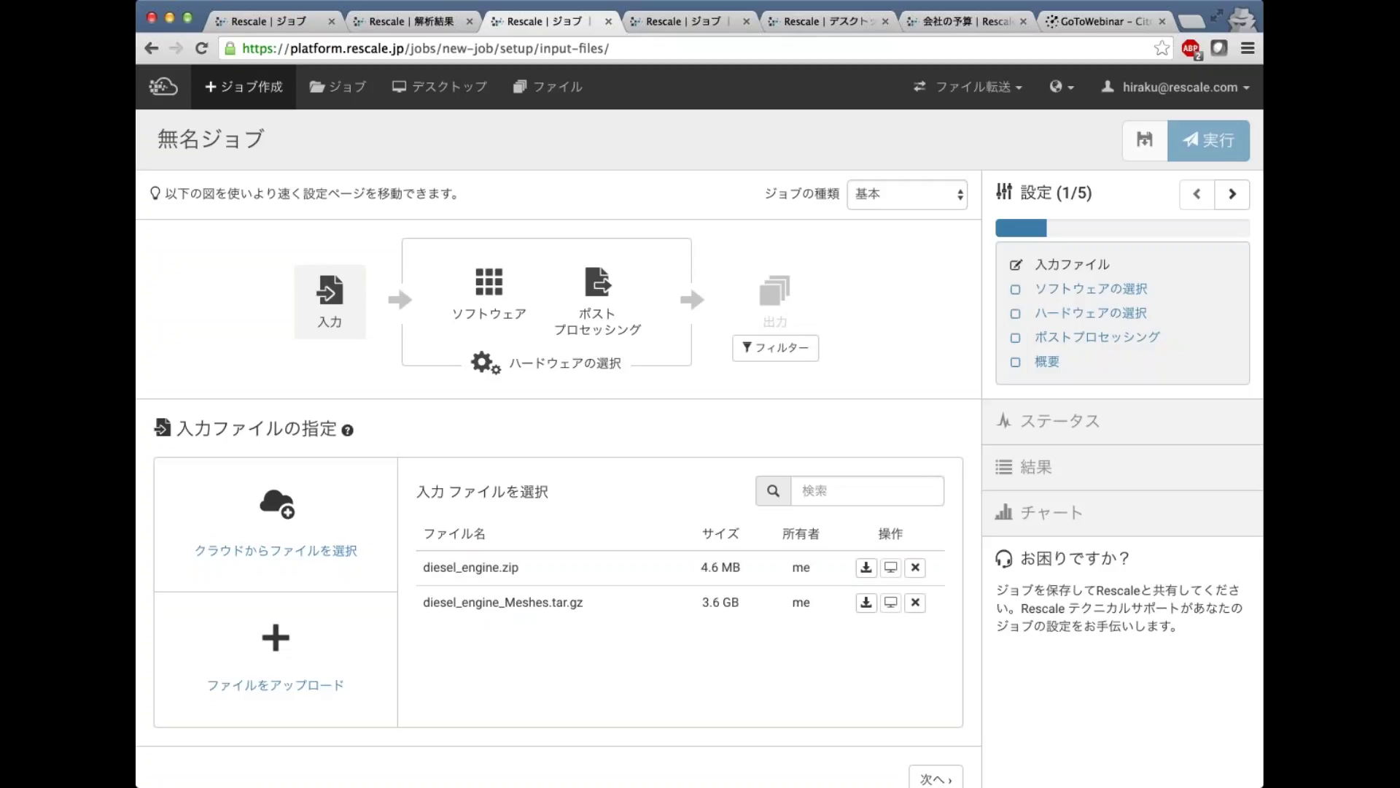
- Choose AVL FIRE as the analysis software for the job
{"action": "left_click", "coordinate": [508, 316]}
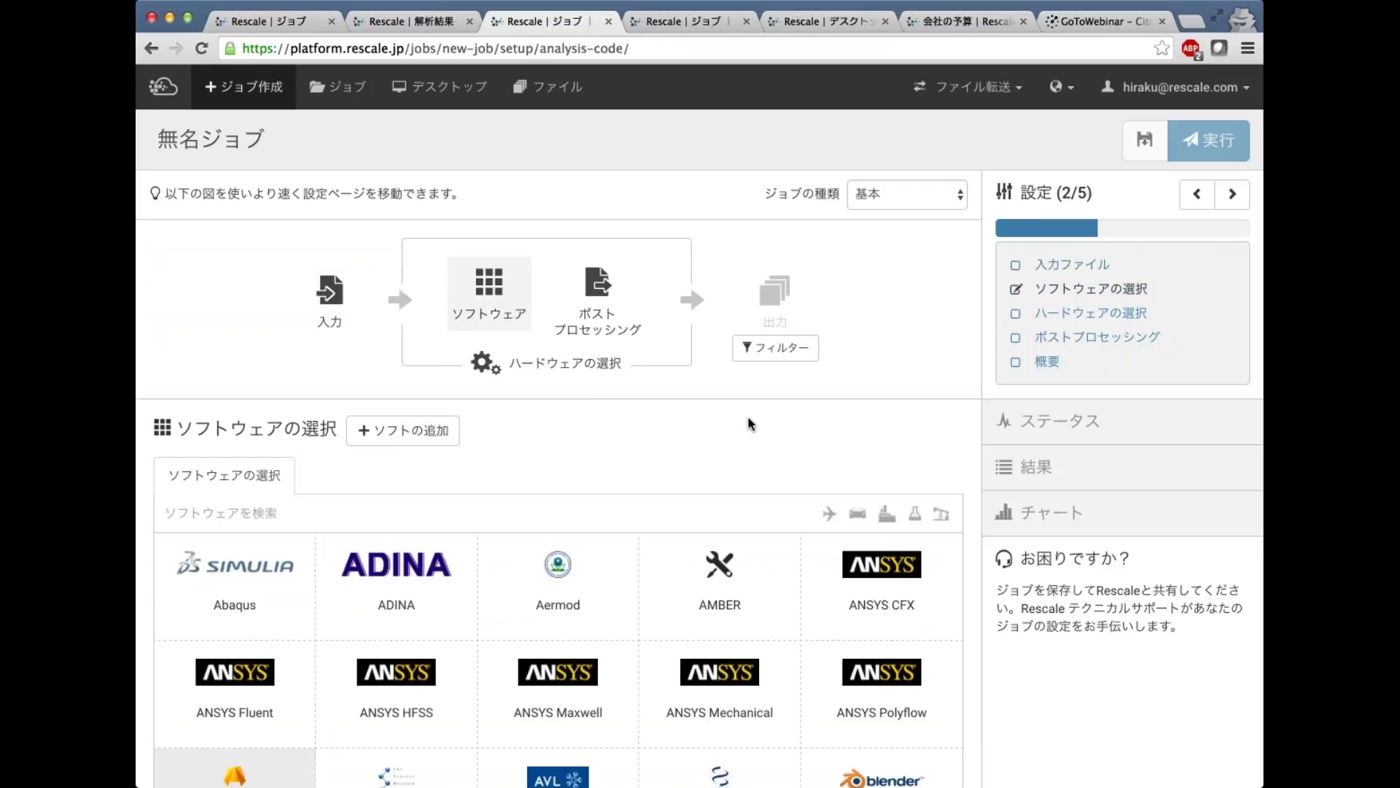
{"action": "scroll", "coordinate": [974, 459], "scroll_direction": "down", "scroll_amount": 3}
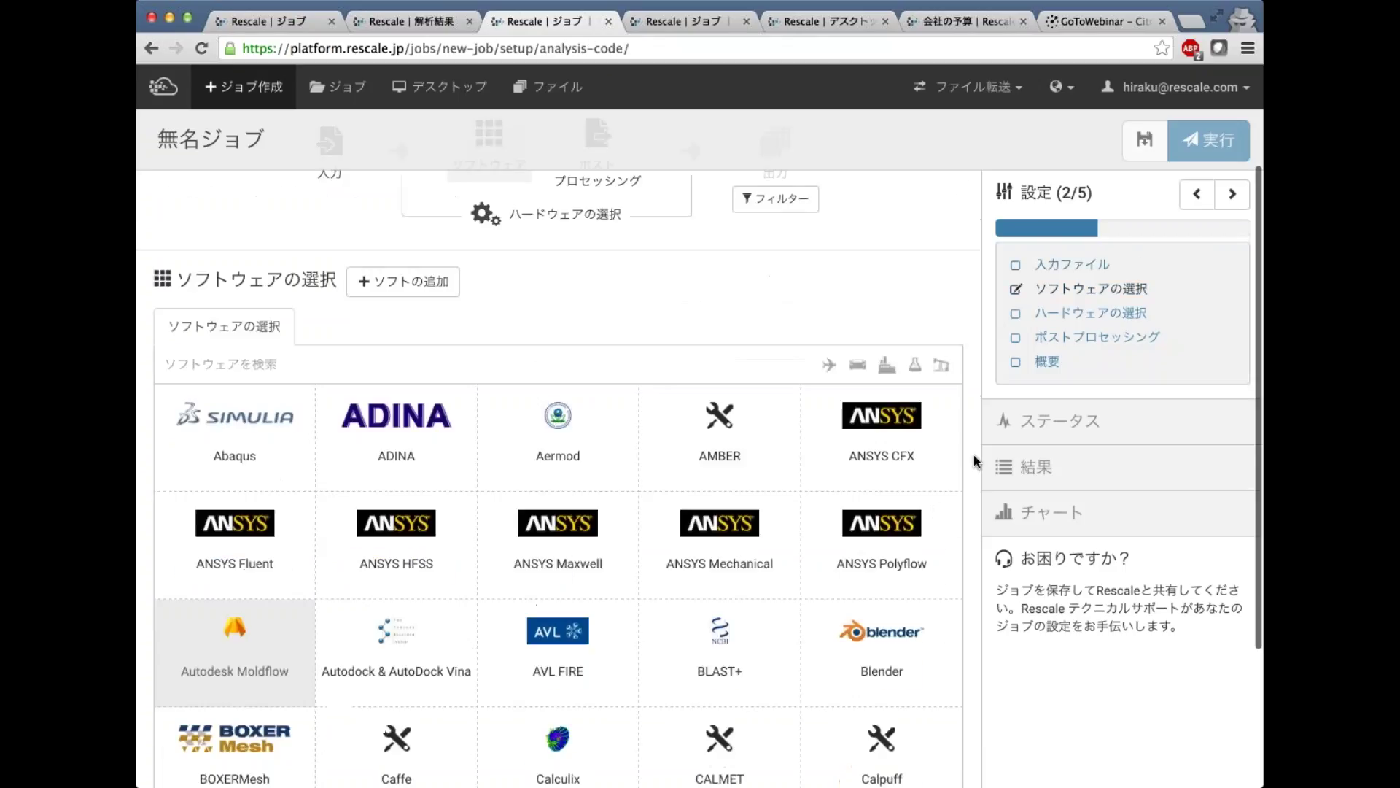
{"action": "left_click", "coordinate": [534, 652]}
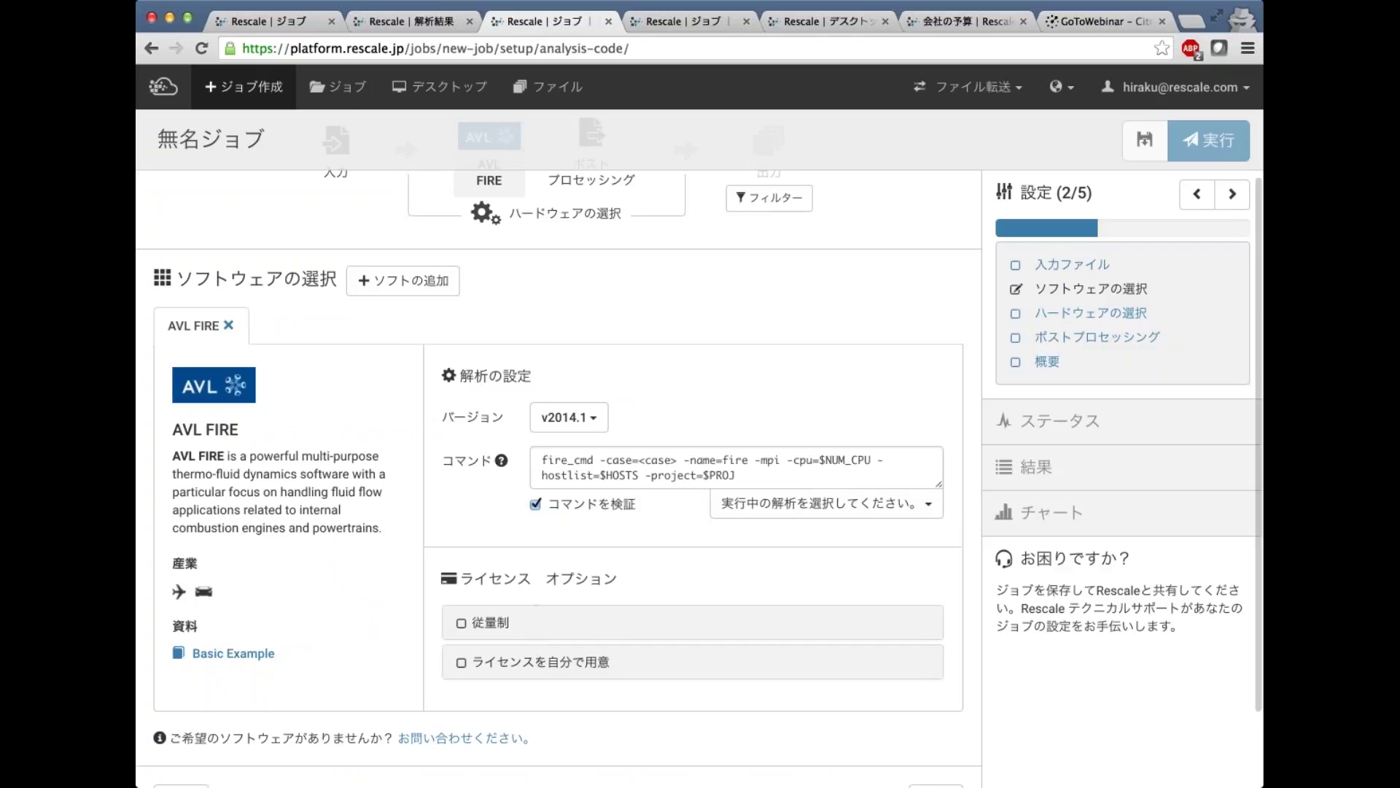
- Choose the pay-per-use license option (従量制) for AVL FIRE and review its per-core pricing
{"action": "scroll", "coordinate": [582, 575], "scroll_direction": "down", "scroll_amount": 1}
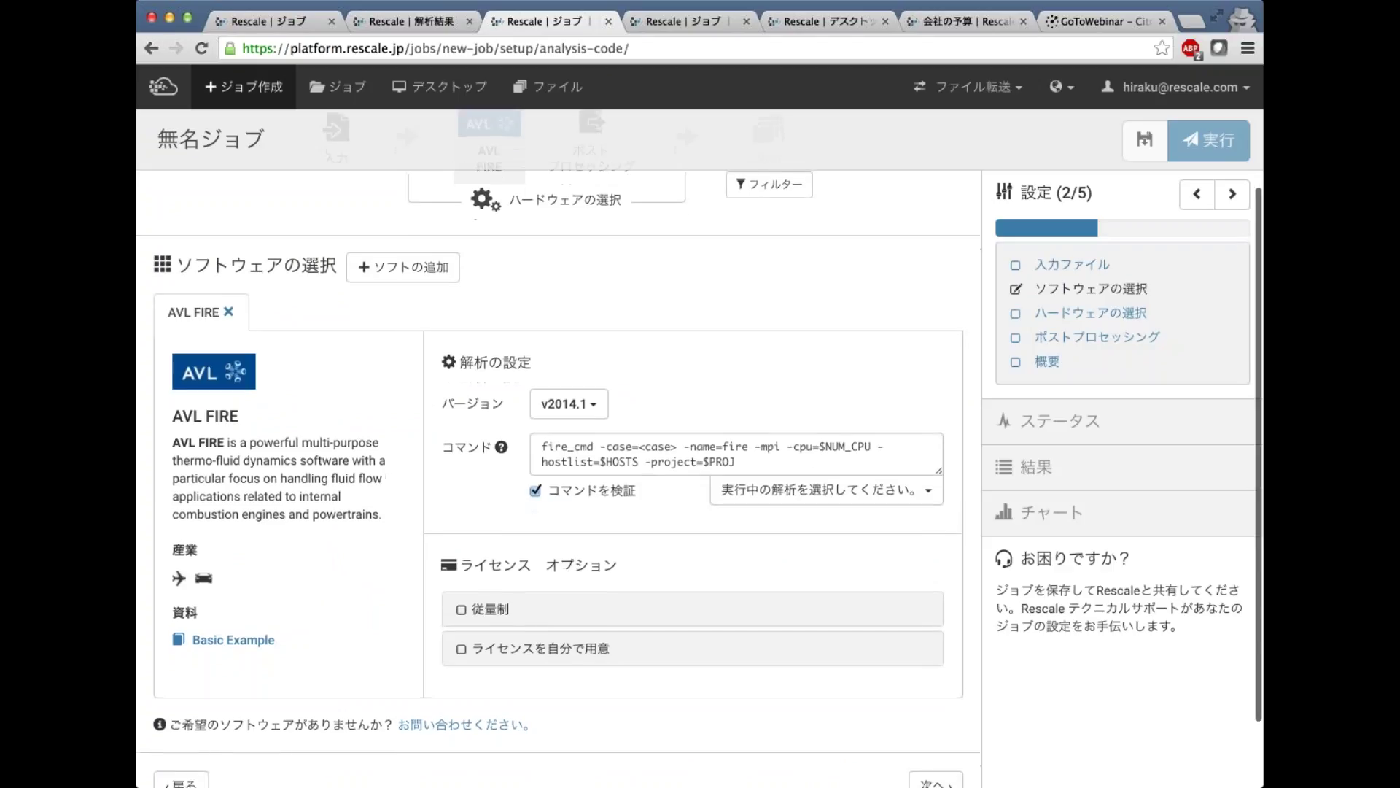
{"action": "left_click", "coordinate": [461, 609]}
{"action": "scroll", "coordinate": [617, 576], "scroll_direction": "down", "scroll_amount": 5}
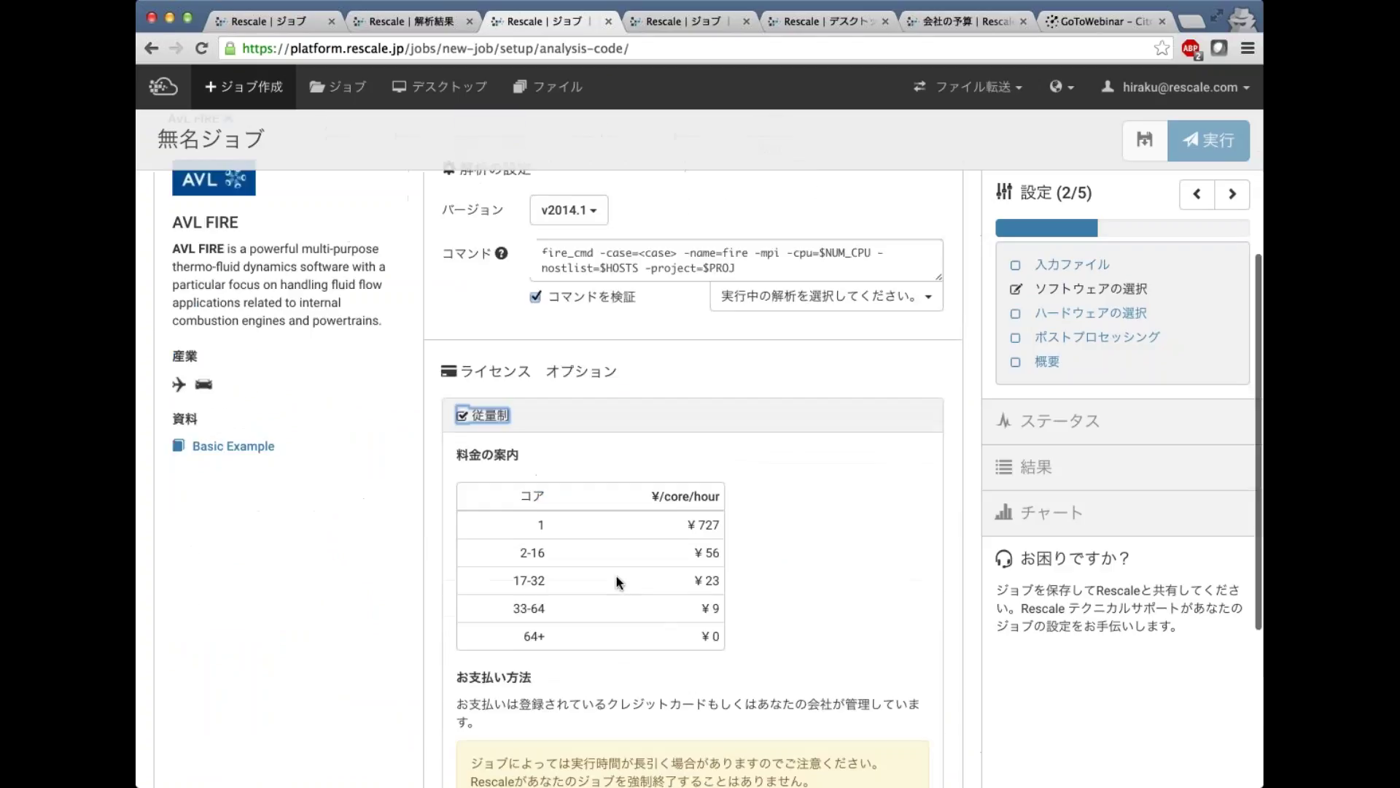
{"action": "scroll", "coordinate": [616, 580], "scroll_direction": "down", "scroll_amount": 2}
- Choose the self-provided license option (ライセンスを自分で用意) and select version v2014.1 for AVL FIRE
{"action": "double_click", "coordinate": [539, 562]}
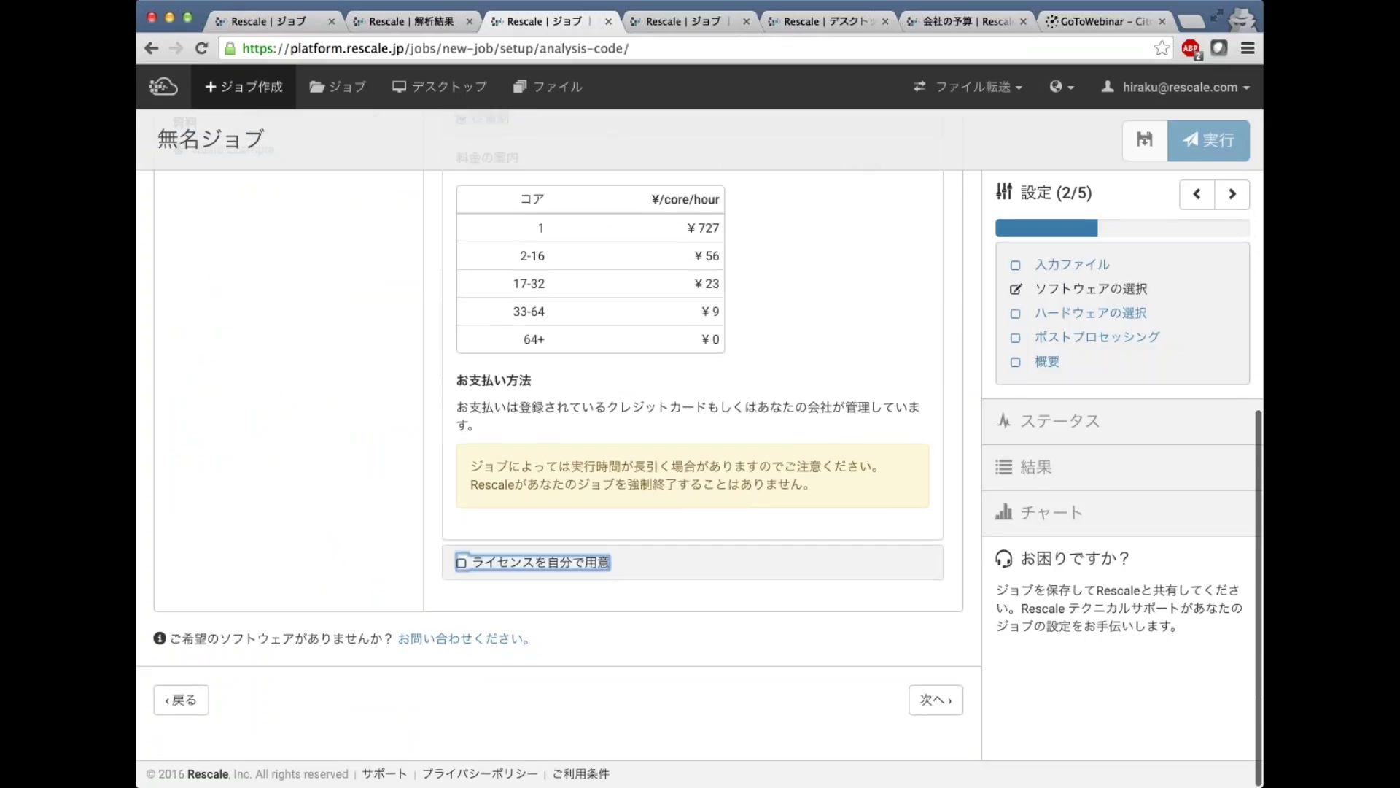
{"action": "left_click", "coordinate": [583, 537]}
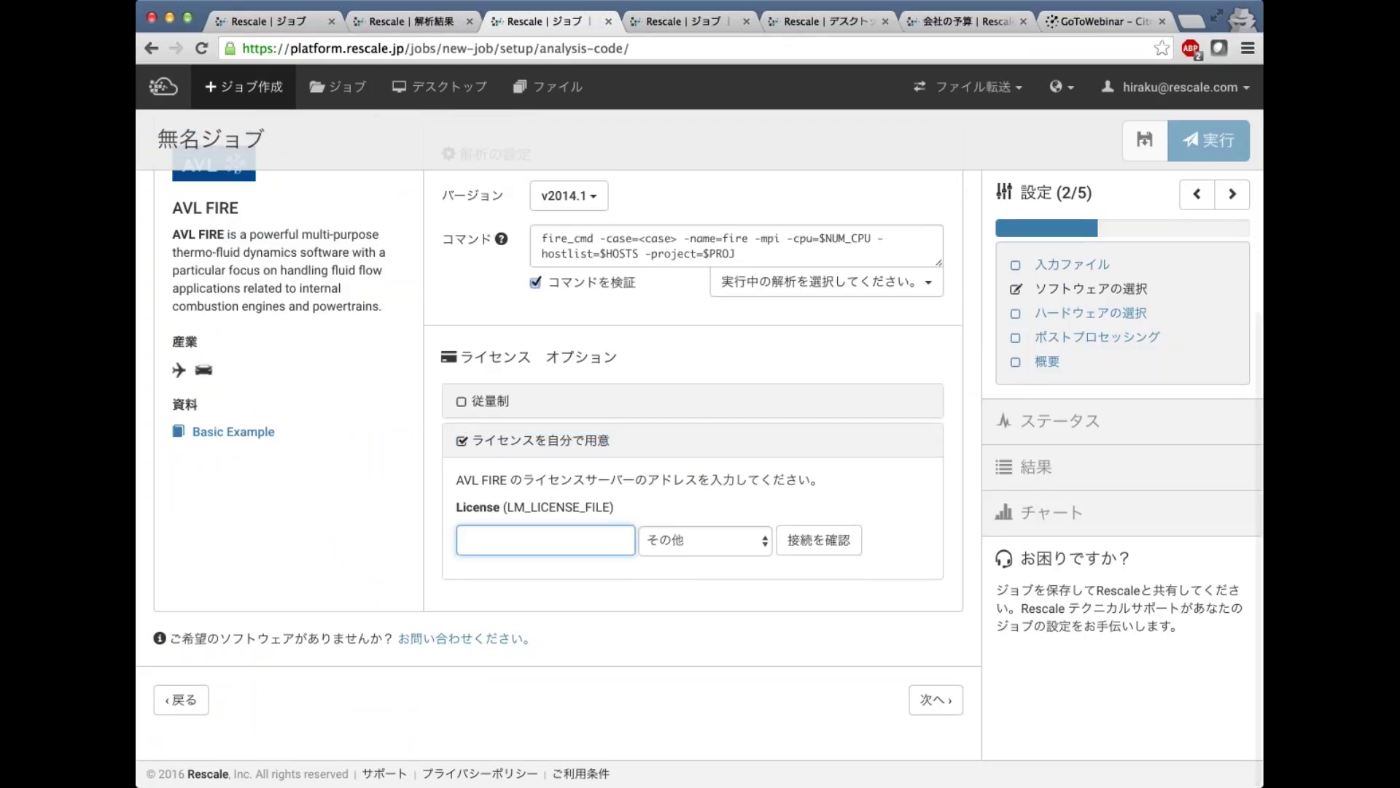
{"action": "scroll", "coordinate": [698, 467], "scroll_direction": "up", "scroll_amount": 2}
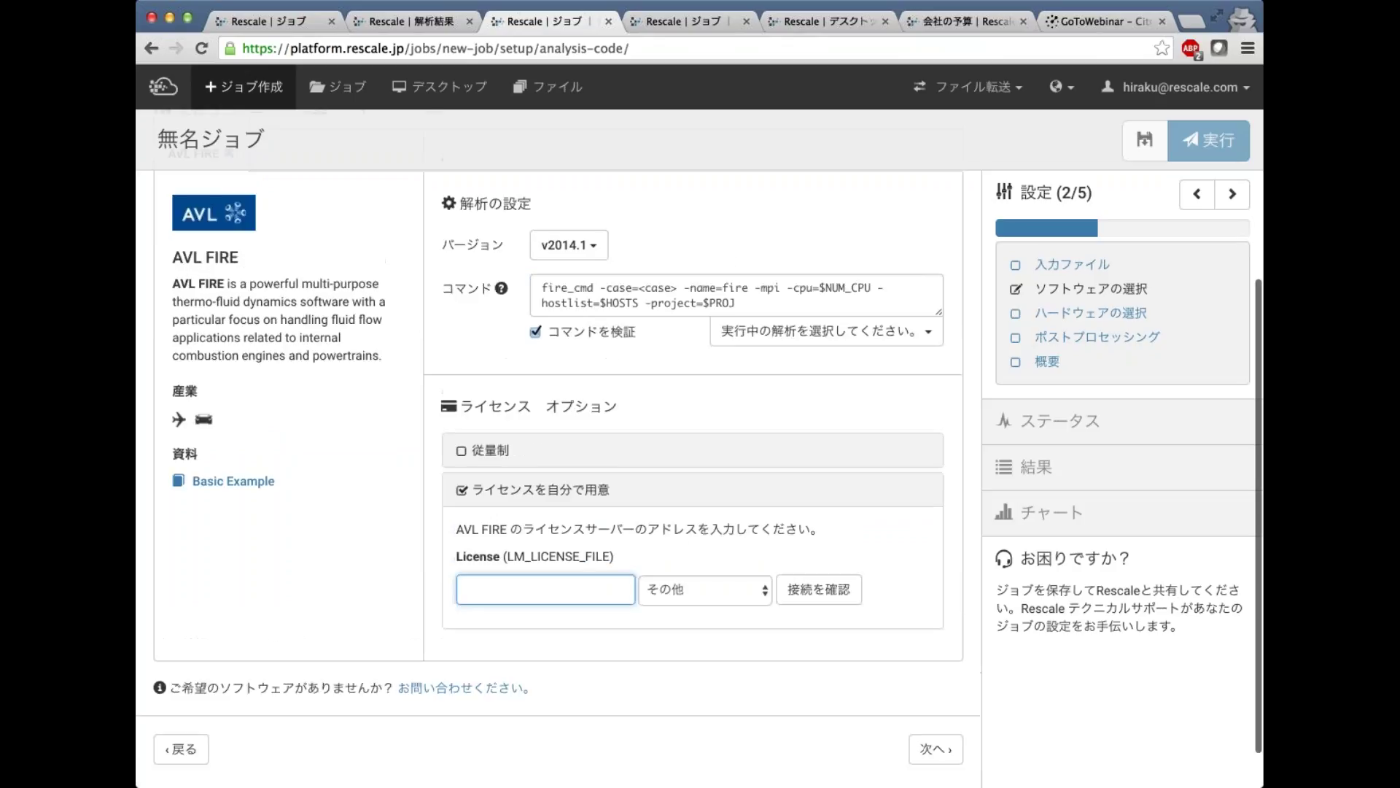
{"action": "left_click", "coordinate": [596, 301]}
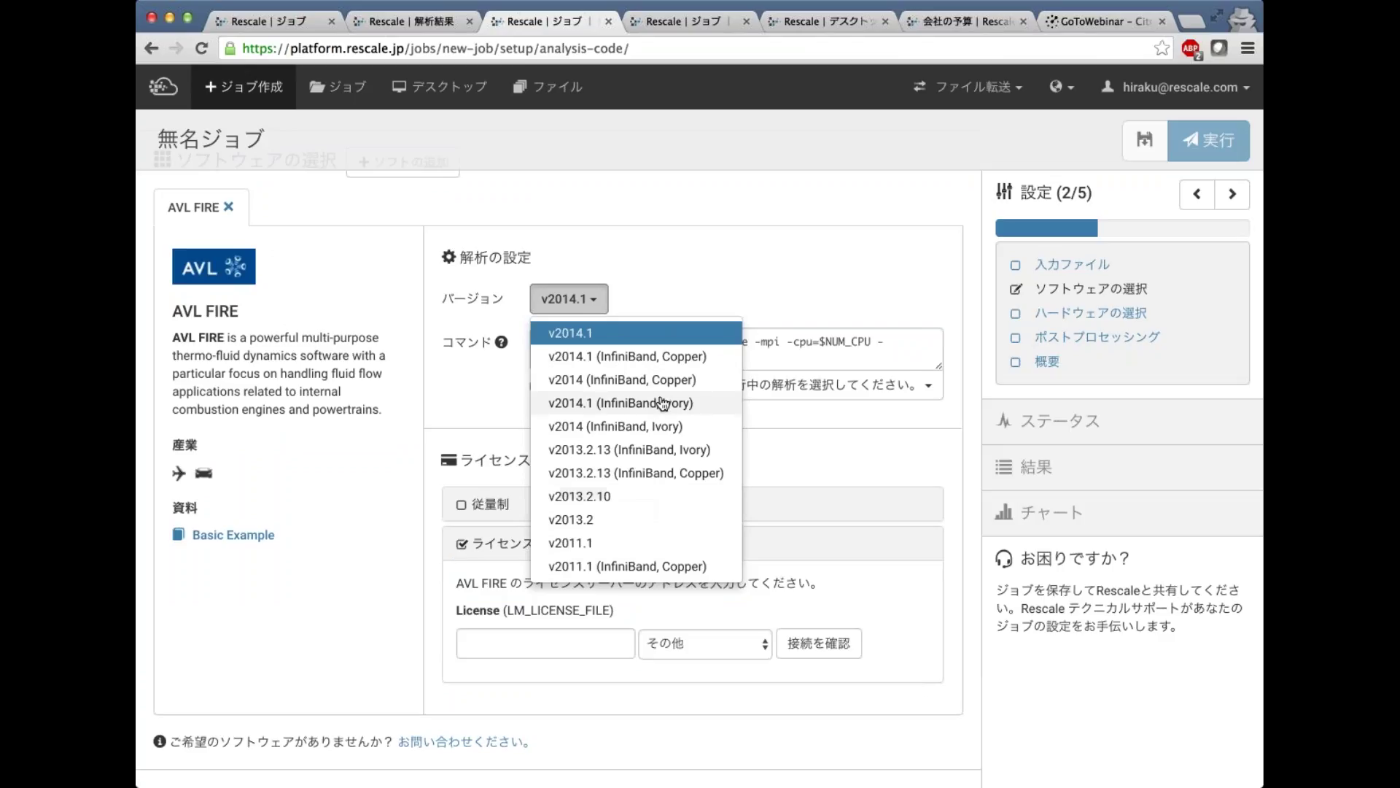
{"action": "left_click", "coordinate": [652, 335]}
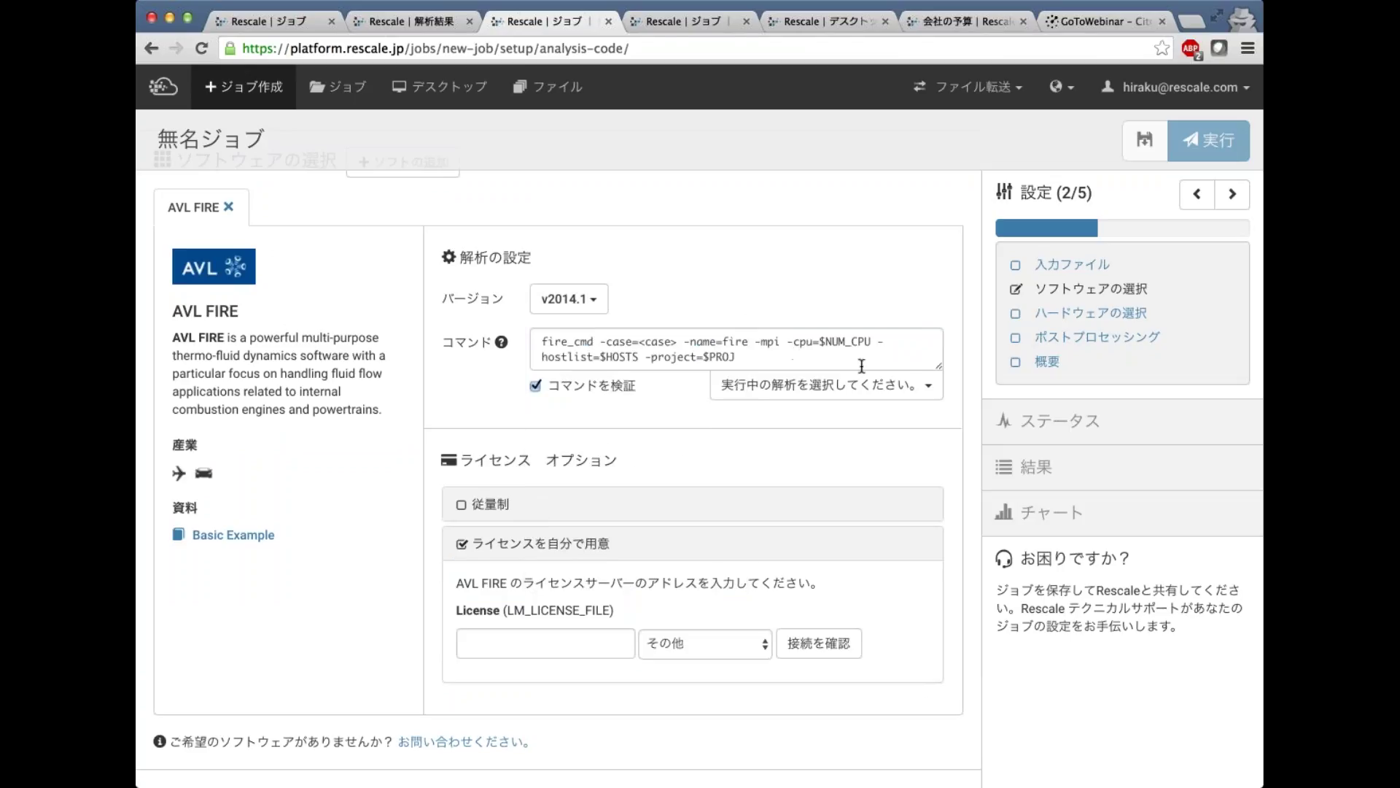
- Enlarge the AVL FIRE command box and replace the <case> placeholder with Case in the -case argument
{"action": "left_click_drag", "start_coordinate": [938, 366], "coordinate": [939, 439]}
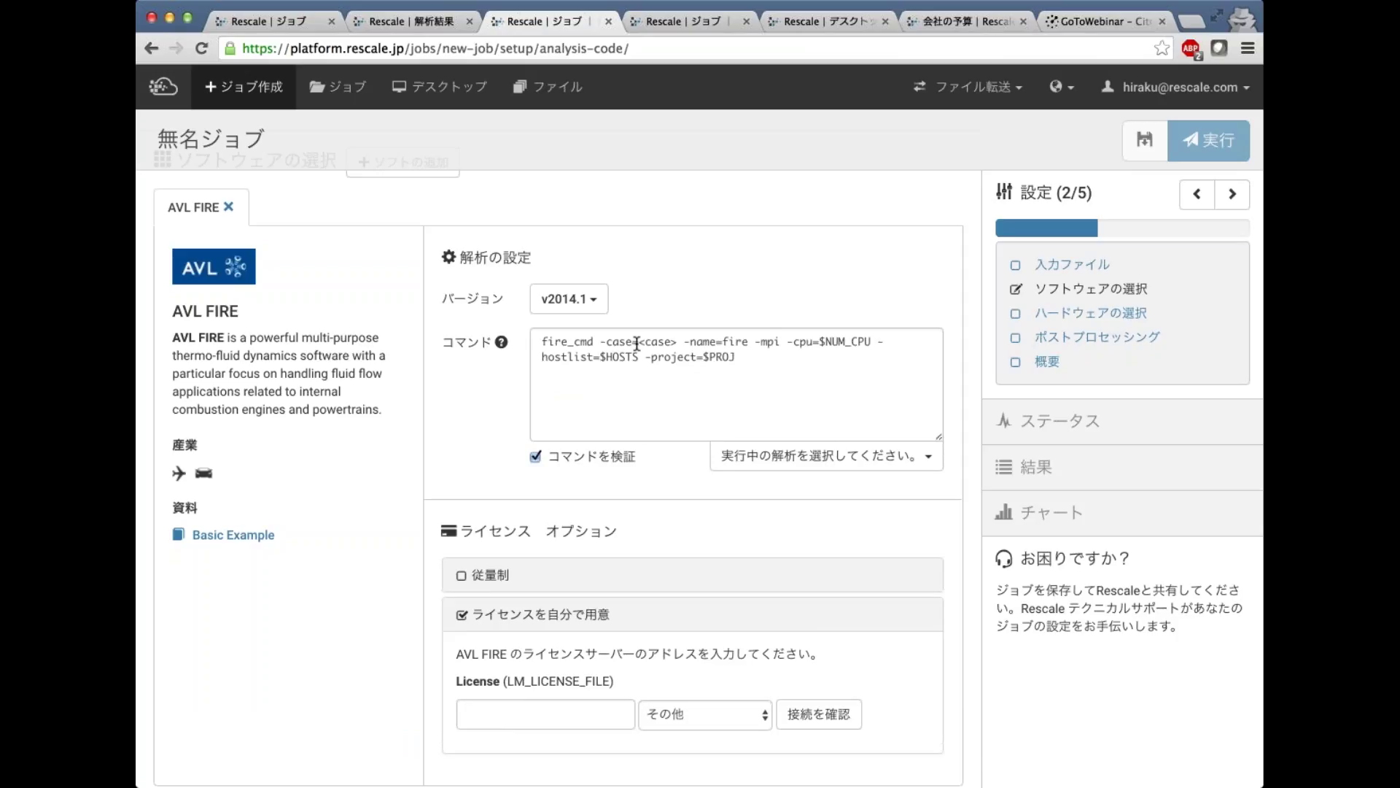
{"action": "left_click_drag", "start_coordinate": [755, 357], "coordinate": [533, 333]}
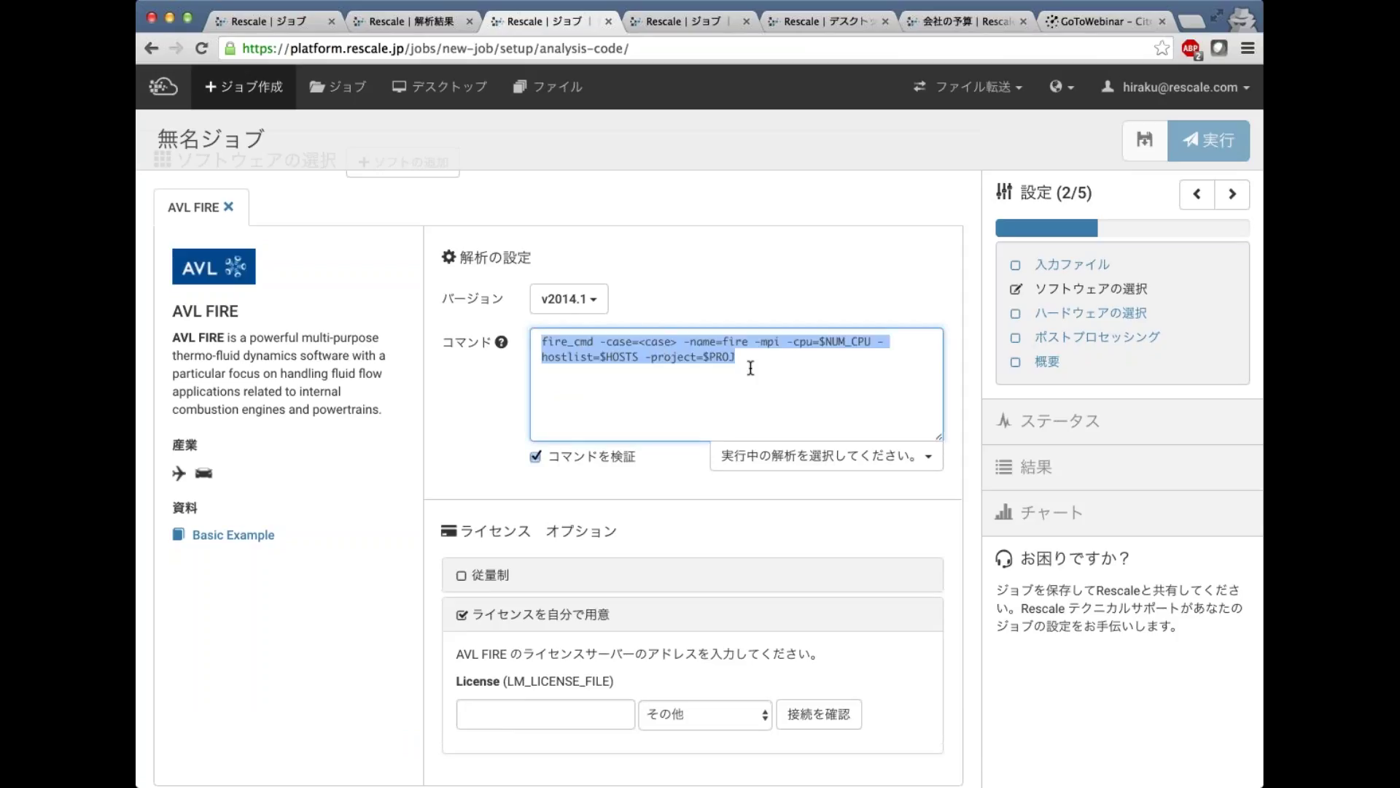
{"action": "left_click", "coordinate": [642, 341]}
{"action": "left_click_drag", "start_coordinate": [644, 341], "coordinate": [668, 342]}
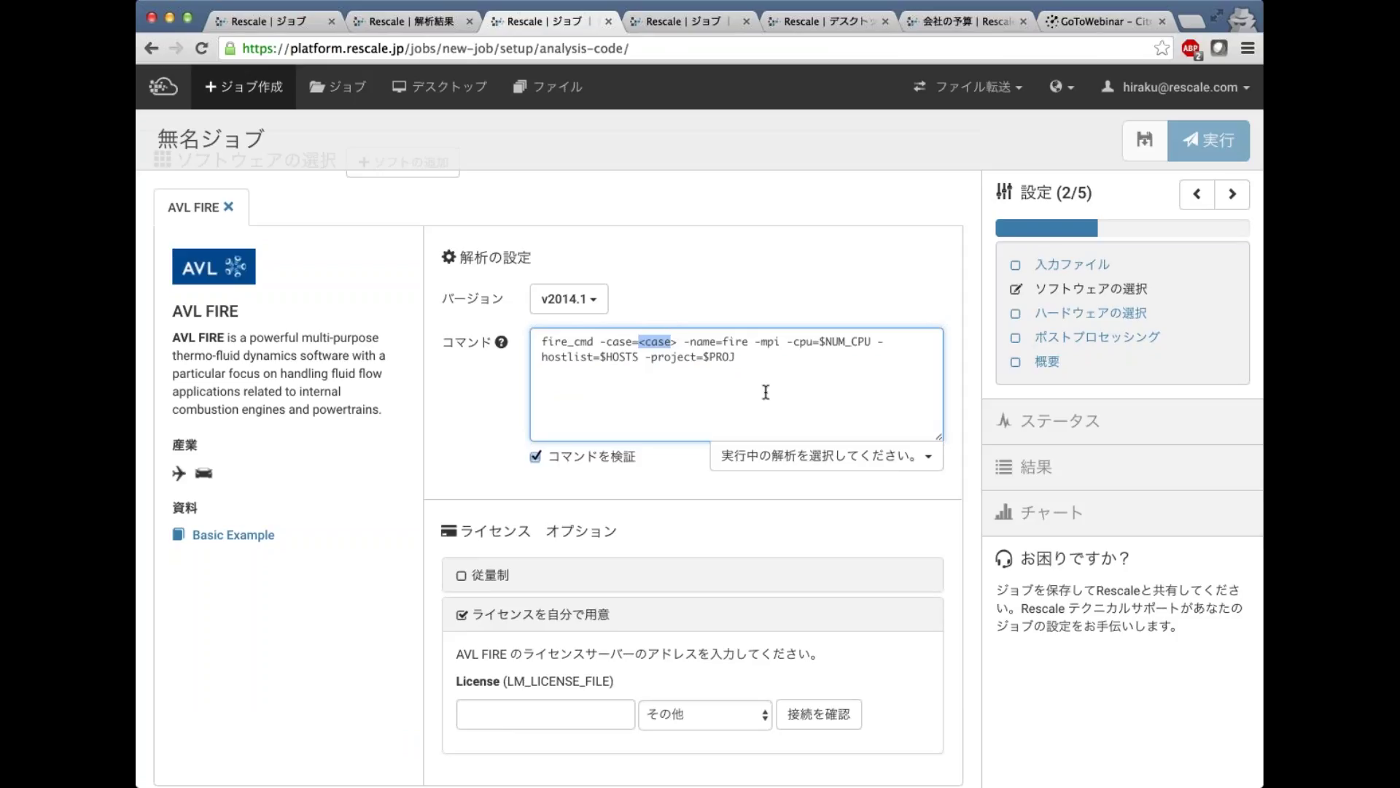
{"action": "type", "text": "Case"}
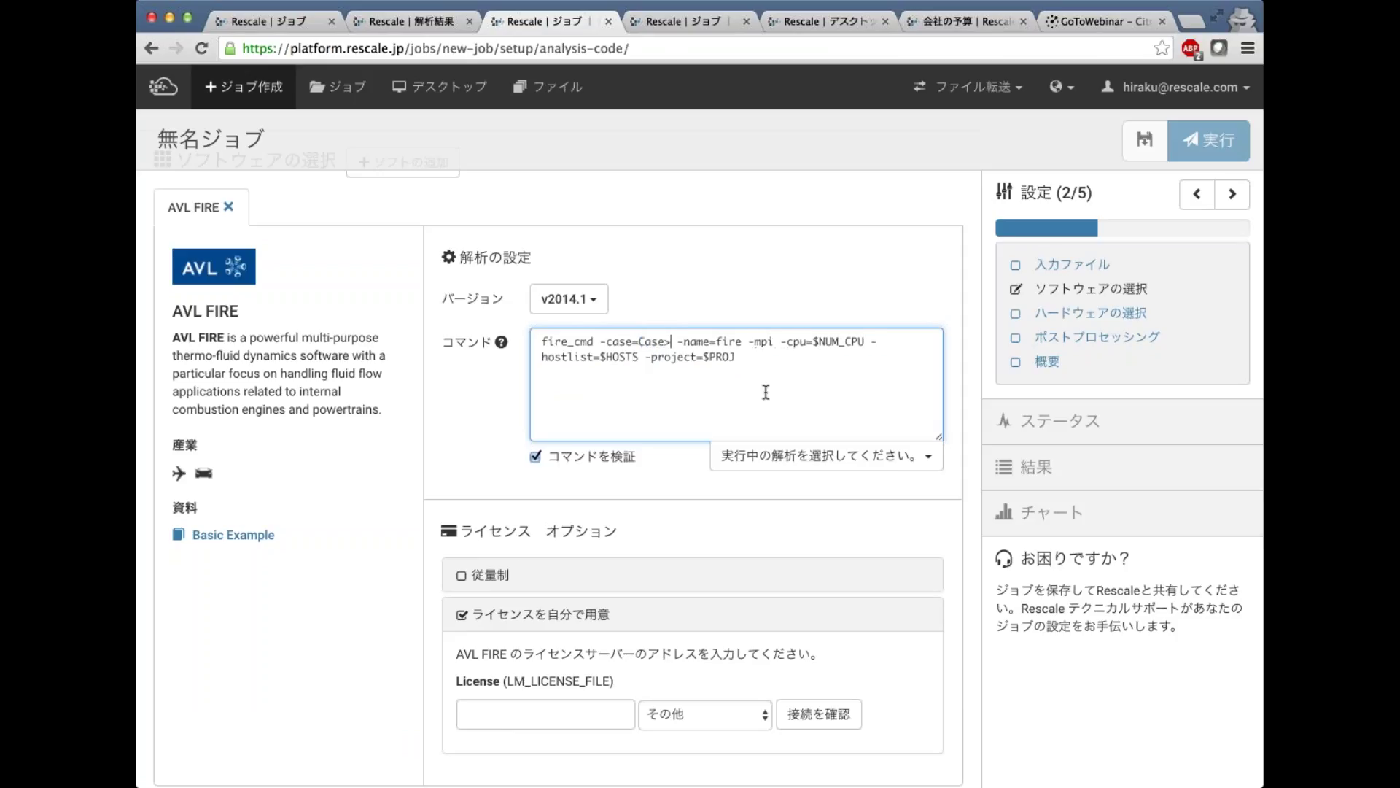
{"action": "key", "text": "Delete"}
{"action": "left_click", "coordinate": [770, 273]}
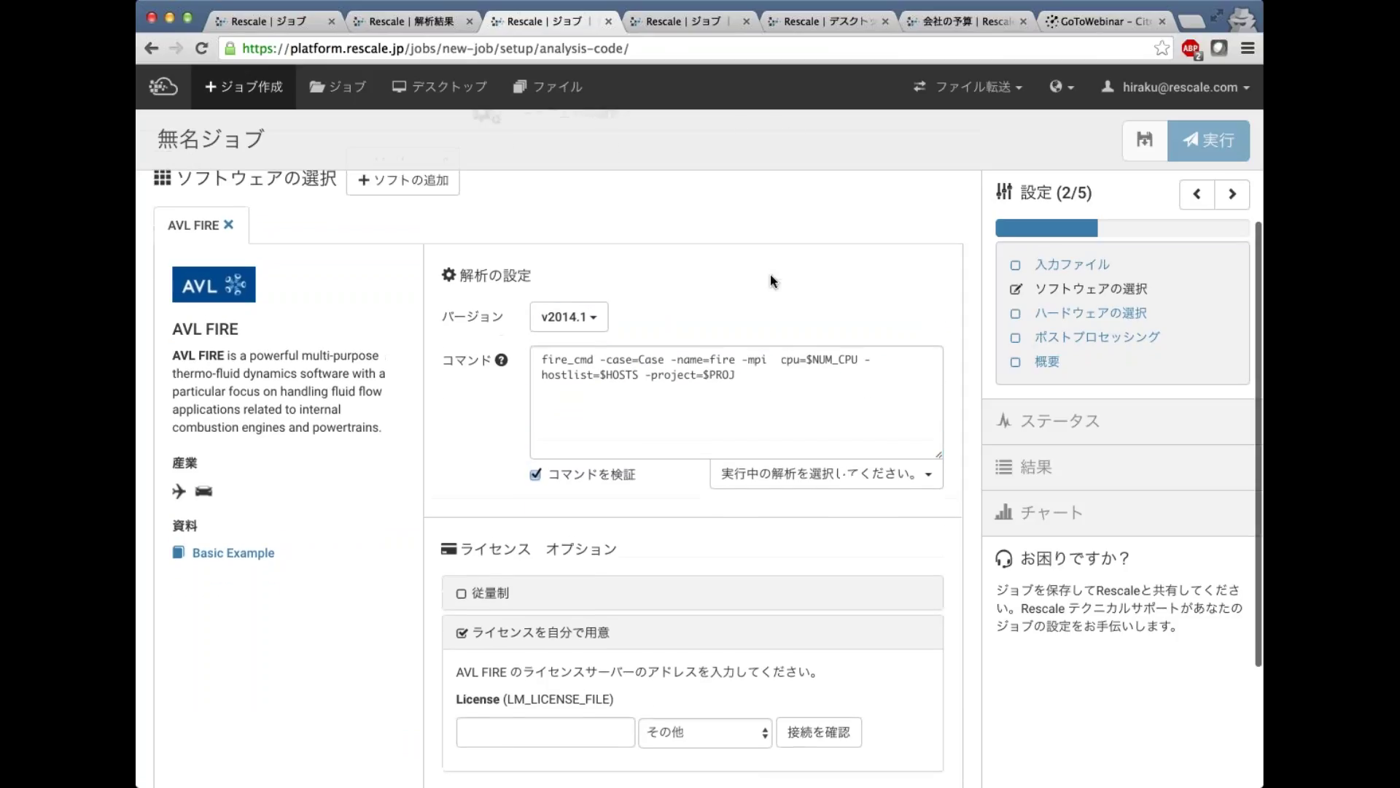
- Add a second software entry to the job, and remove it again
{"action": "scroll", "coordinate": [770, 275], "scroll_direction": "up", "scroll_amount": 3}
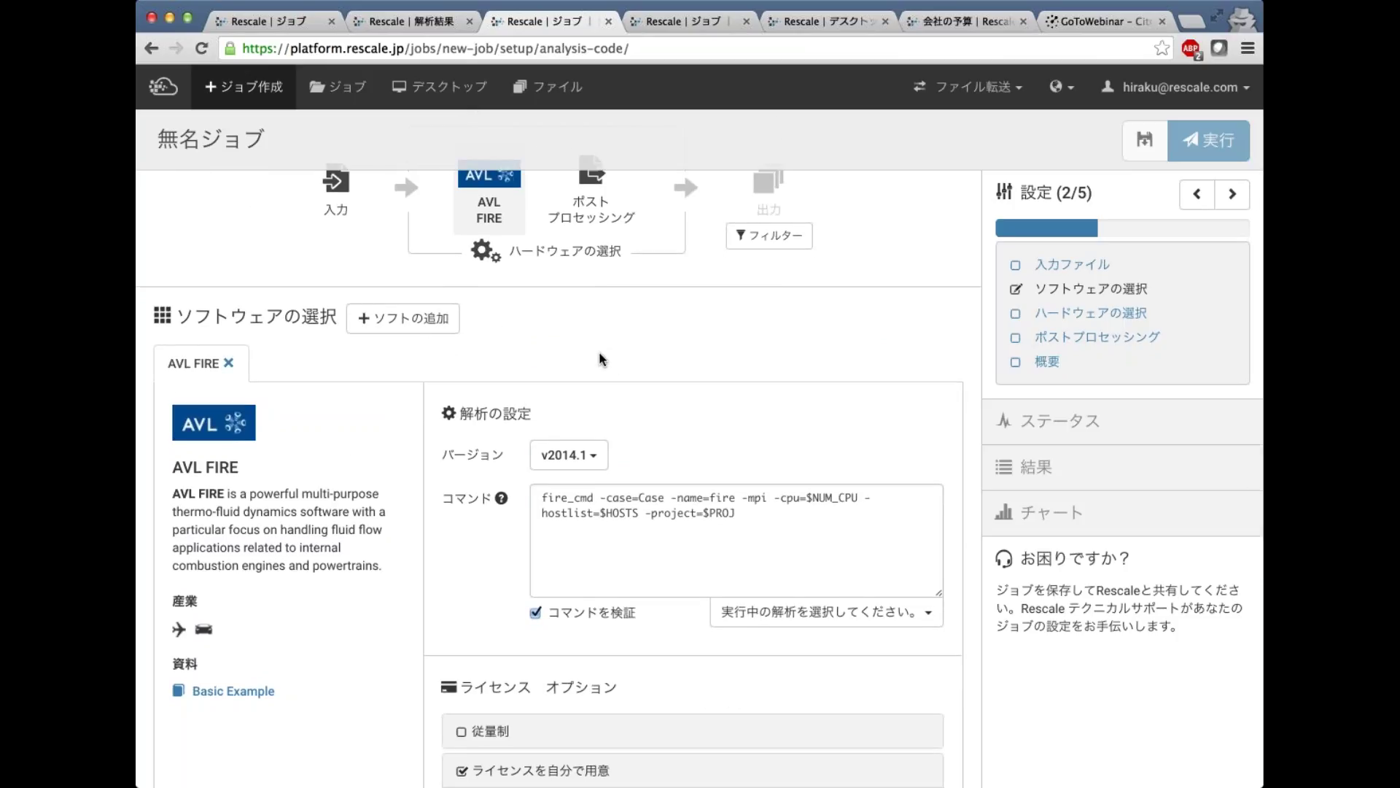
{"action": "scroll", "coordinate": [602, 359], "scroll_direction": "up", "scroll_amount": 1}
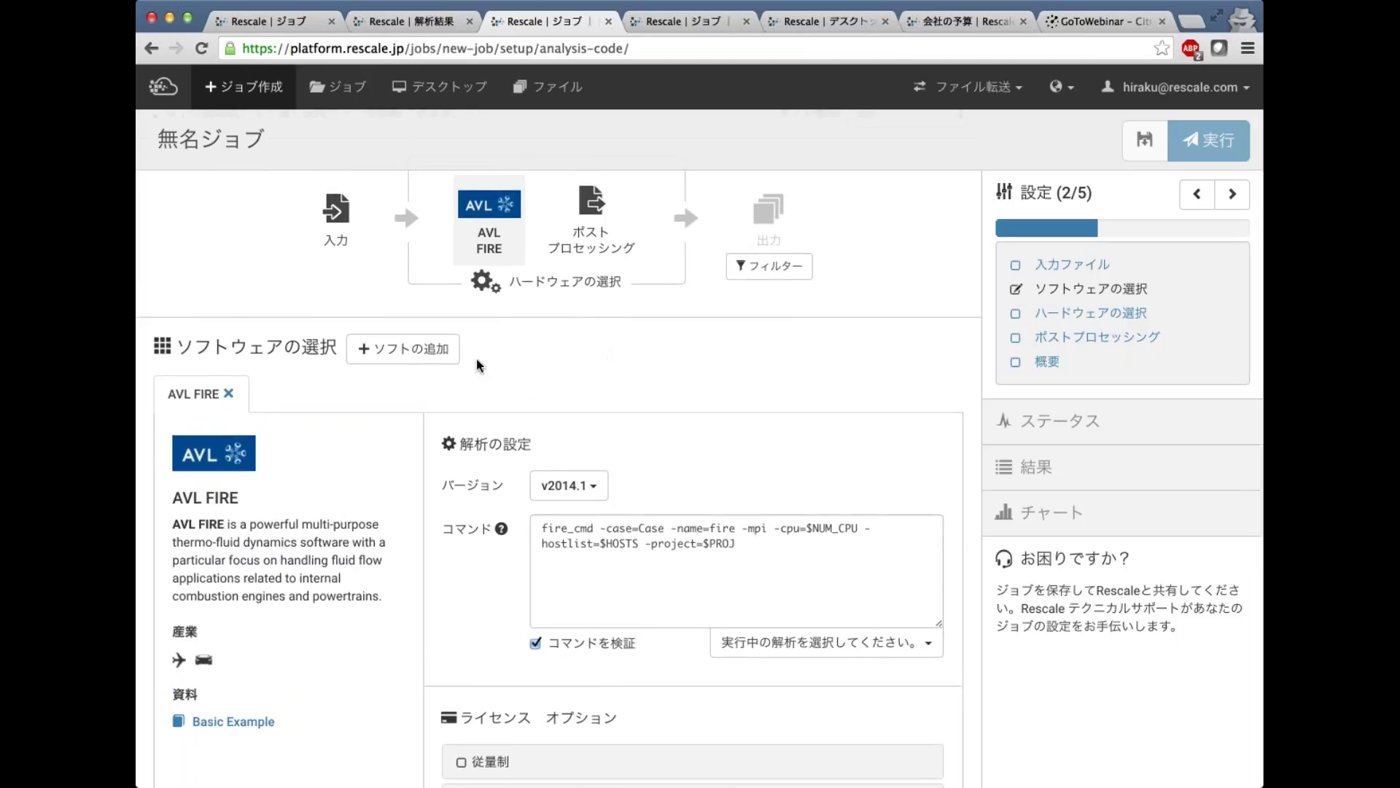
{"action": "left_click", "coordinate": [425, 359]}
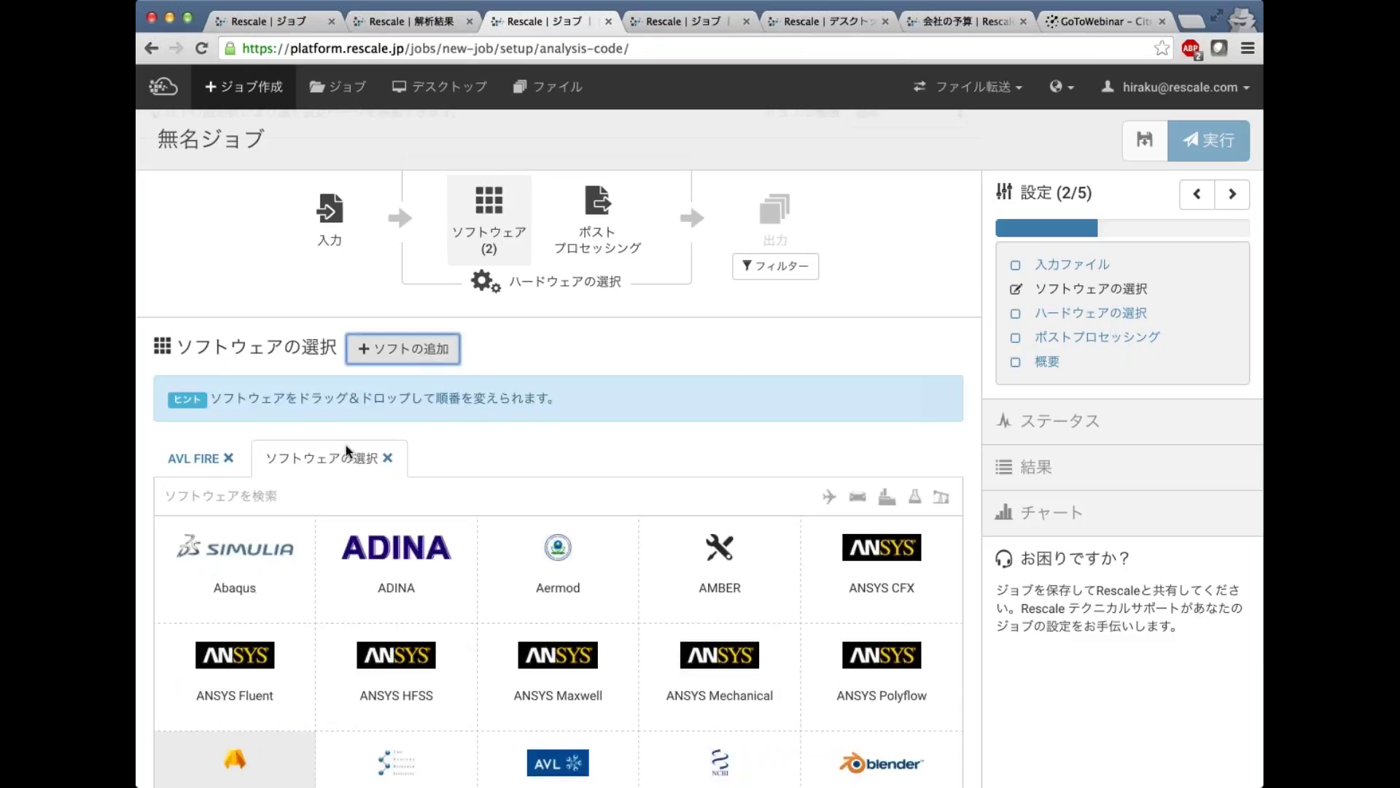
{"action": "left_click", "coordinate": [389, 457]}
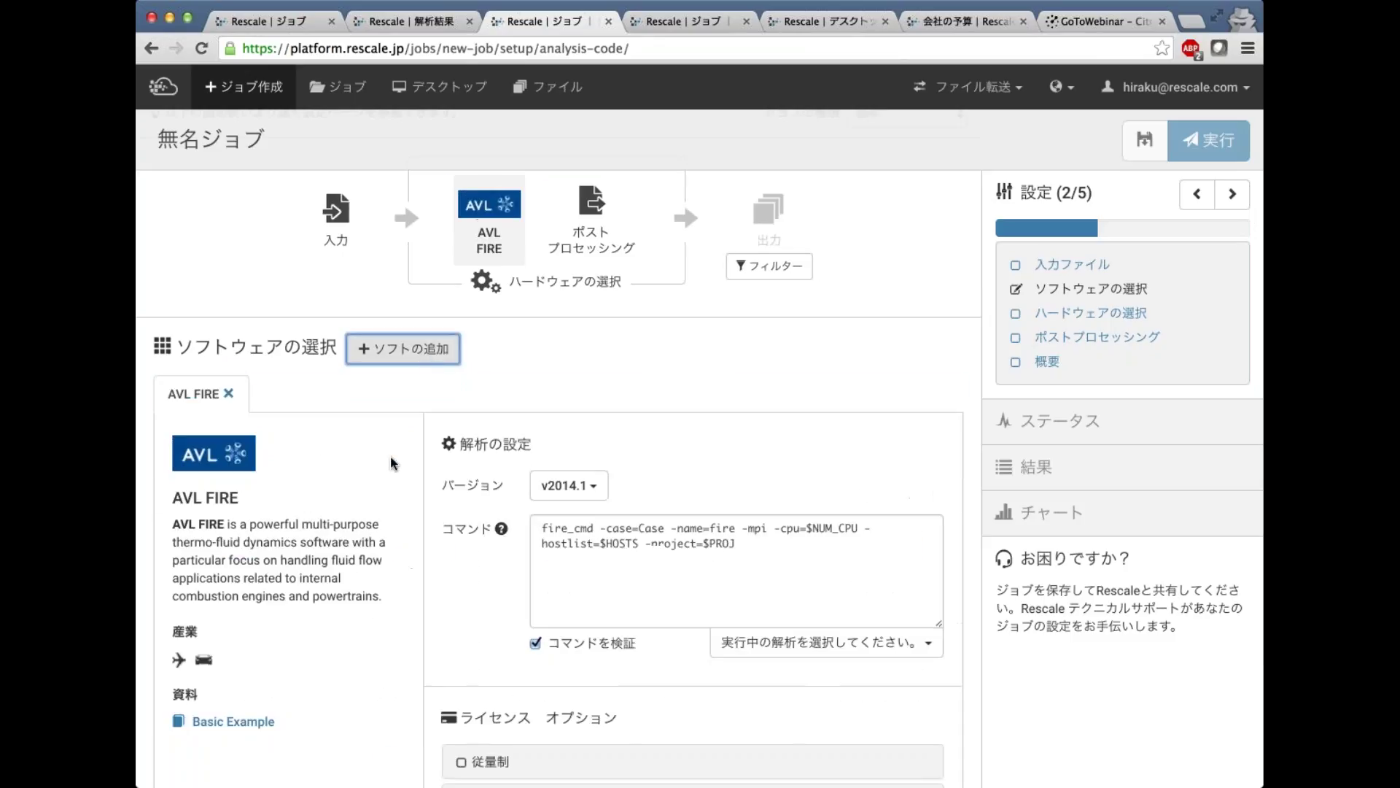
- Open the job's hardware settings and expand the special core types (特殊 コアタイプ)
{"action": "left_click", "coordinate": [597, 351]}
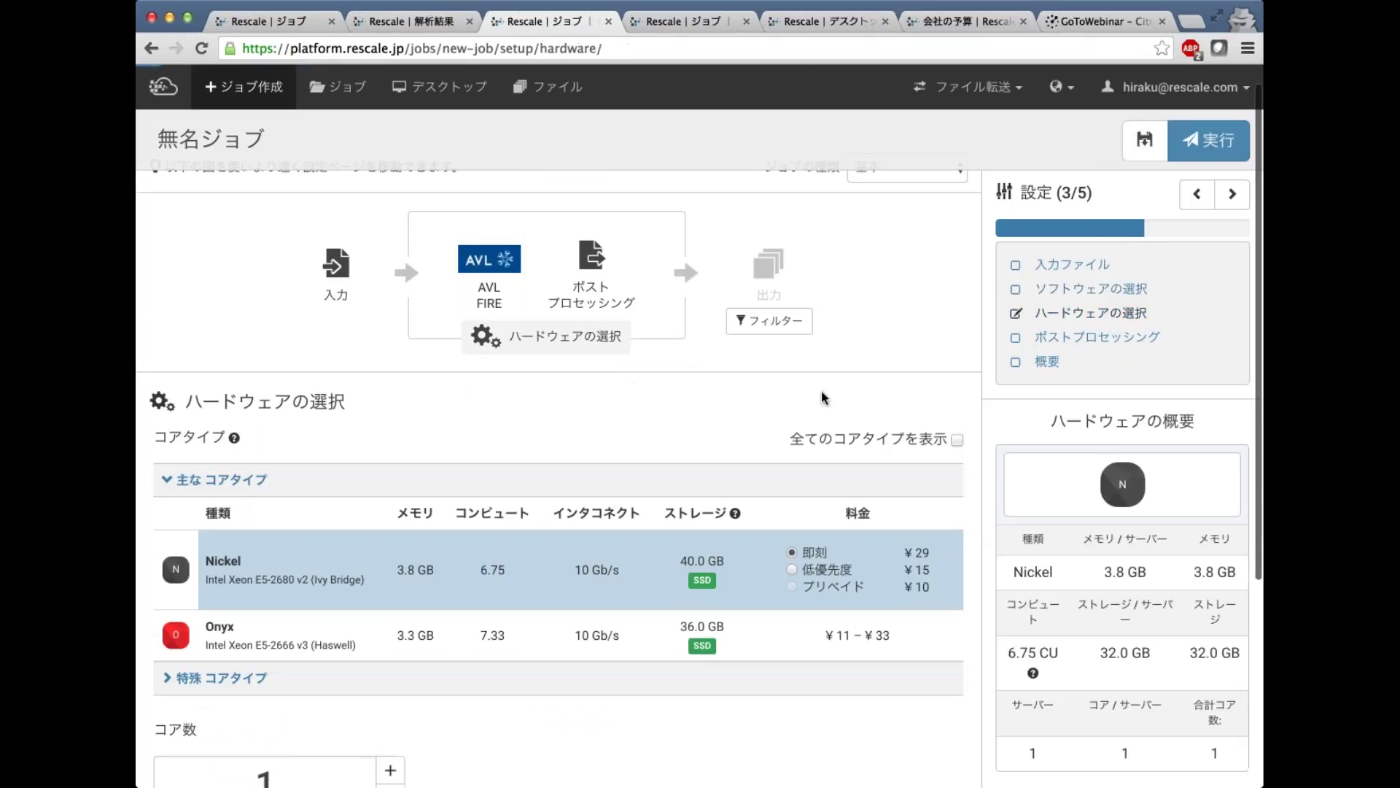
{"action": "scroll", "coordinate": [991, 392], "scroll_direction": "down", "scroll_amount": 4}
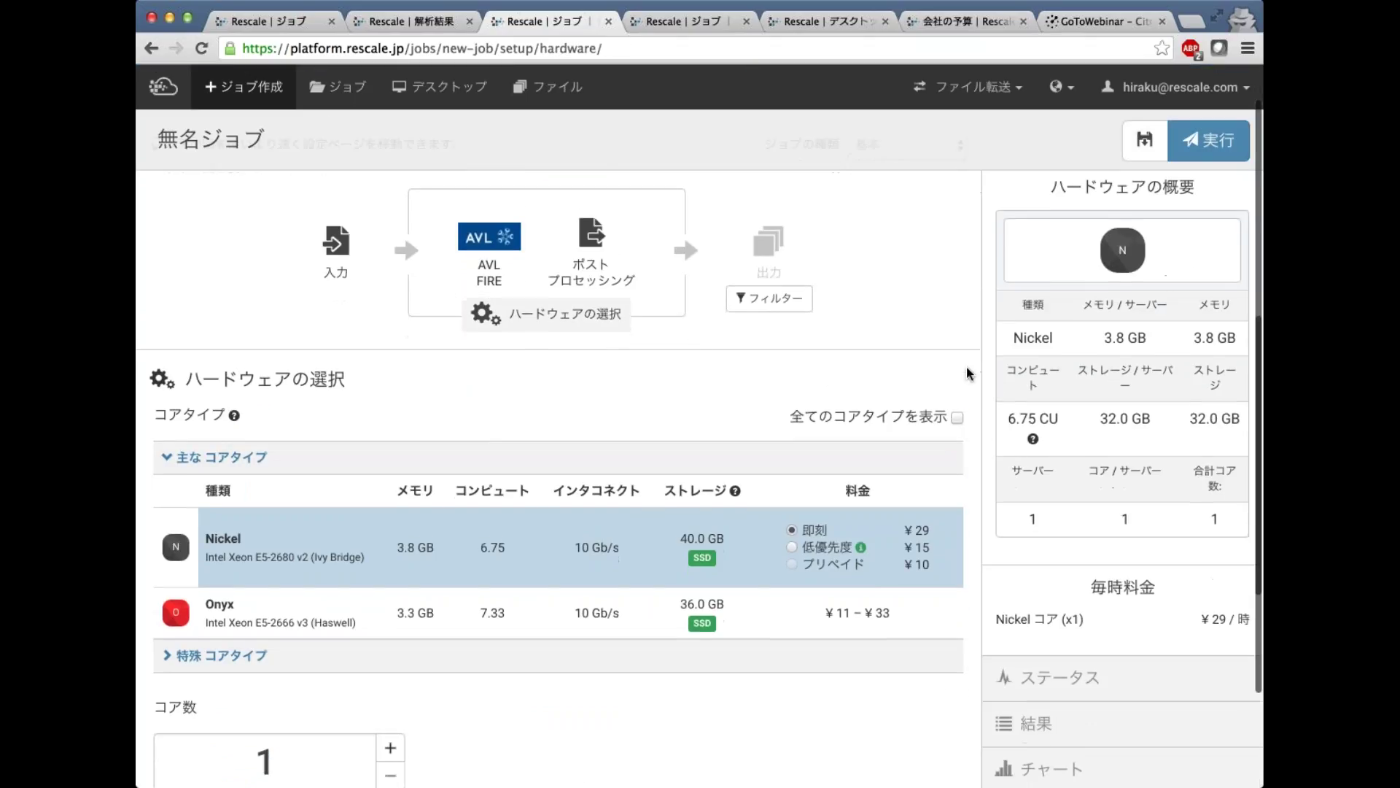
{"action": "left_click", "coordinate": [499, 285]}
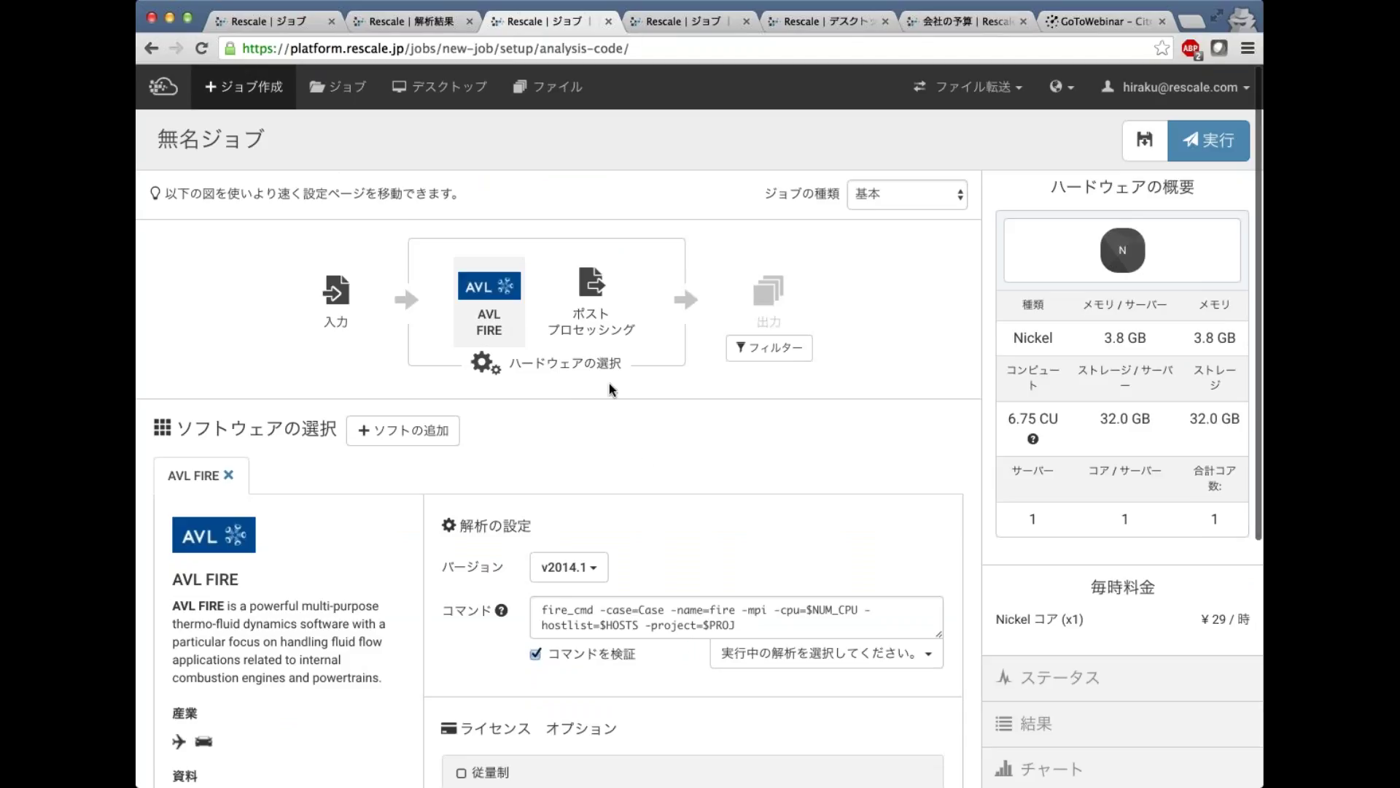
{"action": "left_click", "coordinate": [576, 365]}
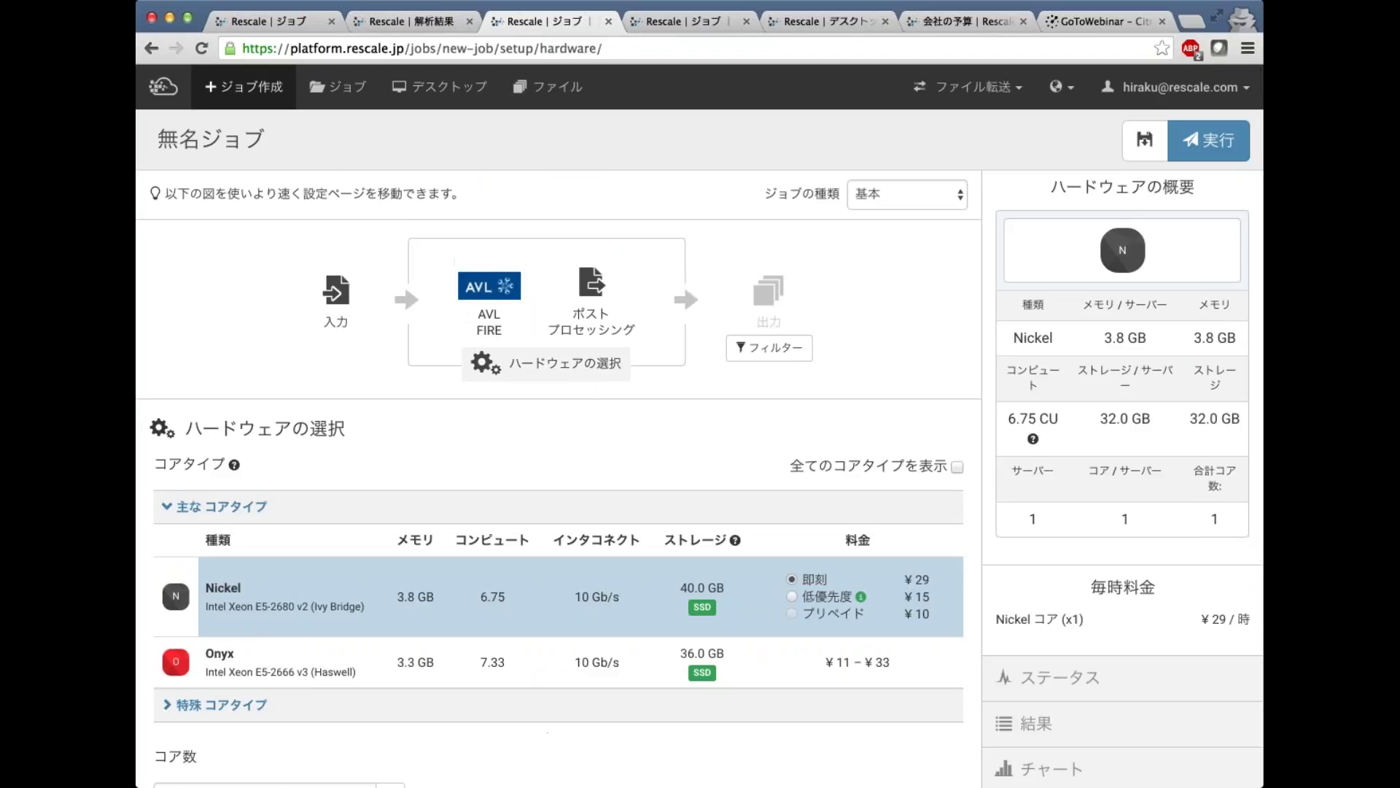
{"action": "left_click", "coordinate": [510, 628]}
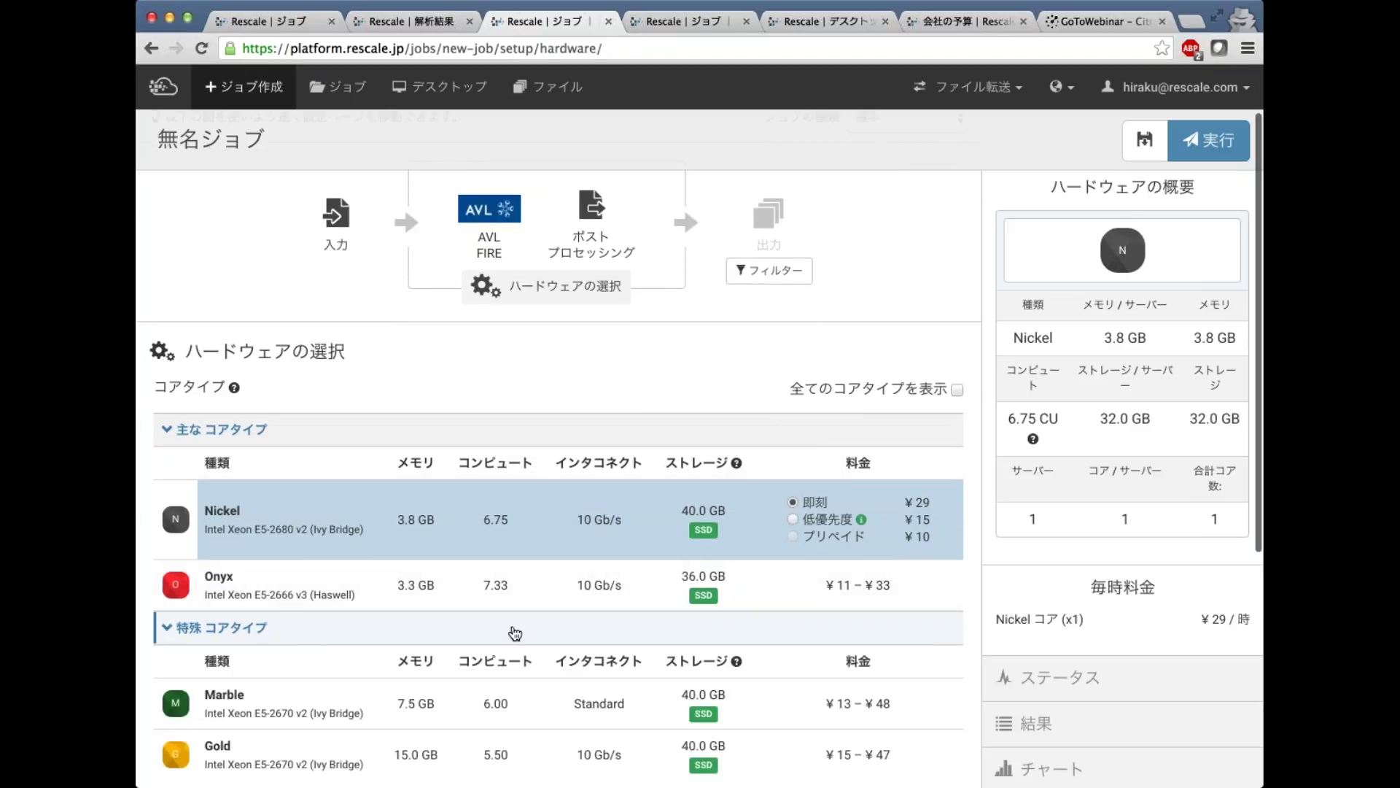
- Raise the core count to 16 with the Nickel core type
{"action": "scroll", "coordinate": [515, 632], "scroll_direction": "down", "scroll_amount": 3}
{"action": "scroll", "coordinate": [515, 632], "scroll_direction": "down", "scroll_amount": 1}
{"action": "left_click", "coordinate": [391, 674]}
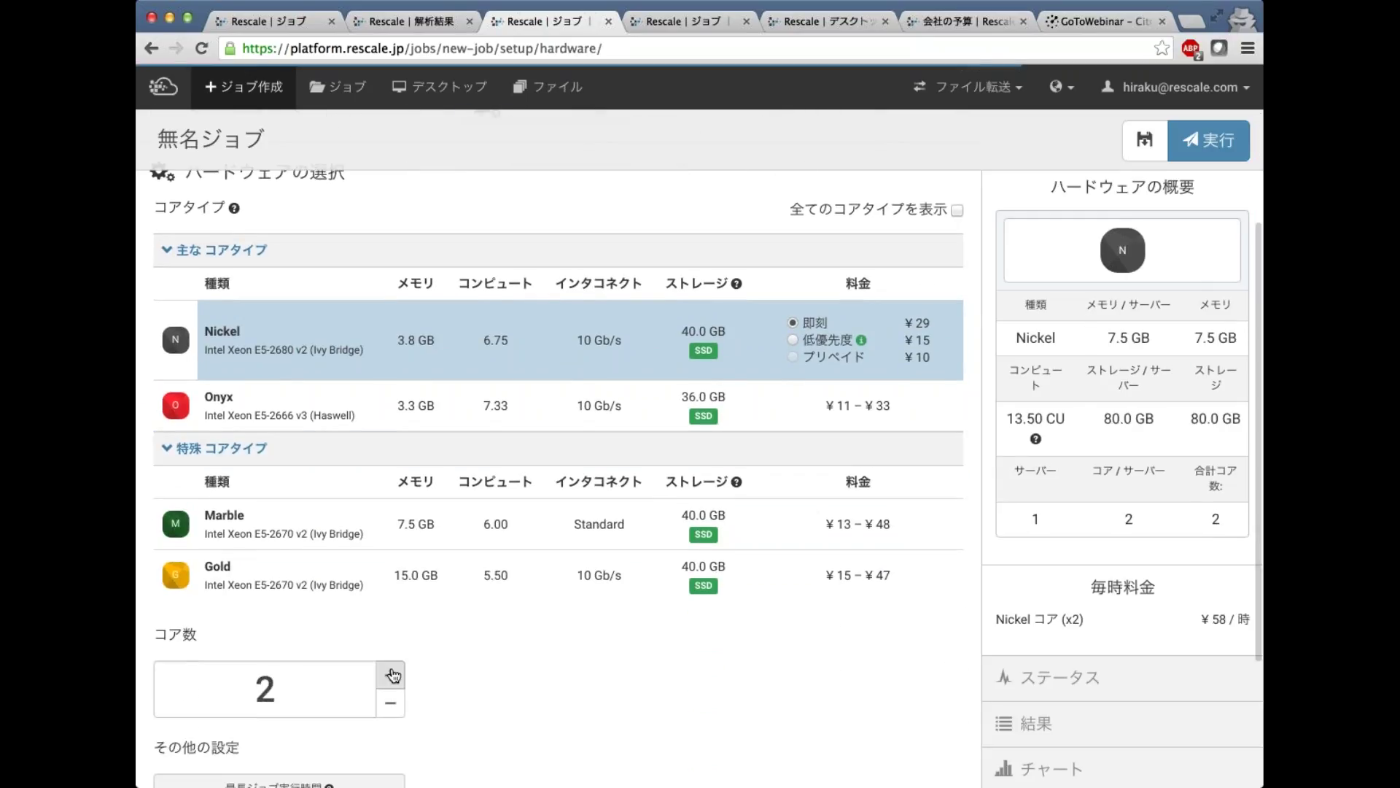
{"action": "left_click", "coordinate": [390, 674]}
{"action": "left_click", "coordinate": [391, 674]}
{"action": "left_click", "coordinate": [391, 675]}
{"action": "left_click", "coordinate": [391, 674]}
{"action": "left_click", "coordinate": [391, 675]}
{"action": "left_click", "coordinate": [391, 674]}
{"action": "left_click", "coordinate": [390, 675]}
- Select the Onyx core type and raise the core count to 126
{"action": "left_click", "coordinate": [511, 405]}
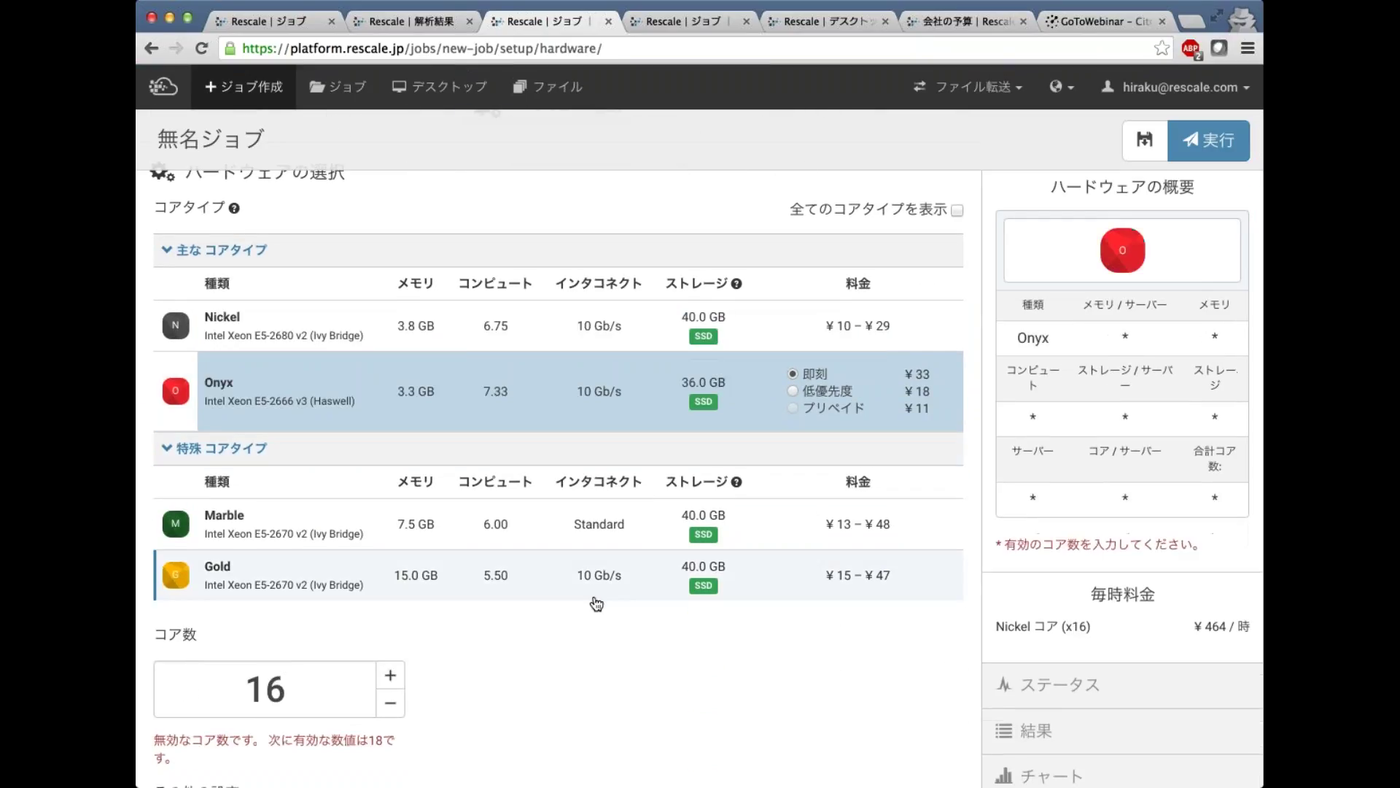
{"action": "left_click", "coordinate": [404, 679]}
{"action": "left_click", "coordinate": [403, 678]}
{"action": "left_click", "coordinate": [403, 678]}
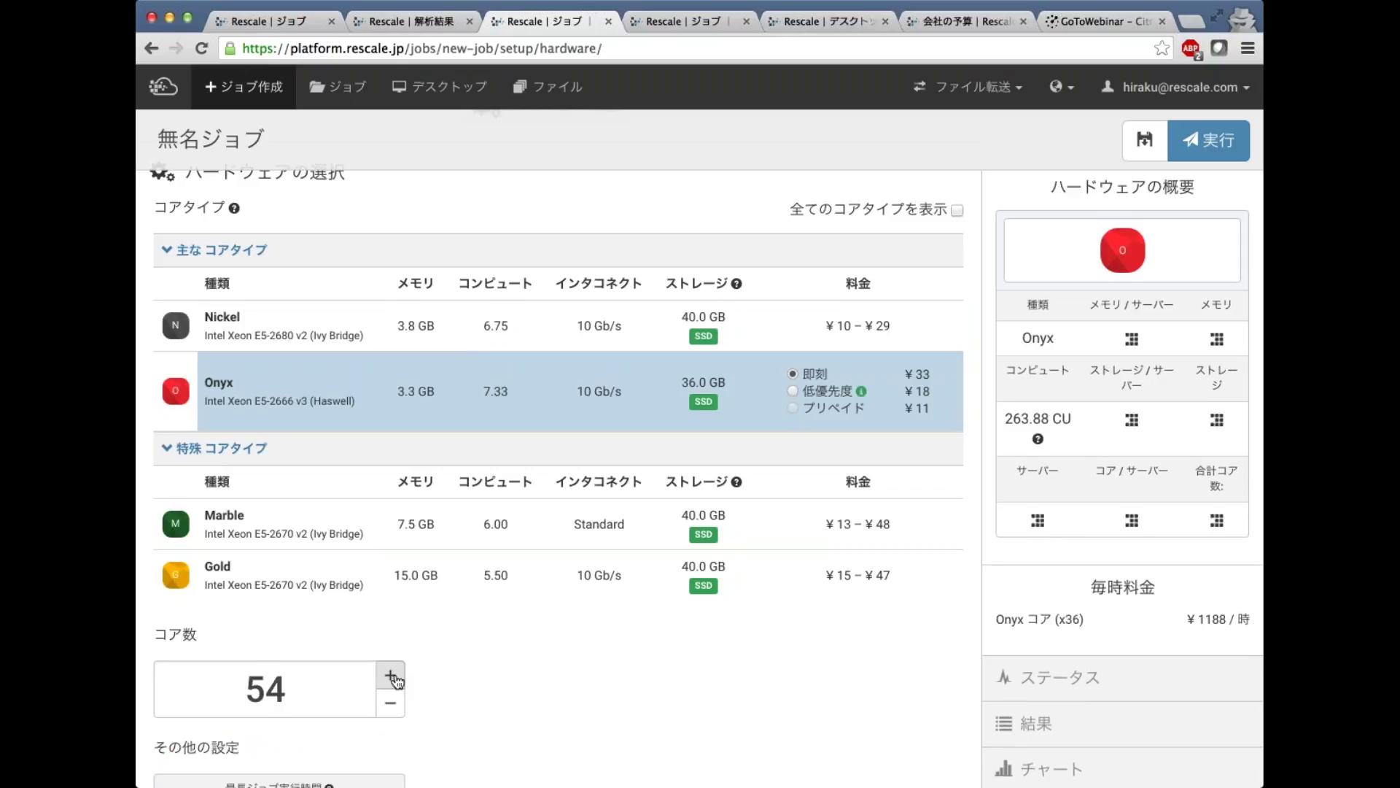
{"action": "left_click", "coordinate": [404, 678]}
{"action": "left_click", "coordinate": [403, 678]}
{"action": "left_click", "coordinate": [404, 679]}
{"action": "left_click", "coordinate": [403, 678]}
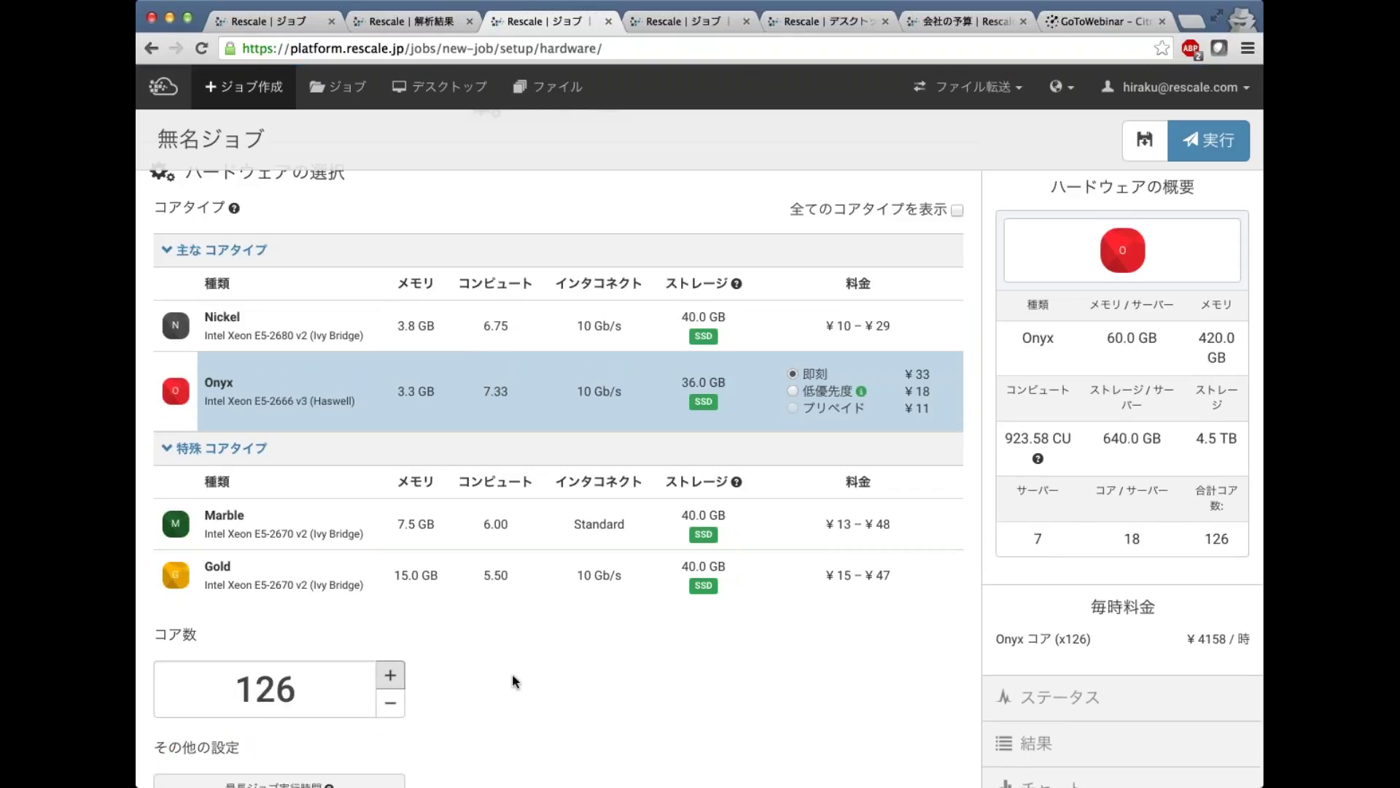
{"action": "scroll", "coordinate": [513, 675], "scroll_direction": "down", "scroll_amount": 1}
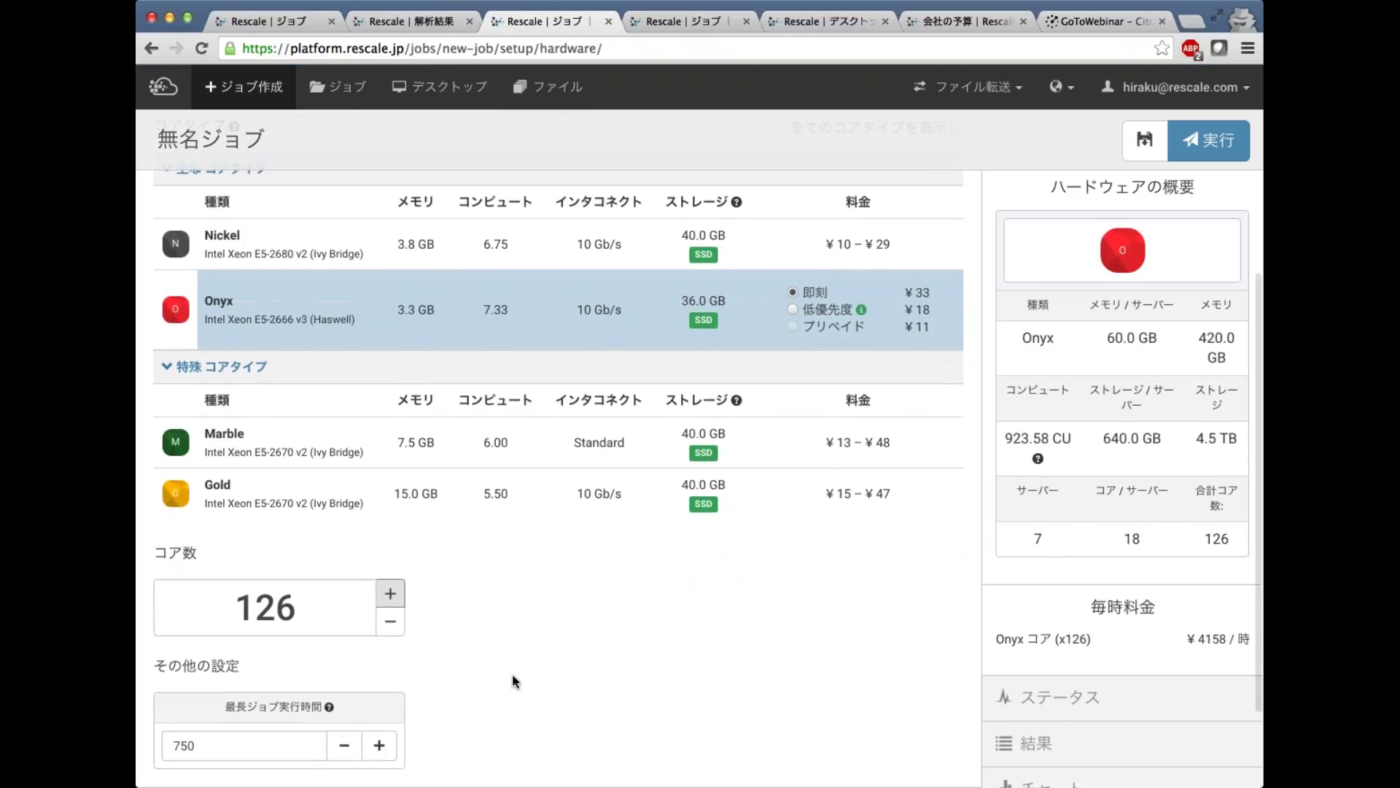
{"action": "scroll", "coordinate": [512, 681], "scroll_direction": "up", "scroll_amount": 2}
{"action": "scroll", "coordinate": [516, 682], "scroll_direction": "up", "scroll_amount": 1}
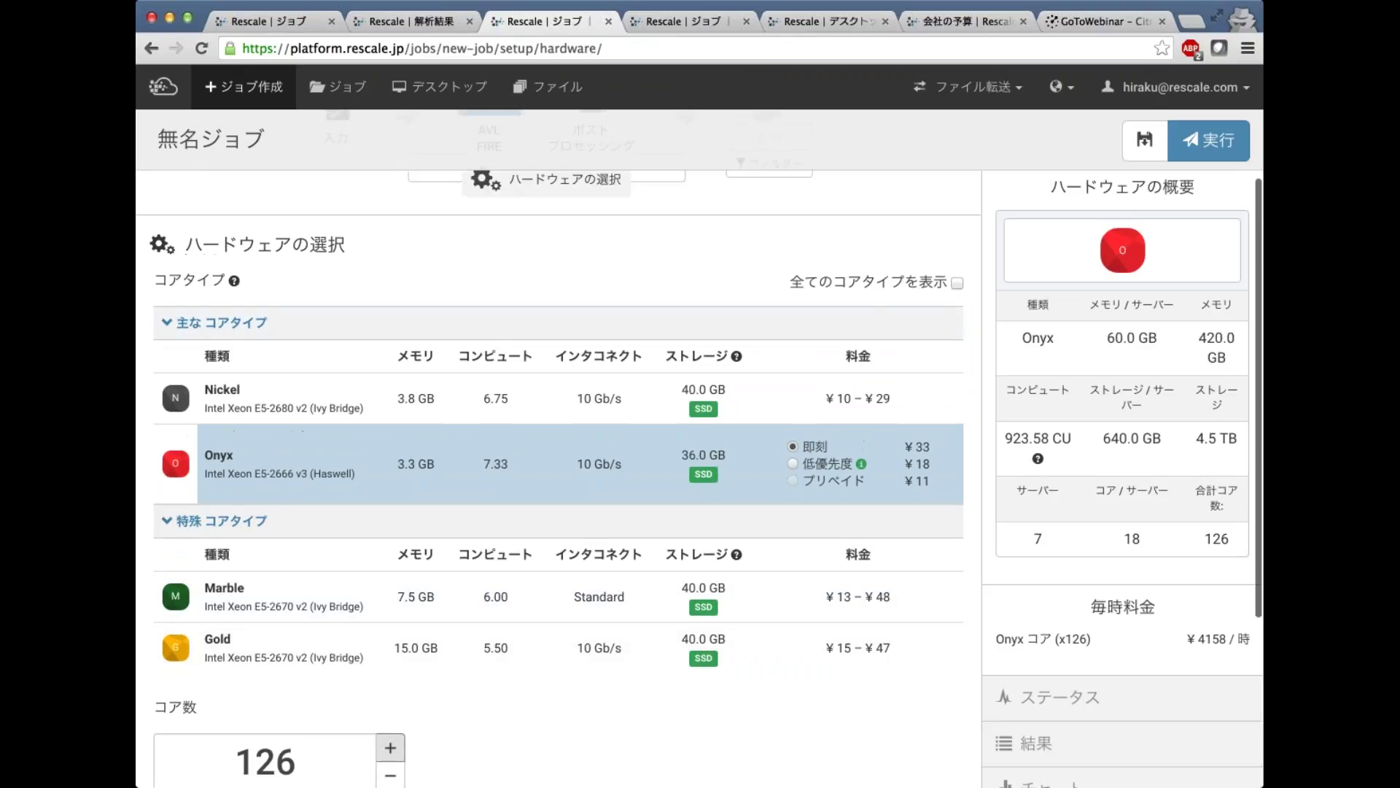
- Show all core types in the job's hardware settings and look through the full list of main and special types
{"action": "left_click", "coordinate": [954, 283]}
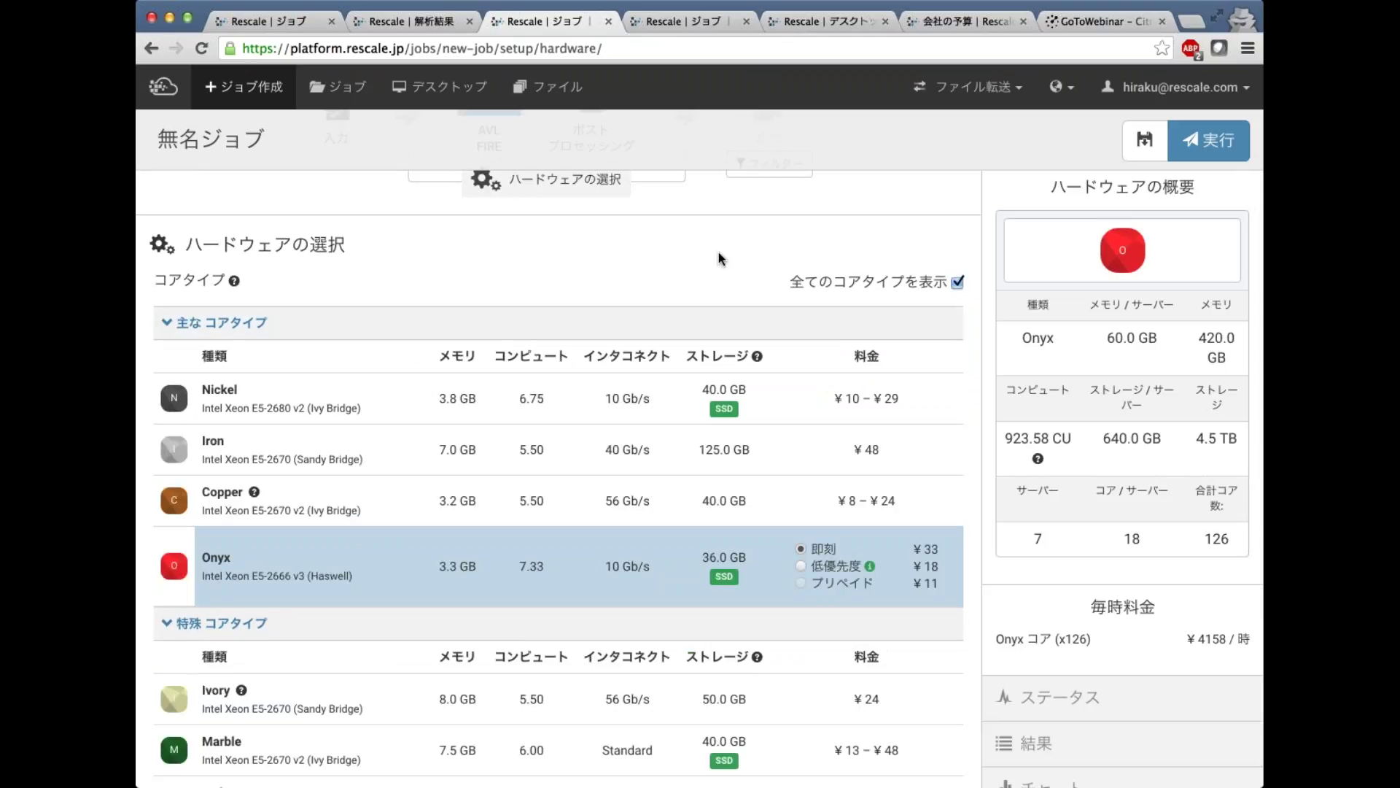
{"action": "scroll", "coordinate": [722, 257], "scroll_direction": "down", "scroll_amount": 2}
{"action": "scroll", "coordinate": [392, 522], "scroll_direction": "up", "scroll_amount": 1}
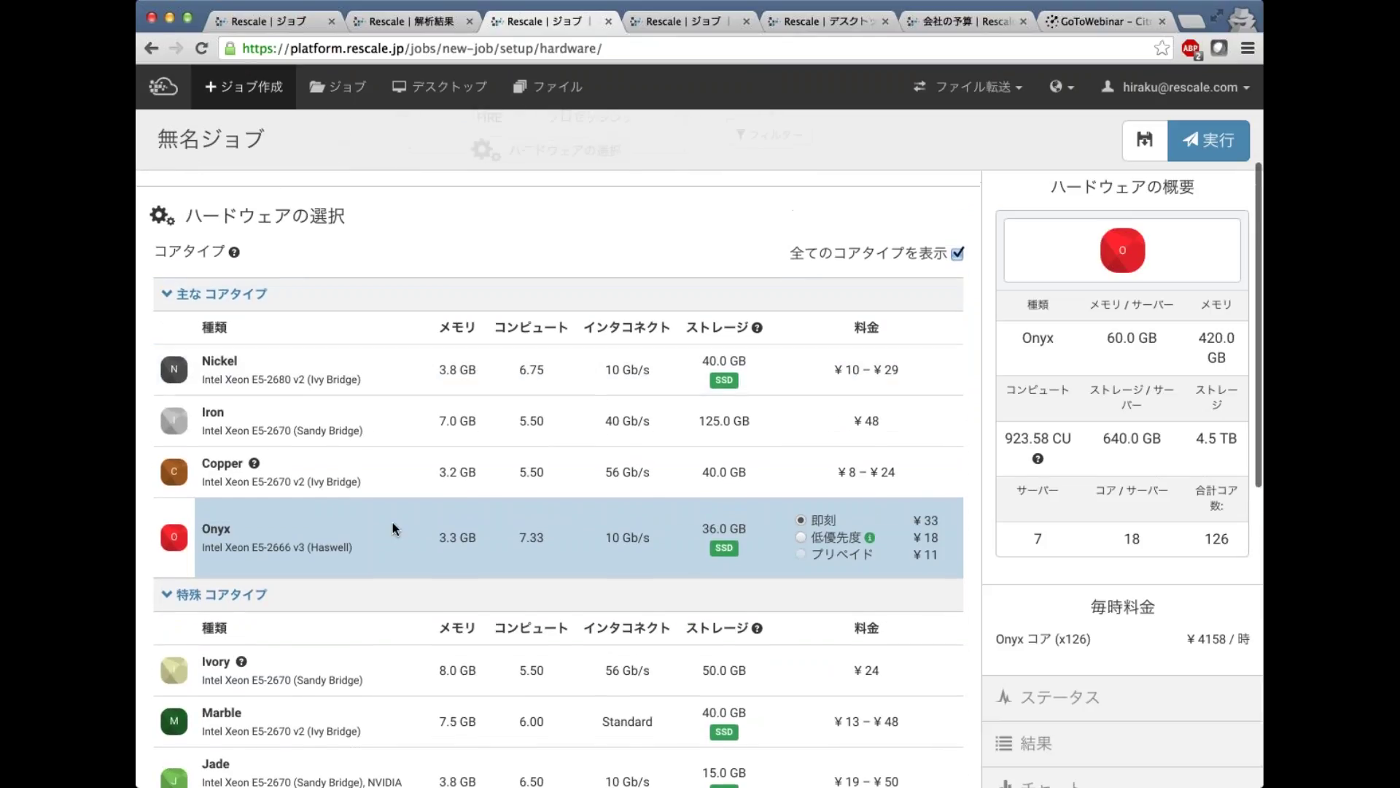
{"action": "scroll", "coordinate": [392, 522], "scroll_direction": "down", "scroll_amount": 4}
{"action": "scroll", "coordinate": [392, 522], "scroll_direction": "down", "scroll_amount": 2}
{"action": "scroll", "coordinate": [393, 522], "scroll_direction": "up", "scroll_amount": 5}
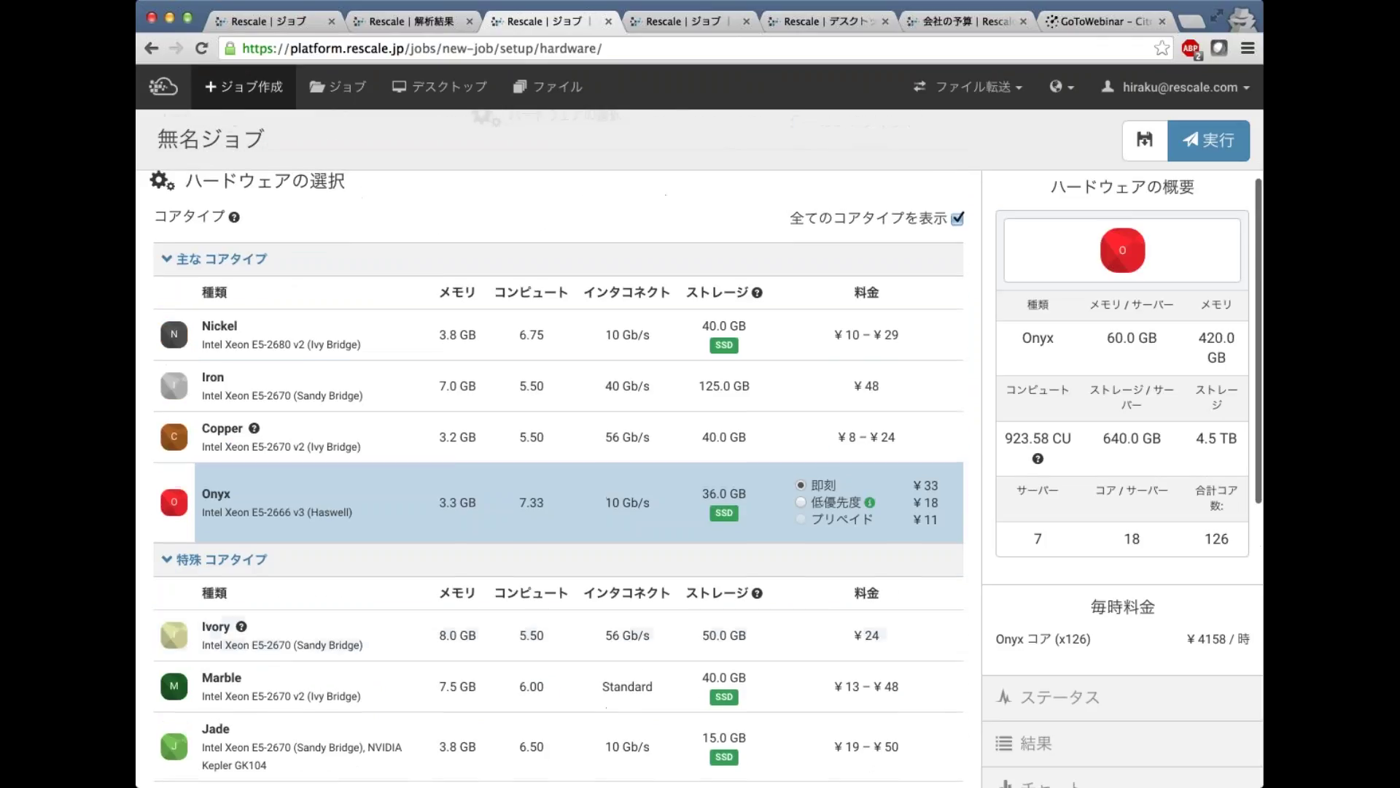
- Try the Copper core type for the job, and switch the selection to Jade under the special core types
{"action": "left_click", "coordinate": [445, 461]}
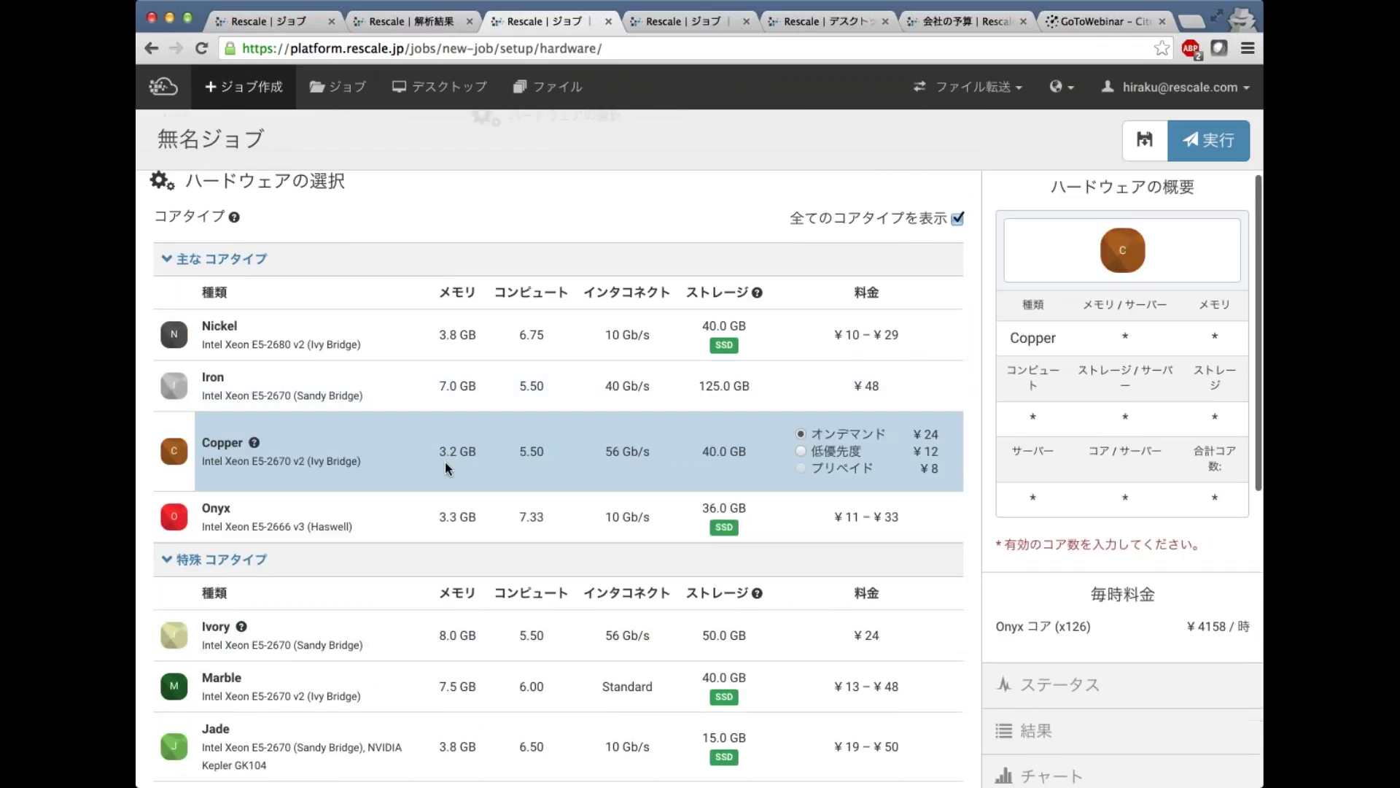
{"action": "scroll", "coordinate": [444, 462], "scroll_direction": "down", "scroll_amount": 5}
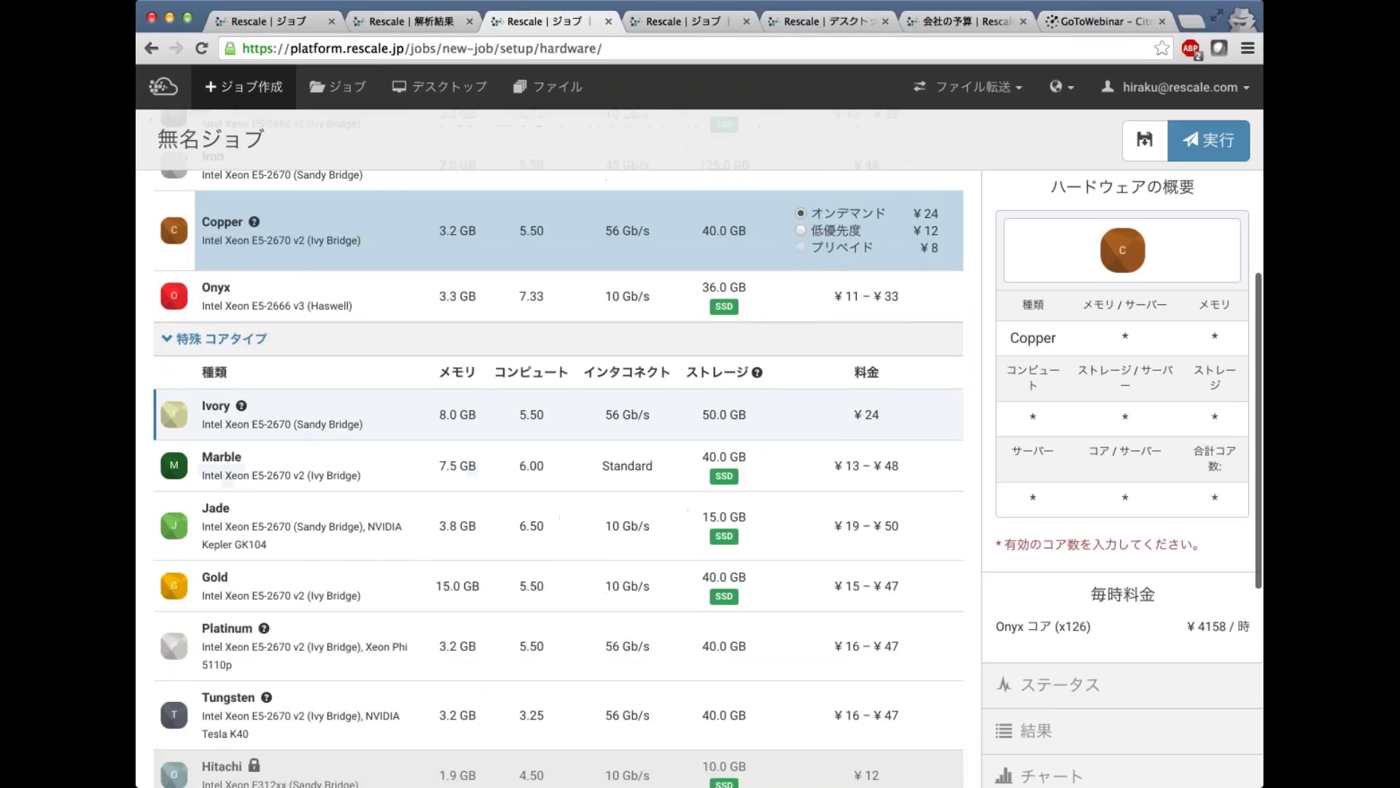
{"action": "left_click", "coordinate": [417, 541]}
{"action": "scroll", "coordinate": [417, 541], "scroll_direction": "down", "scroll_amount": 3}
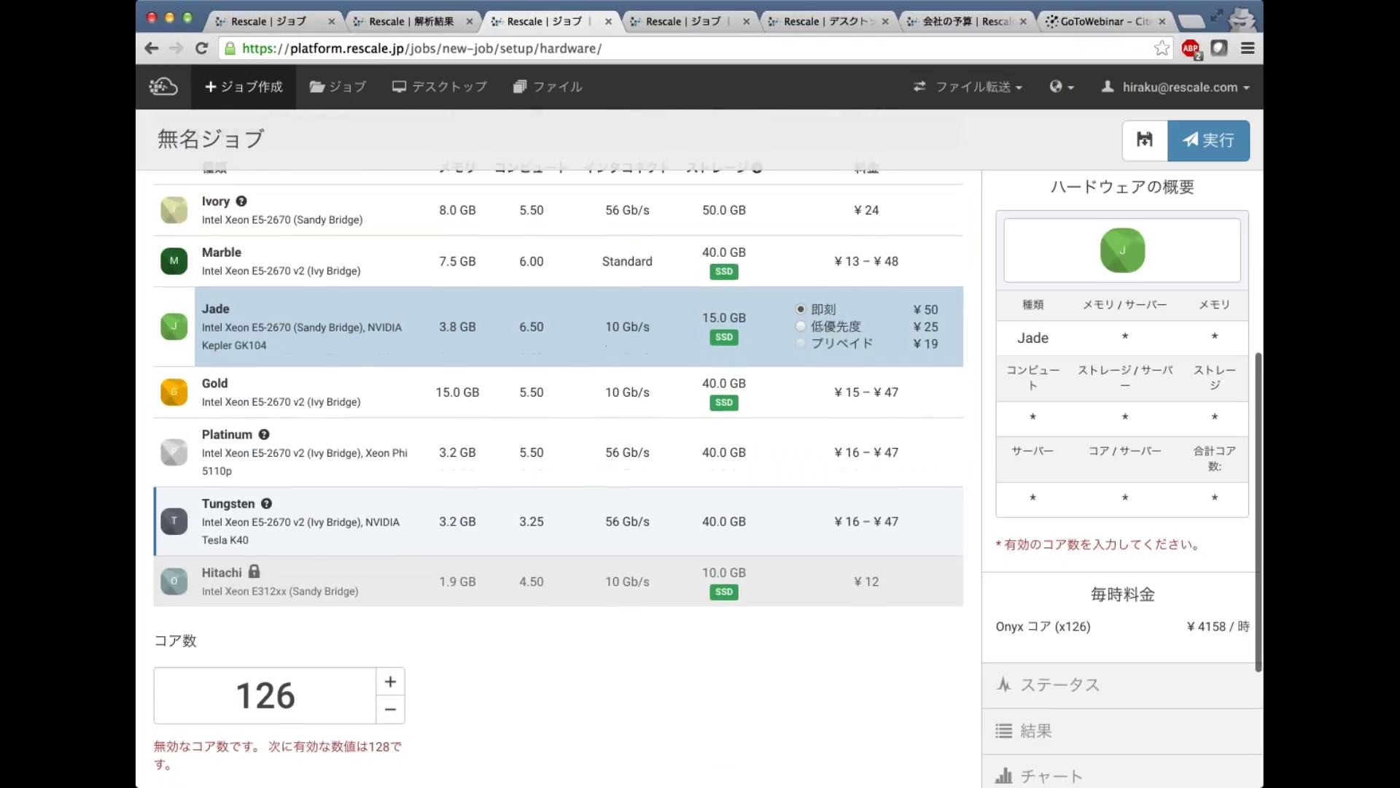
{"action": "scroll", "coordinate": [416, 541], "scroll_direction": "up", "scroll_amount": 5}
{"action": "scroll", "coordinate": [612, 423], "scroll_direction": "up", "scroll_amount": 8}
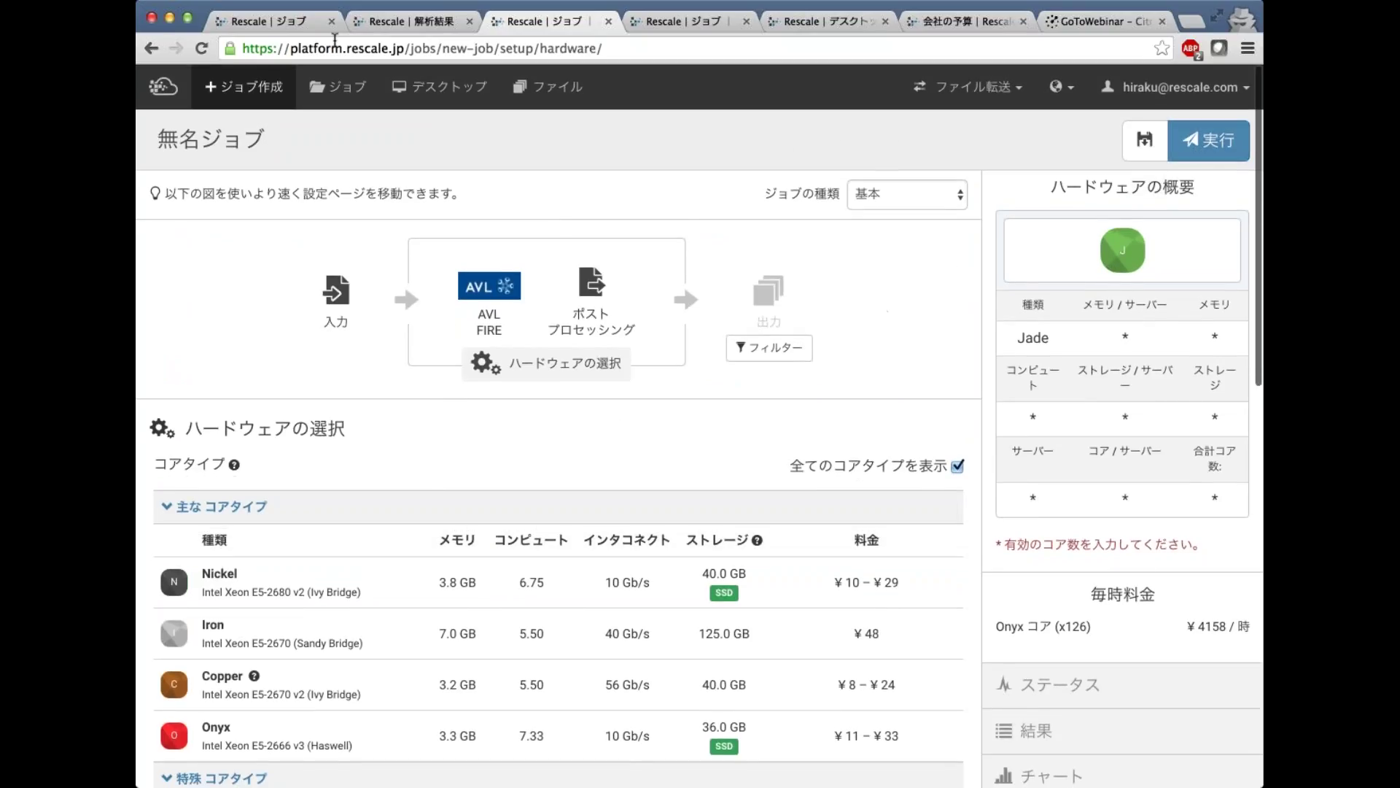
- Return to the open job list of the AVL FIRE folder and clone AVL FIRE Webinar Job 36
{"action": "left_click", "coordinate": [313, 20]}
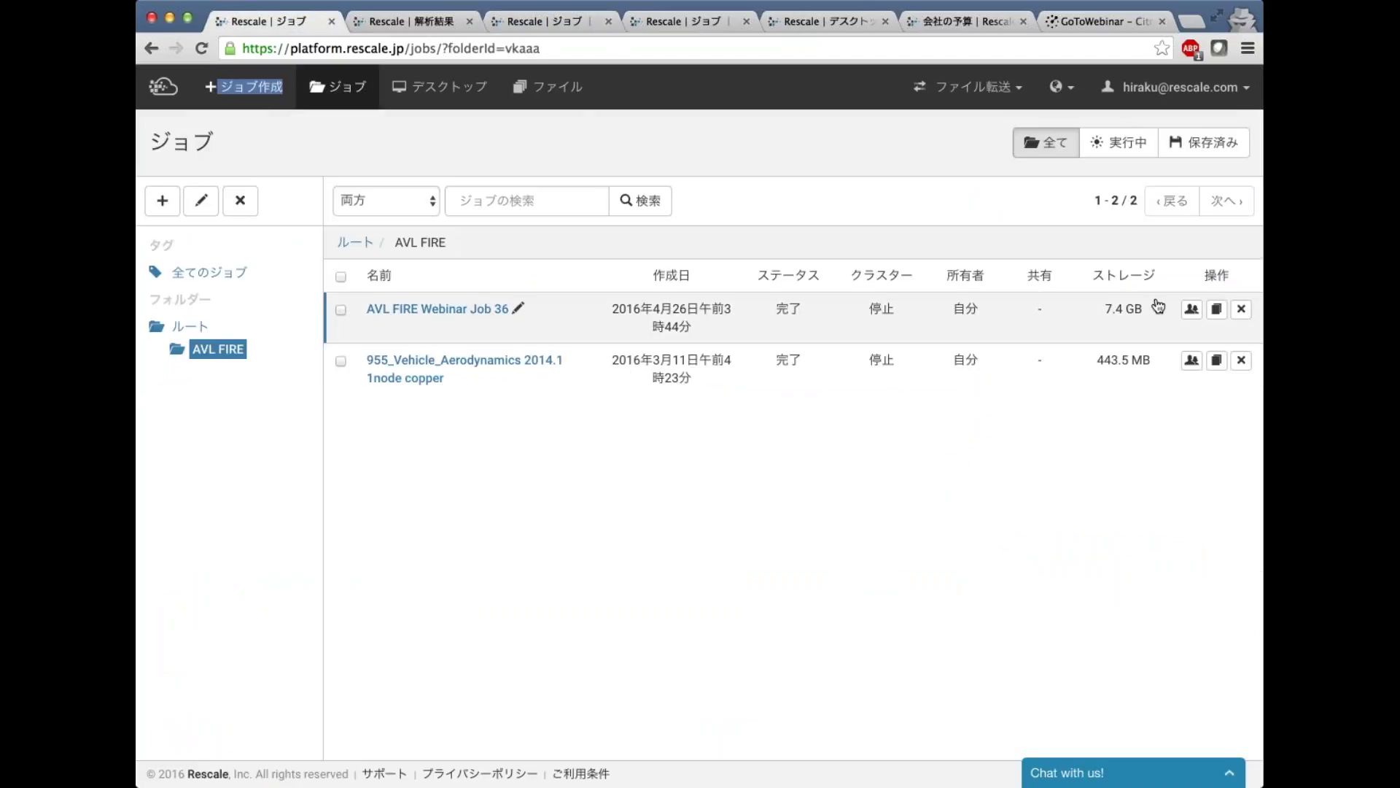
{"action": "left_click", "coordinate": [1216, 309]}
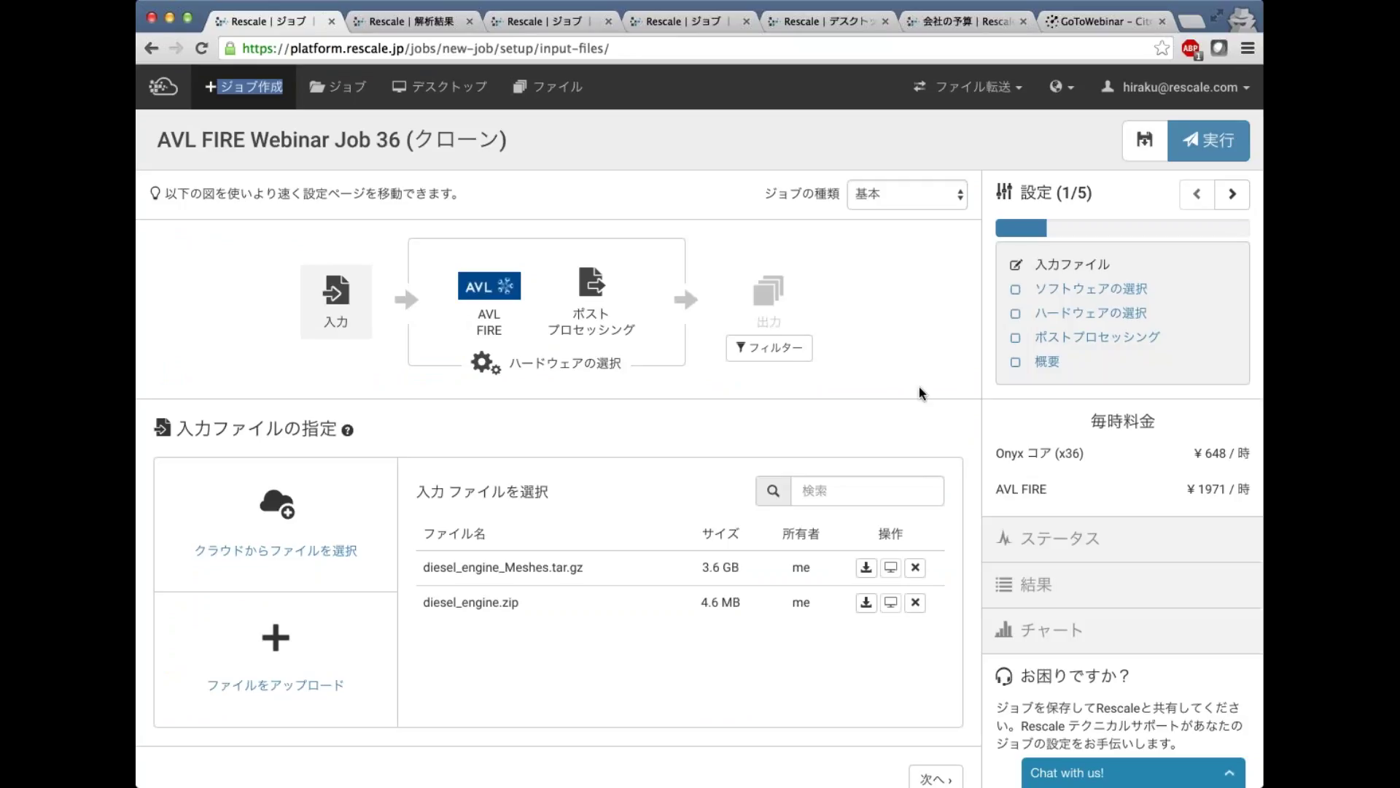
{"action": "scroll", "coordinate": [869, 387], "scroll_direction": "down", "scroll_amount": 1}
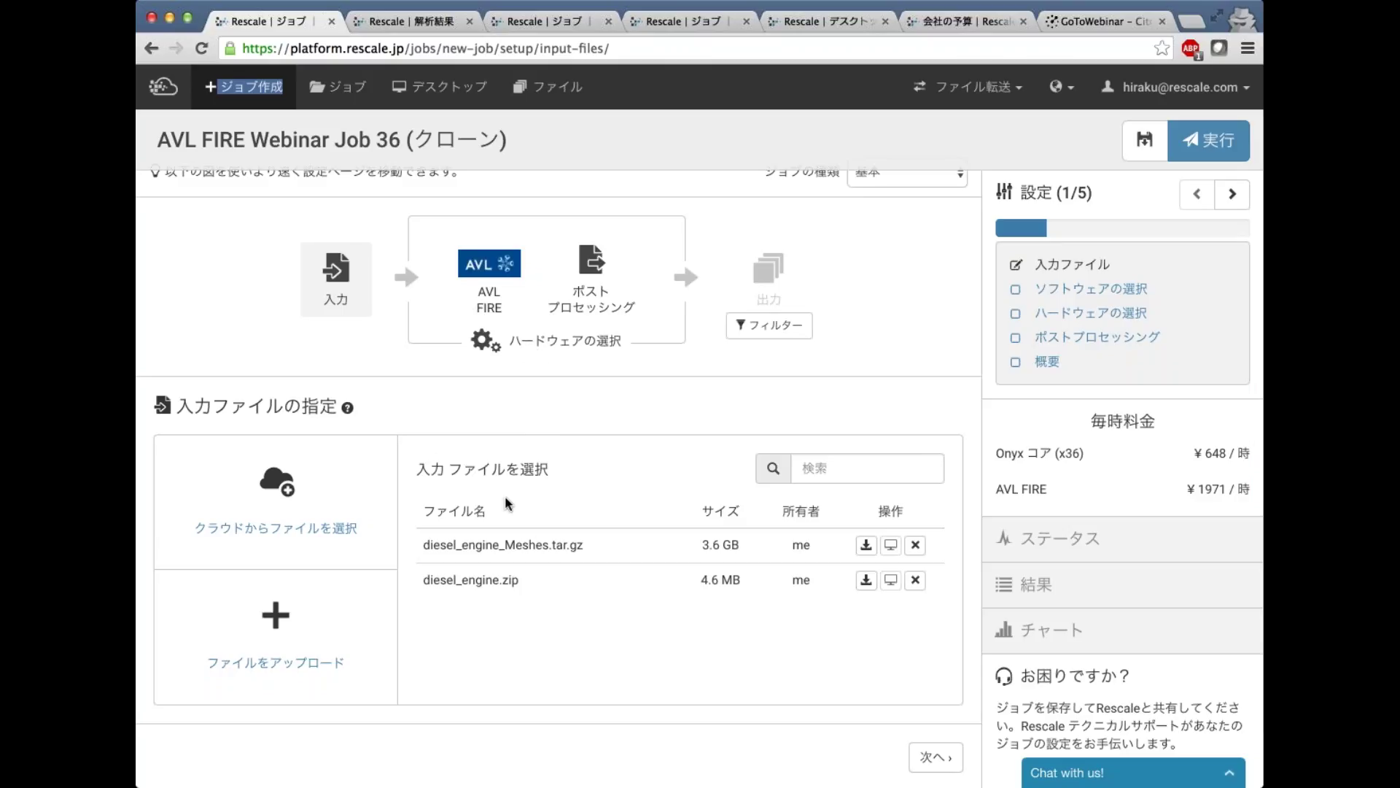
- Review the cloned job's full AVL FIRE command in an enlarged command box, and its hardware settings
{"action": "left_click", "coordinate": [500, 271]}
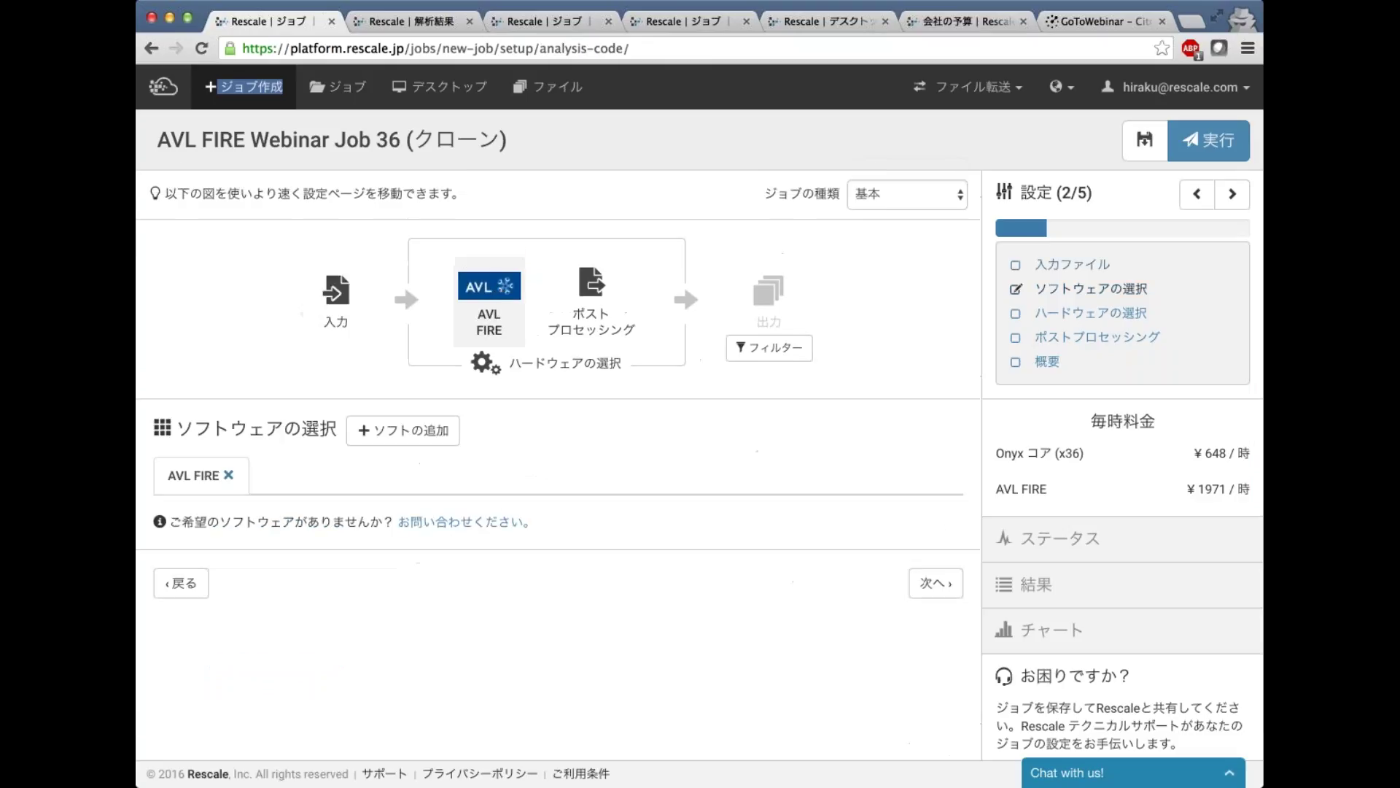
{"action": "scroll", "coordinate": [916, 414], "scroll_direction": "down", "scroll_amount": 2}
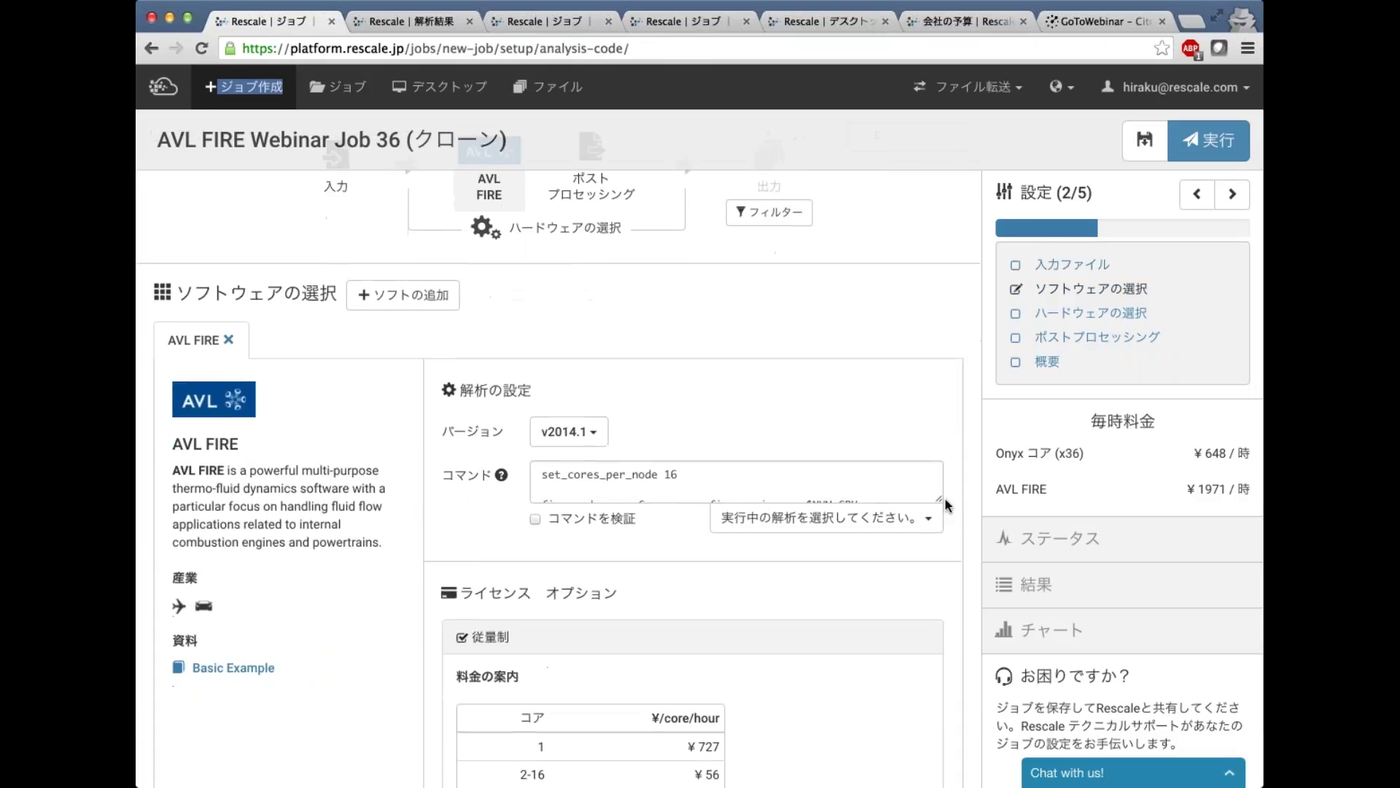
{"action": "left_click_drag", "start_coordinate": [940, 500], "coordinate": [941, 614]}
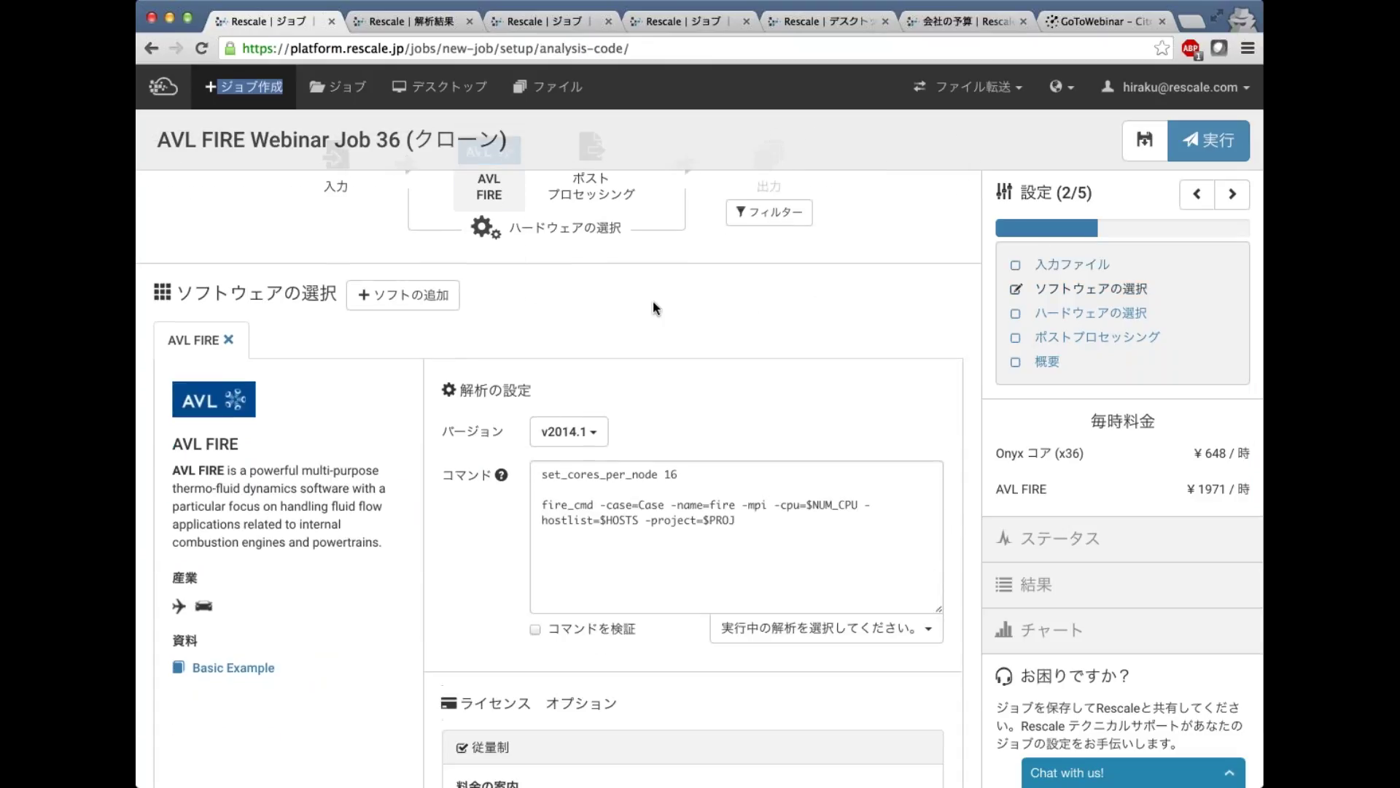
{"action": "left_click", "coordinate": [583, 230]}
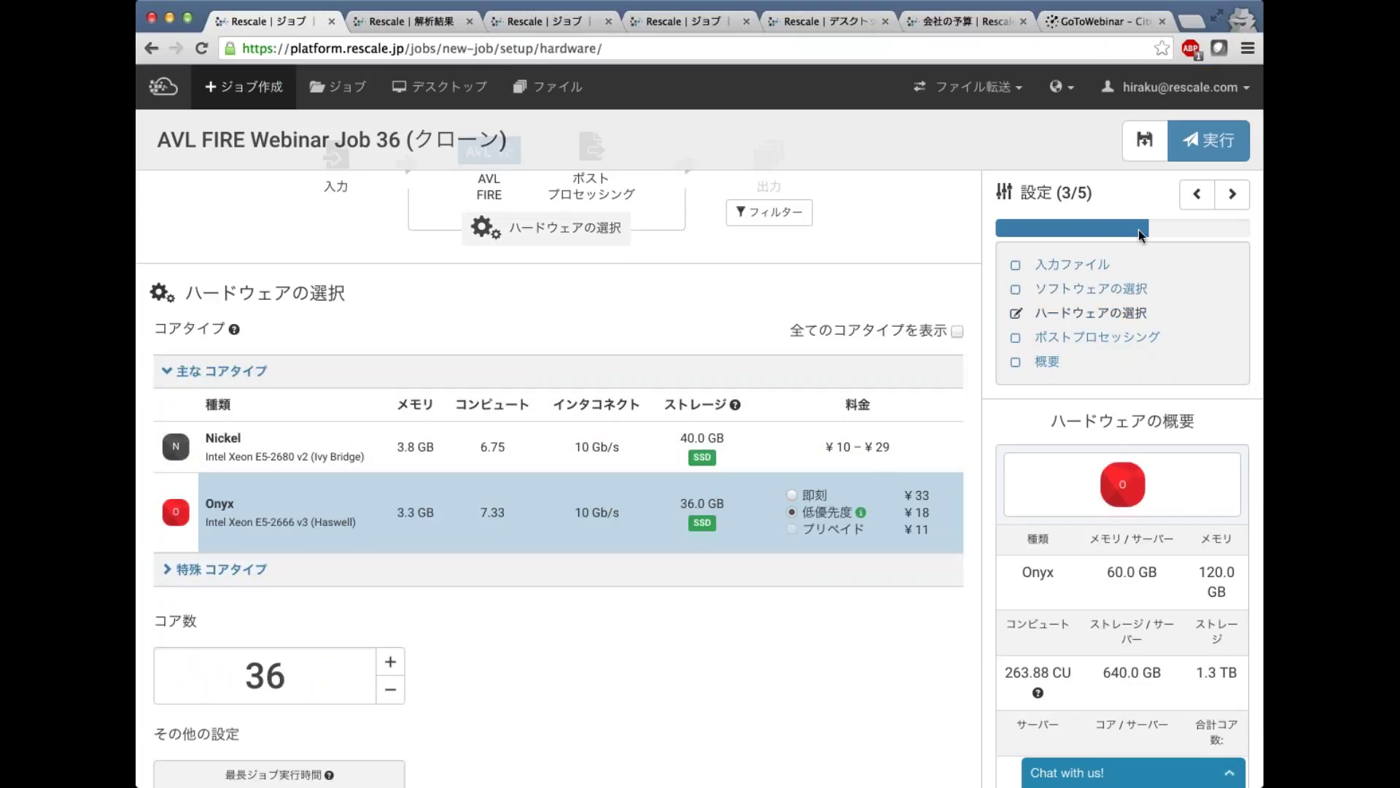
- Submit the cloned job and have it run immediately instead of waiting in the low-priority queue
{"action": "left_click", "coordinate": [1208, 140]}
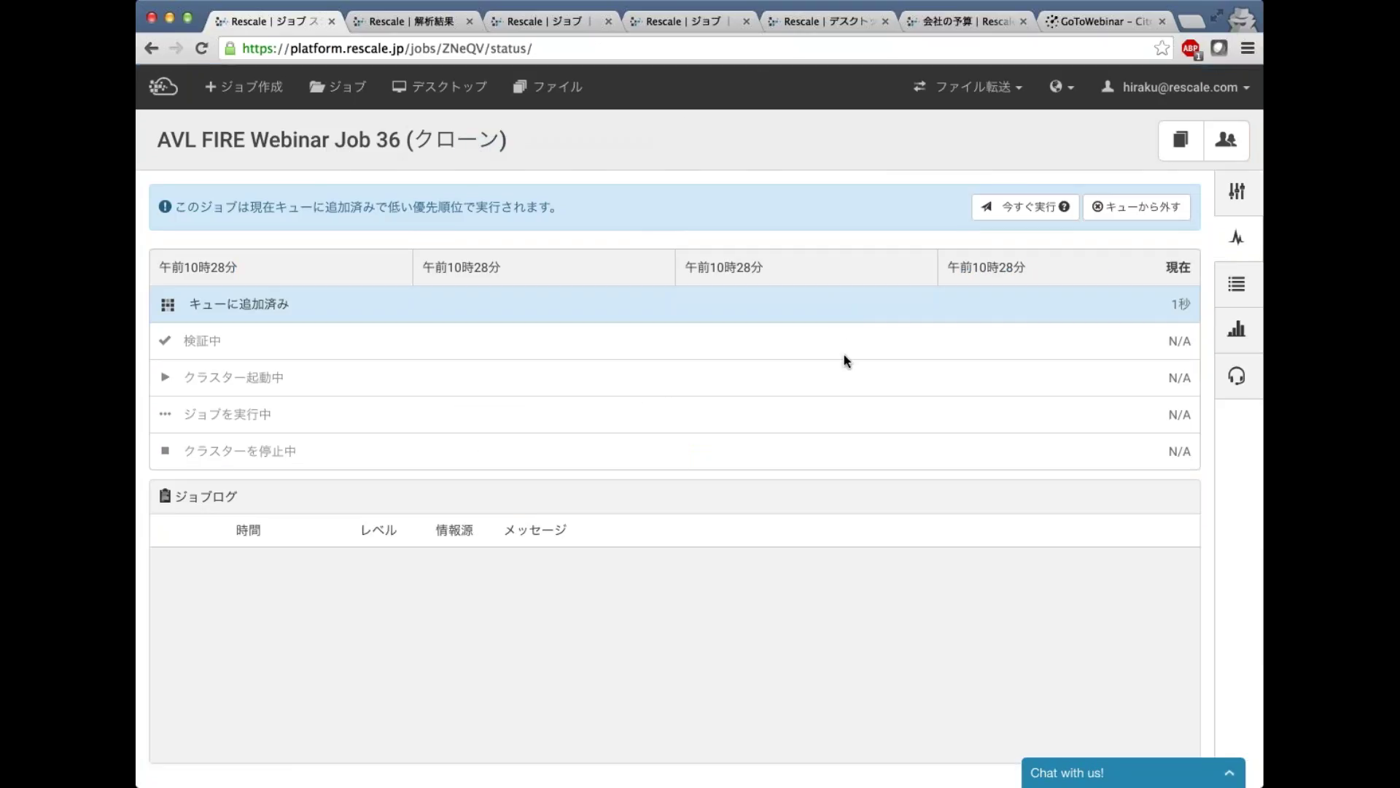
{"action": "scroll", "coordinate": [920, 343], "scroll_direction": "down", "scroll_amount": 1}
{"action": "scroll", "coordinate": [933, 346], "scroll_direction": "up", "scroll_amount": 1}
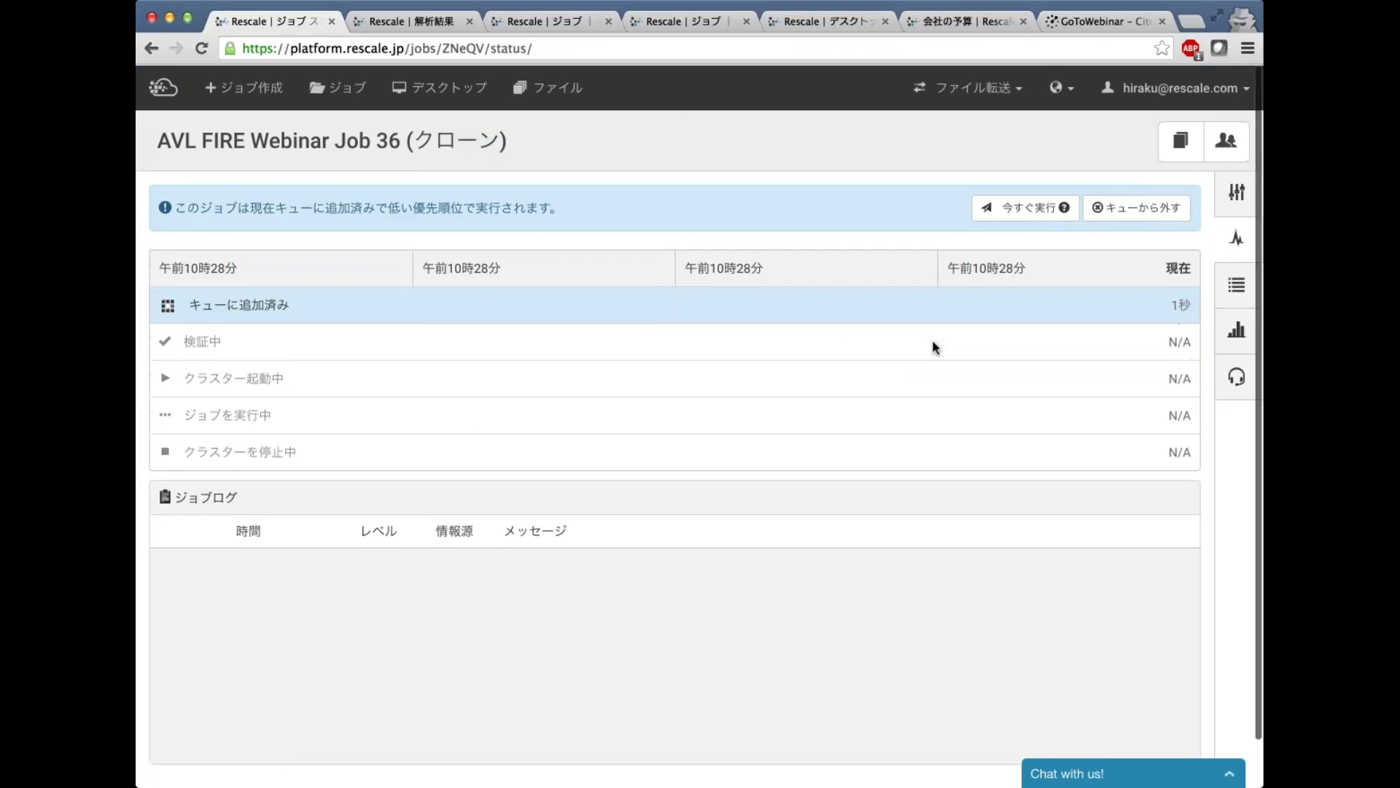
{"action": "left_click", "coordinate": [1017, 211]}
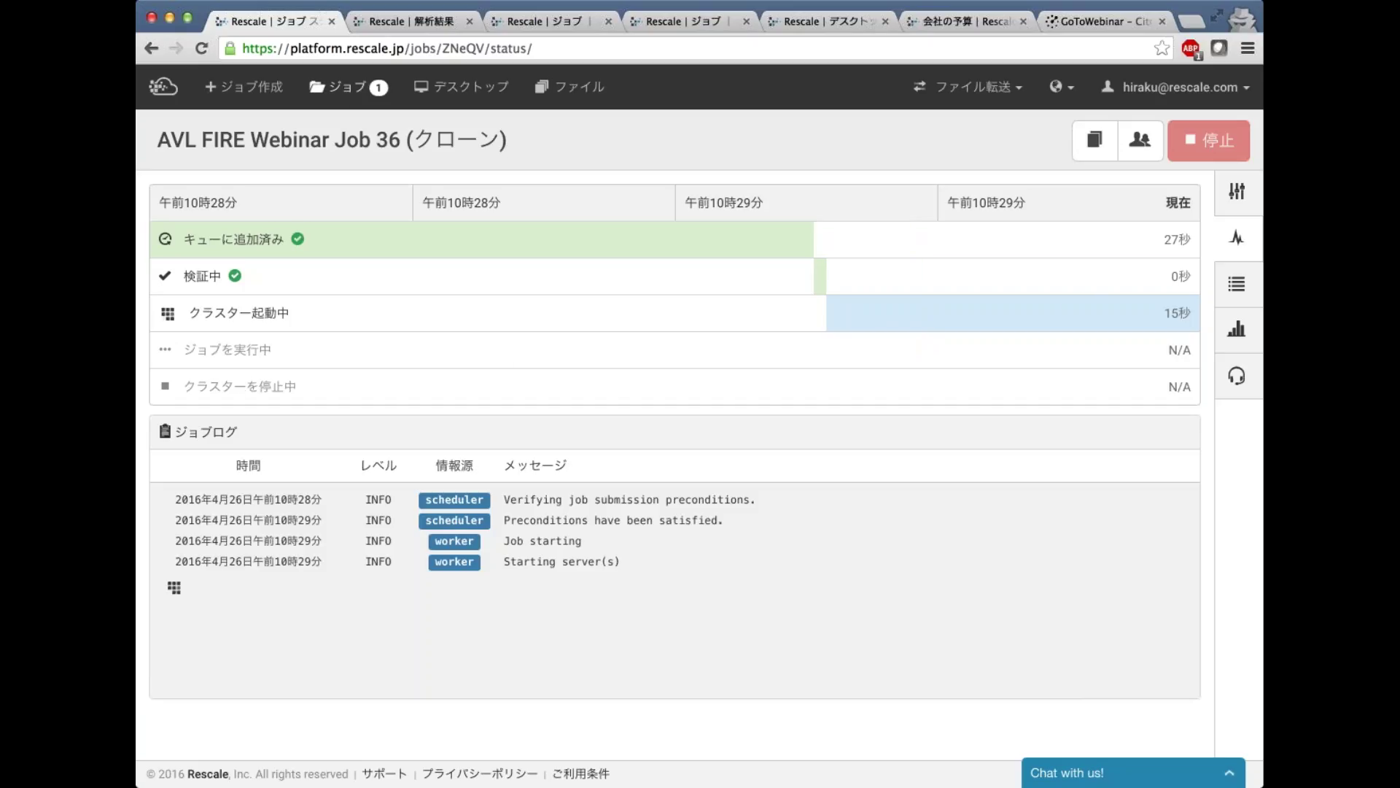
- Open the job list in a separate browser tab and open the results of AVL FIRE Webinar Job 36 from the AVL FIRE folder
{"action": "middle_click", "coordinate": [361, 93]}
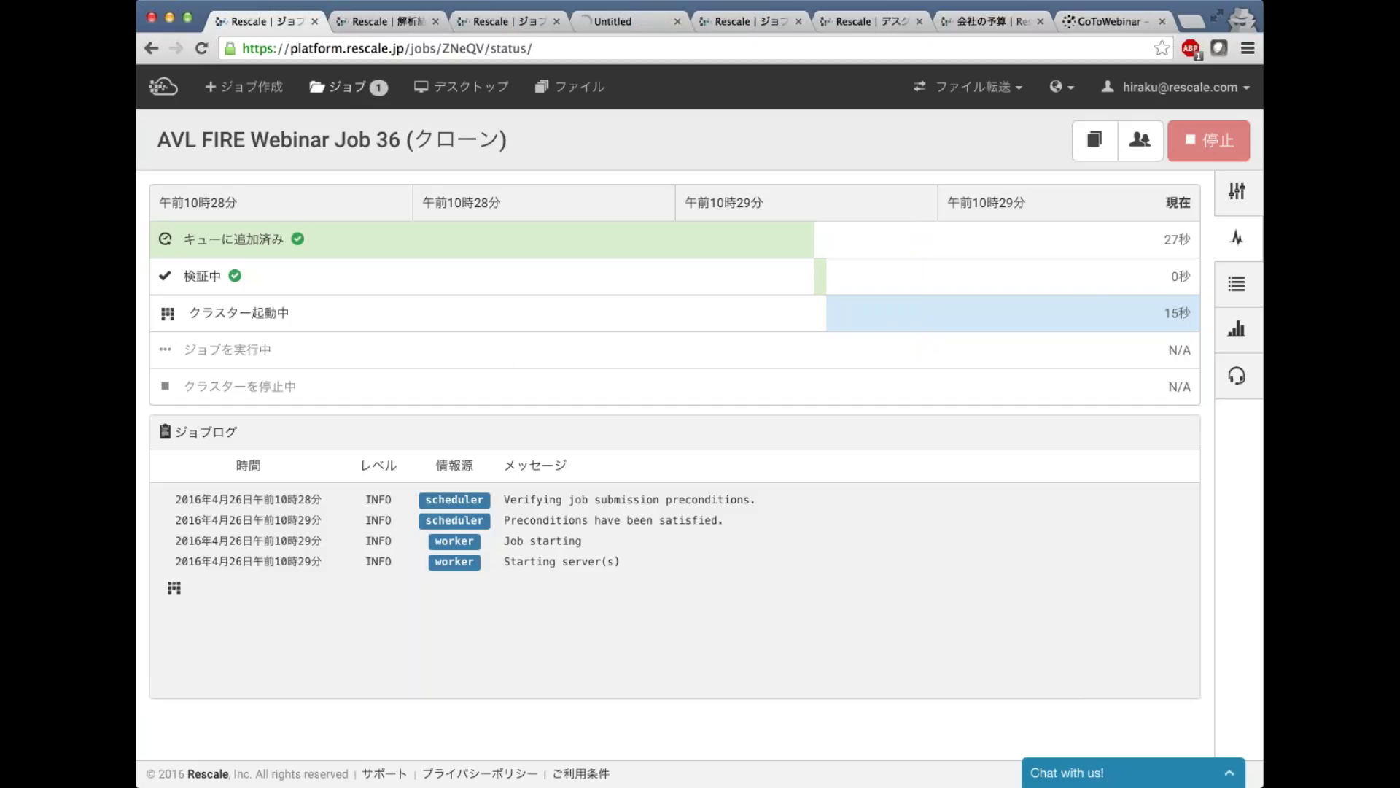
{"action": "left_click", "coordinate": [576, 28]}
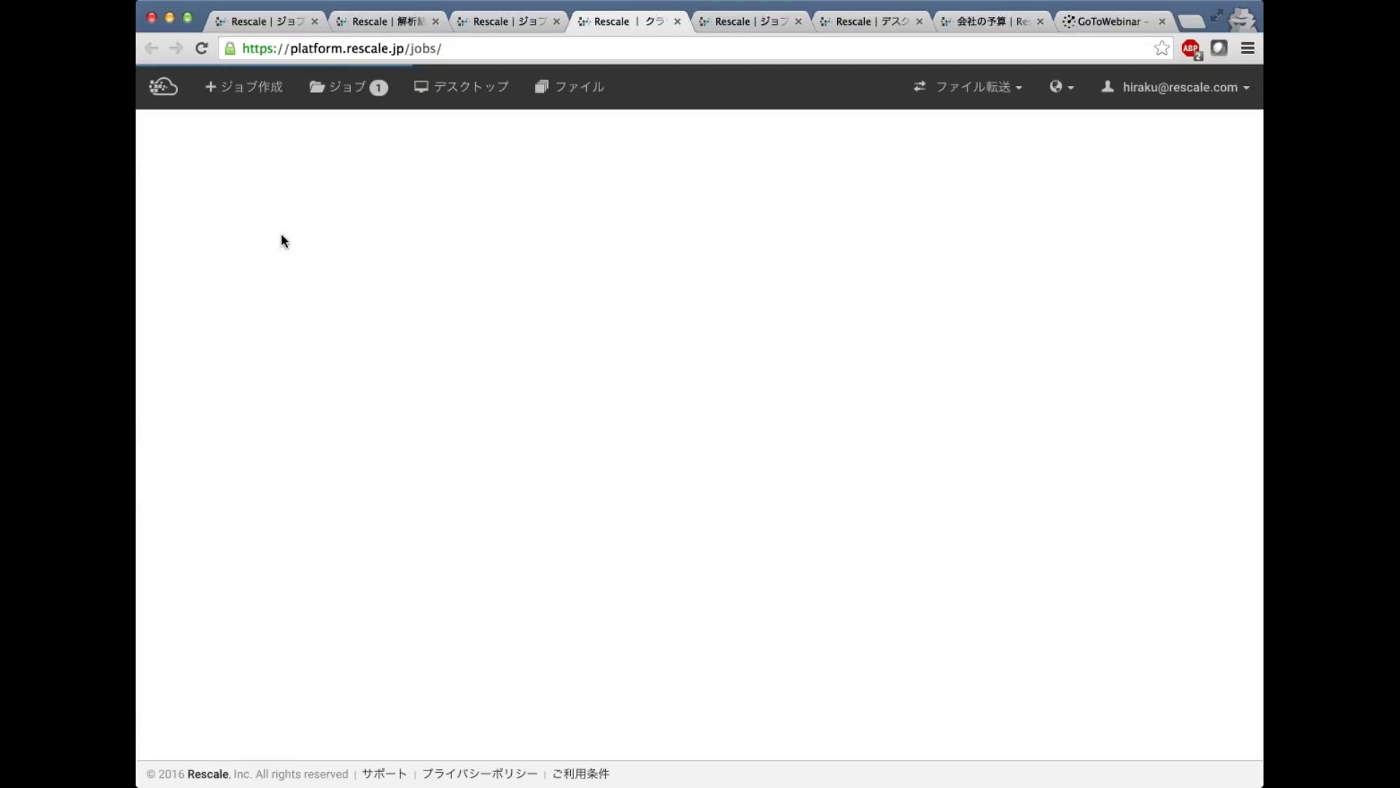
{"action": "left_click", "coordinate": [210, 349]}
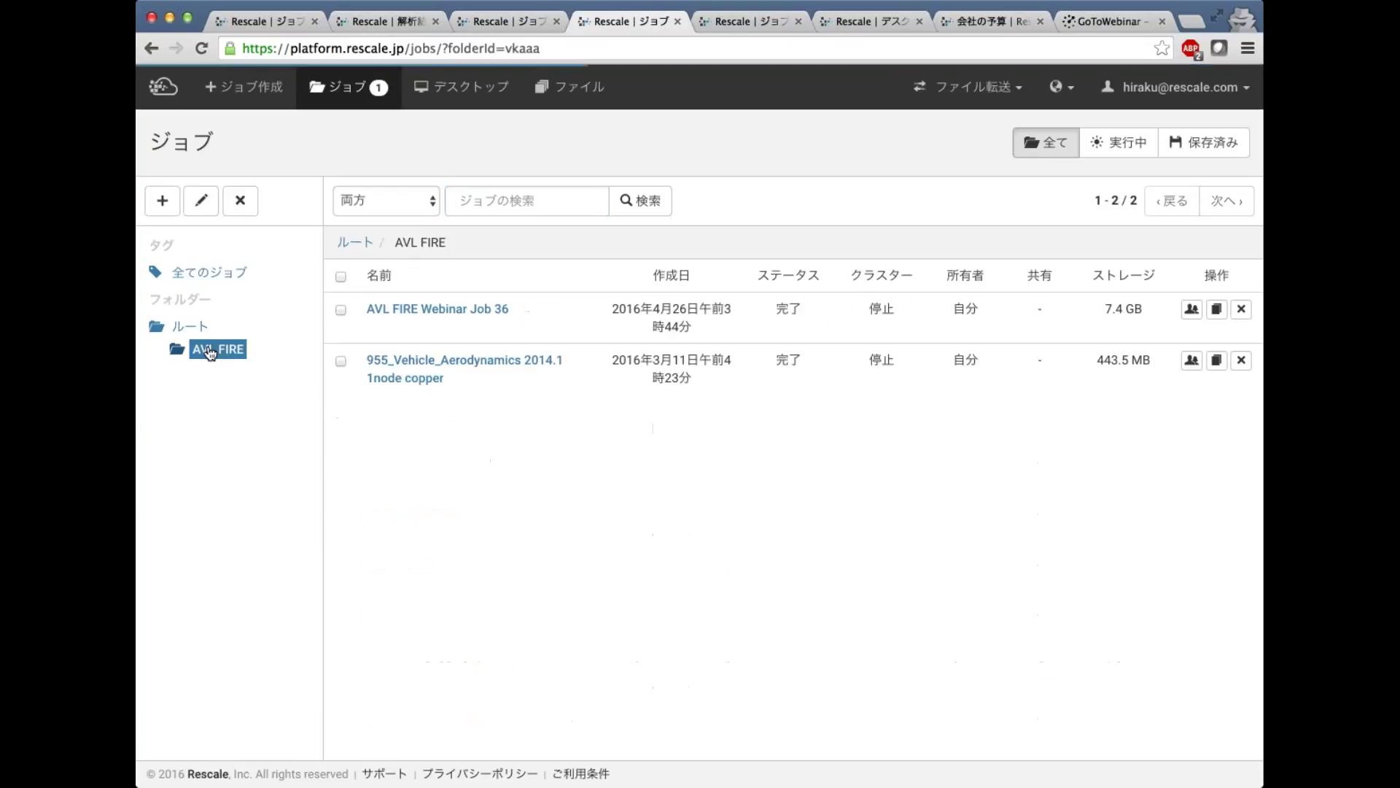
{"action": "left_click", "coordinate": [874, 344]}
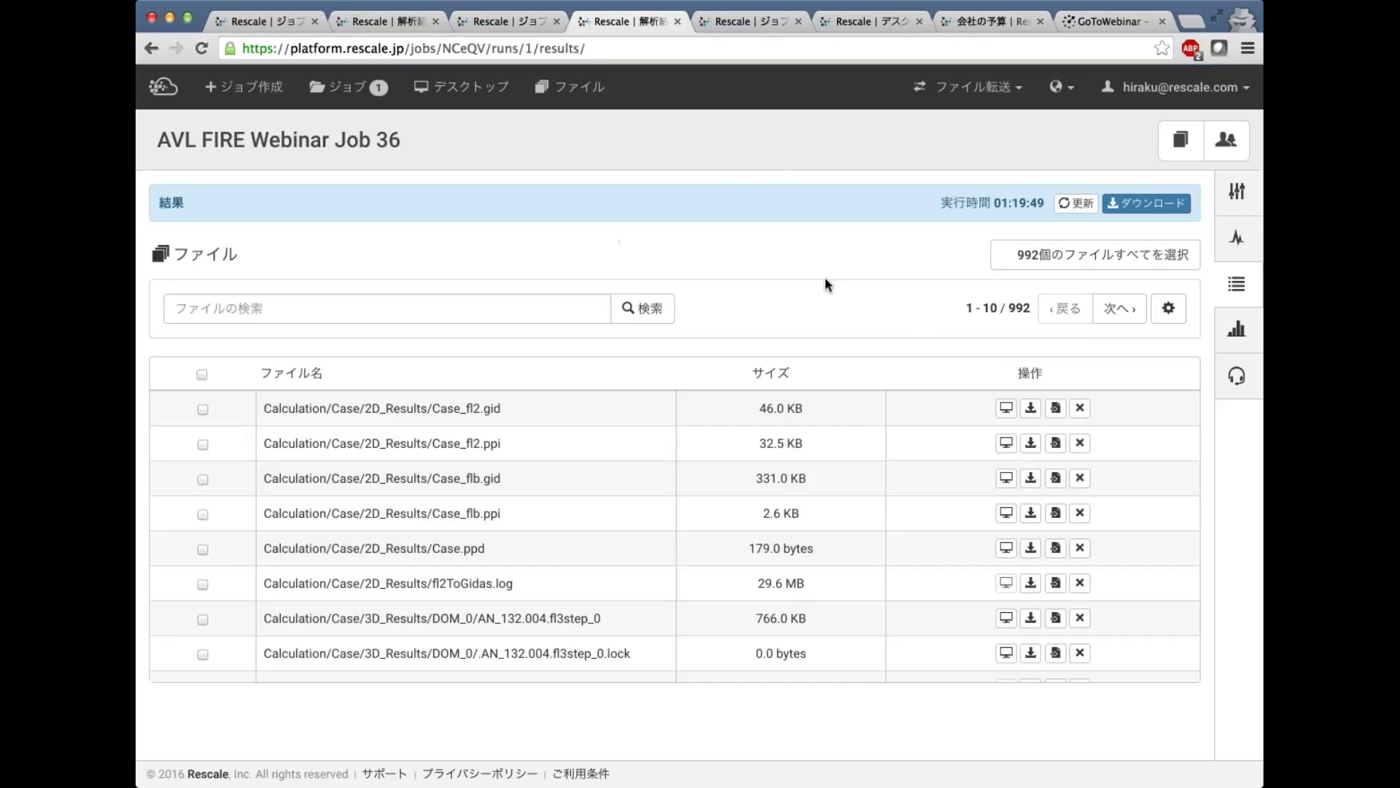
- Search the job's result files for "fla" and download Case.fla
{"action": "left_click", "coordinate": [549, 315]}
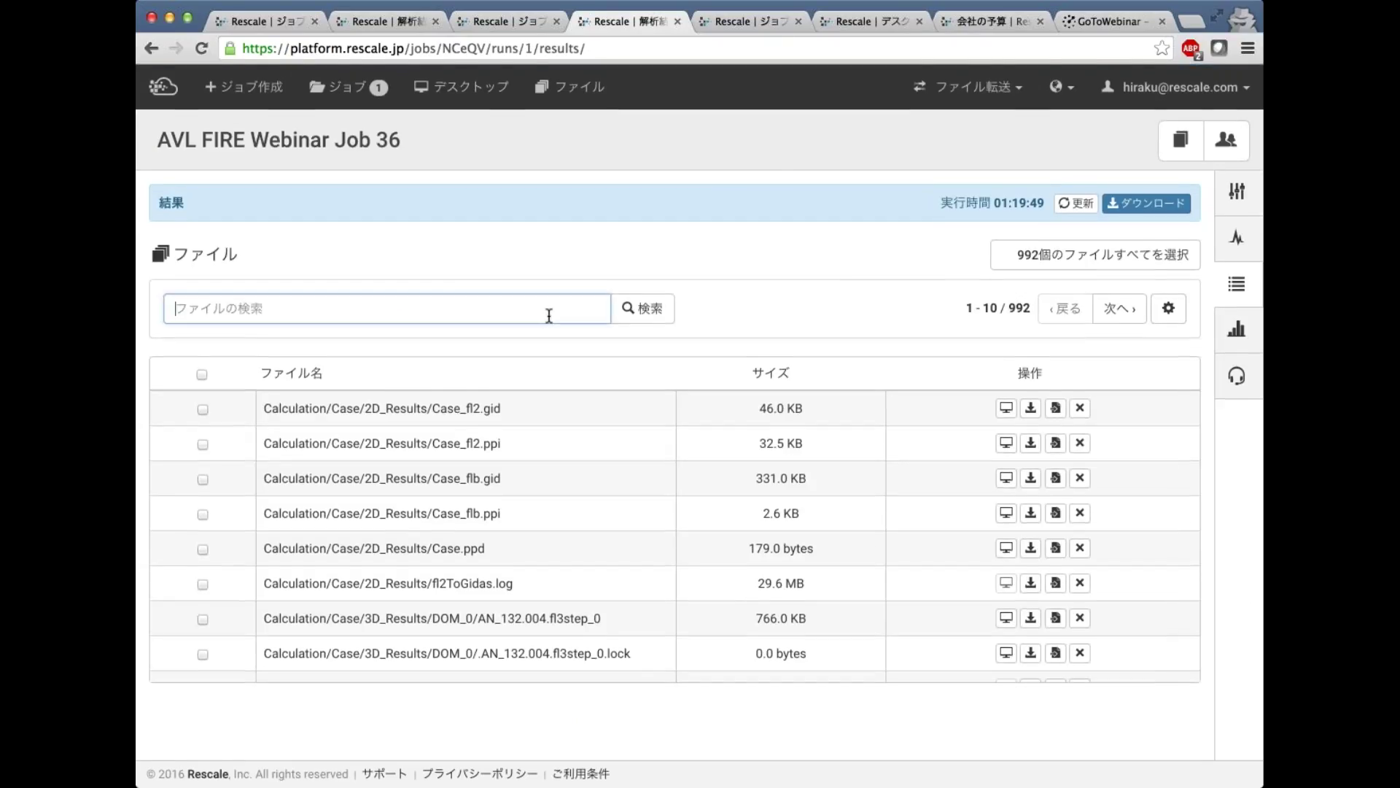
{"action": "type", "text": "fla"}
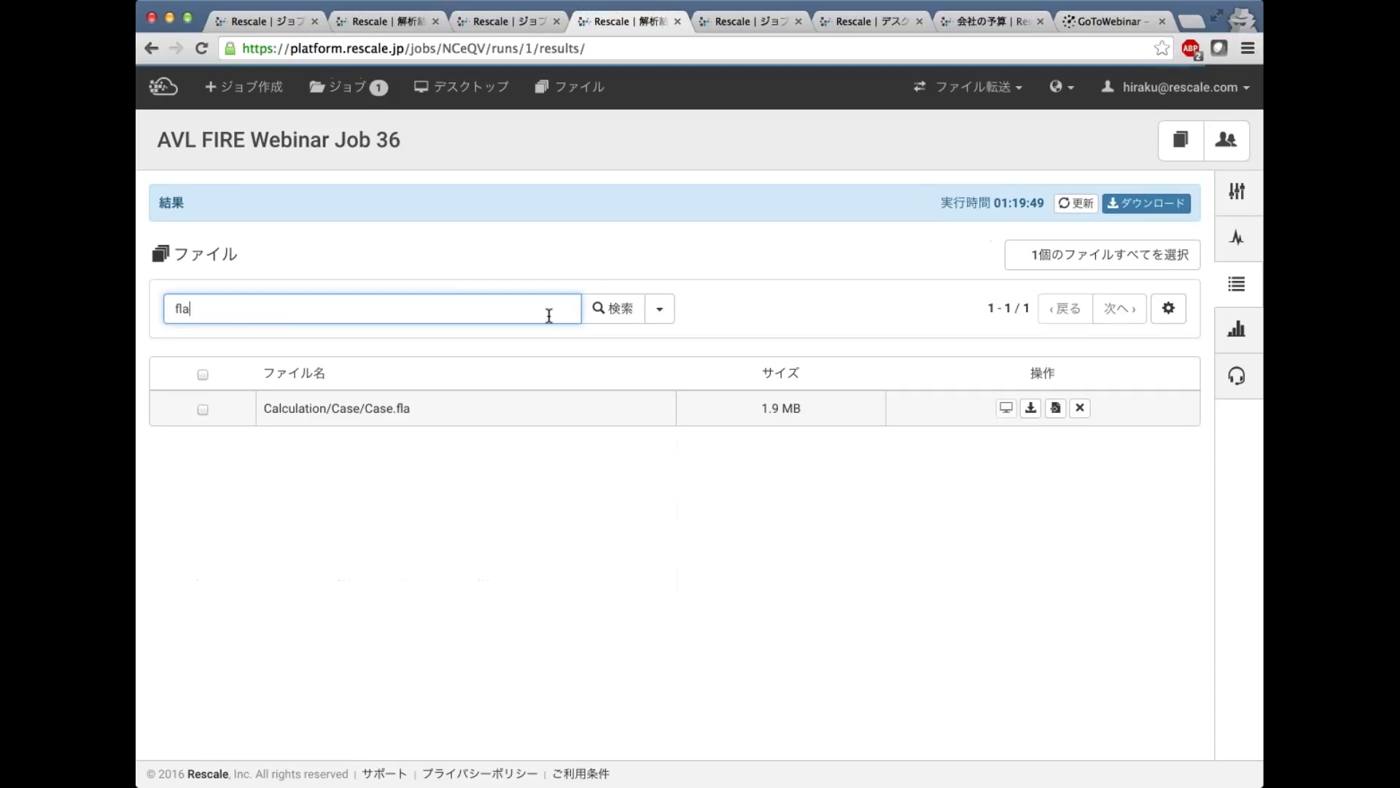
{"action": "left_click", "coordinate": [1031, 407]}
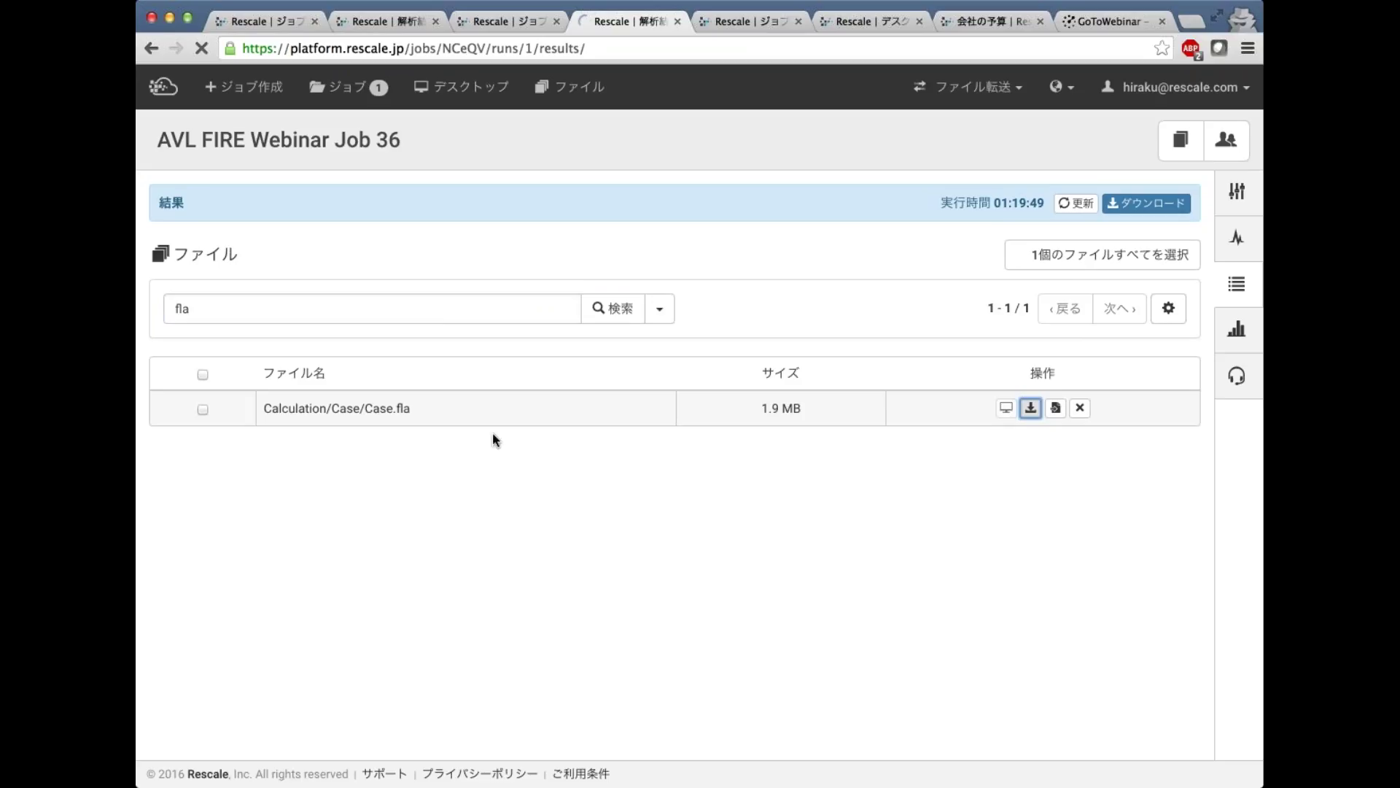
- Clear the file search text and download the job's complete results as an archive
{"action": "double_click", "coordinate": [367, 315]}
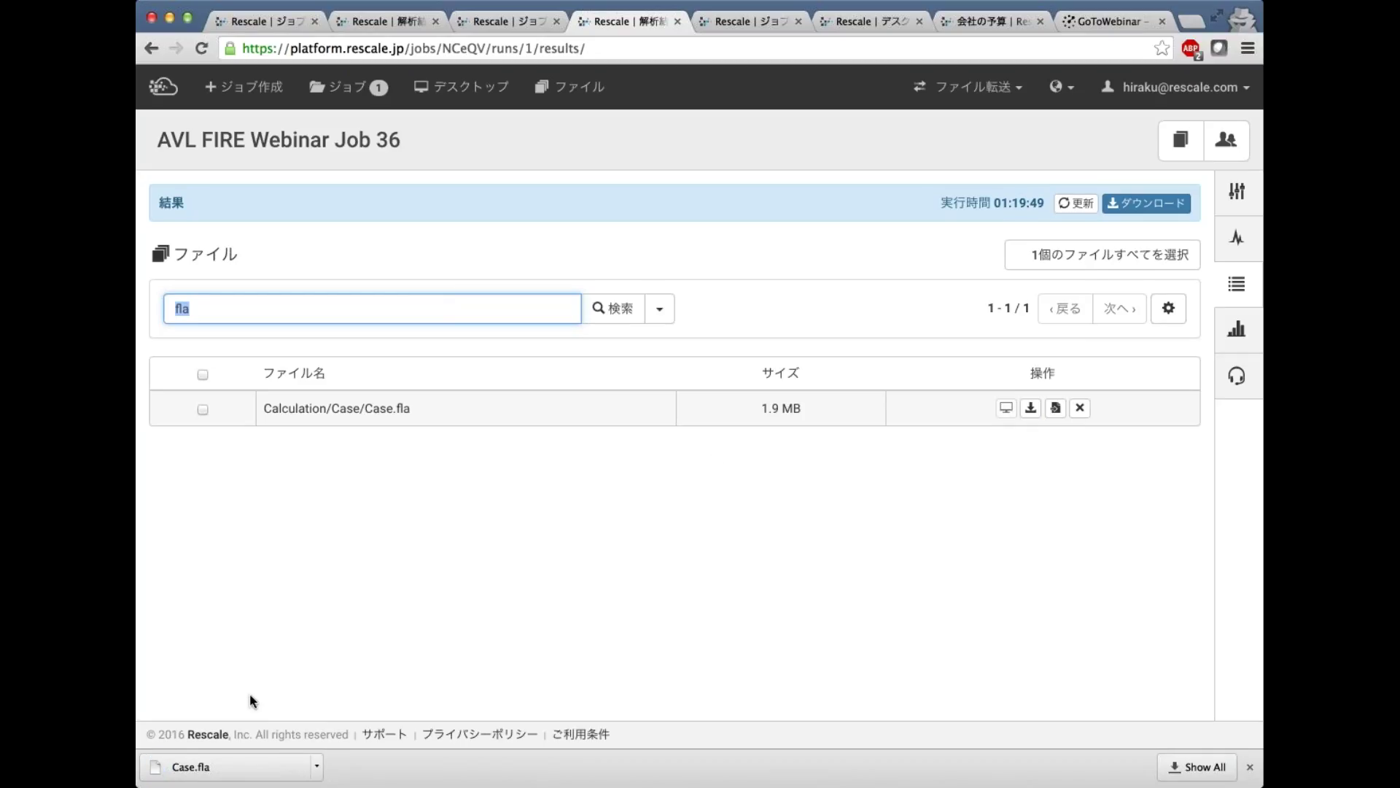
{"action": "left_click", "coordinate": [525, 313]}
{"action": "key", "text": "BackSpace"}
{"action": "key", "text": "BackSpace"}
{"action": "key", "text": "BackSpace"}
{"action": "left_click", "coordinate": [1111, 205]}
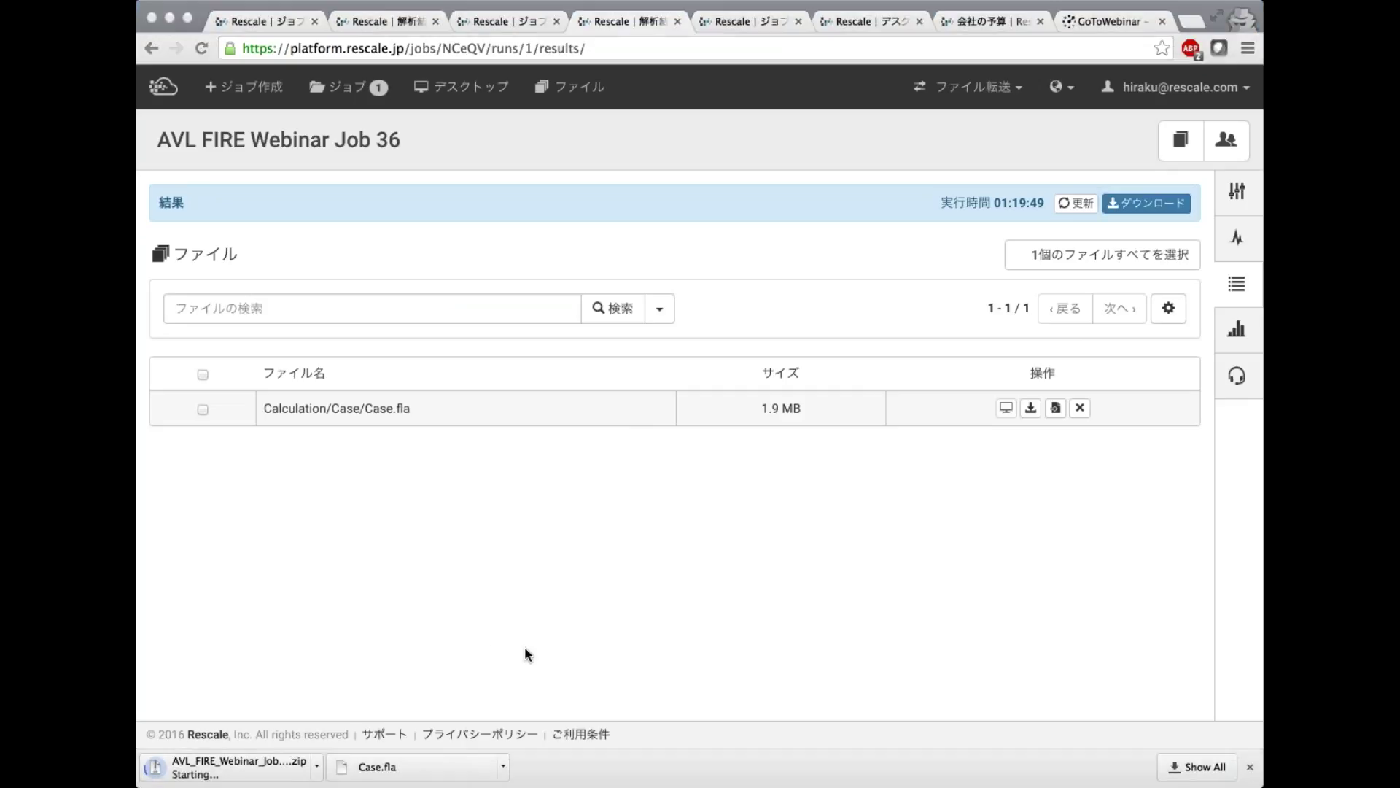
- Search the result files for "process" and open process_output.log for viewing
{"action": "left_click", "coordinate": [837, 273]}
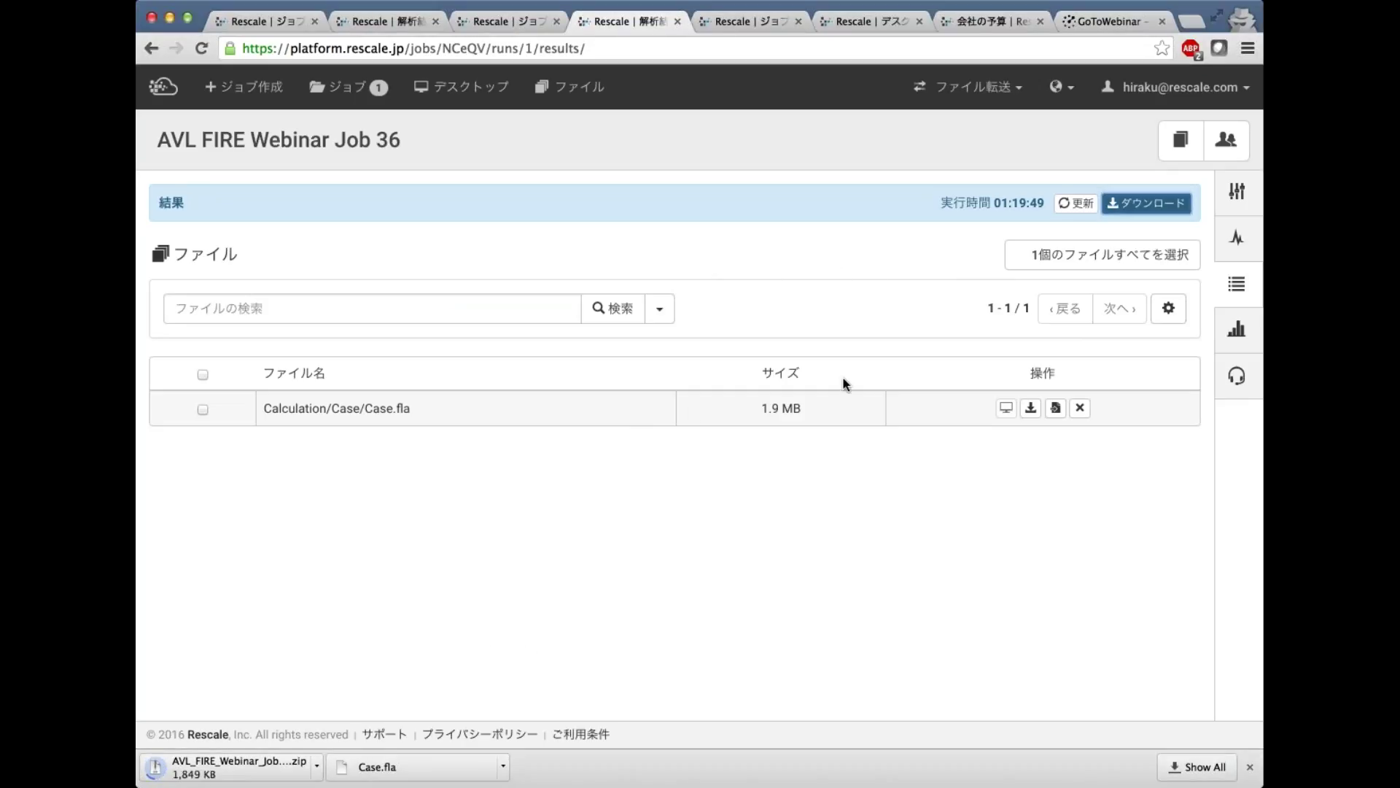
{"action": "type", "text": "pr"}
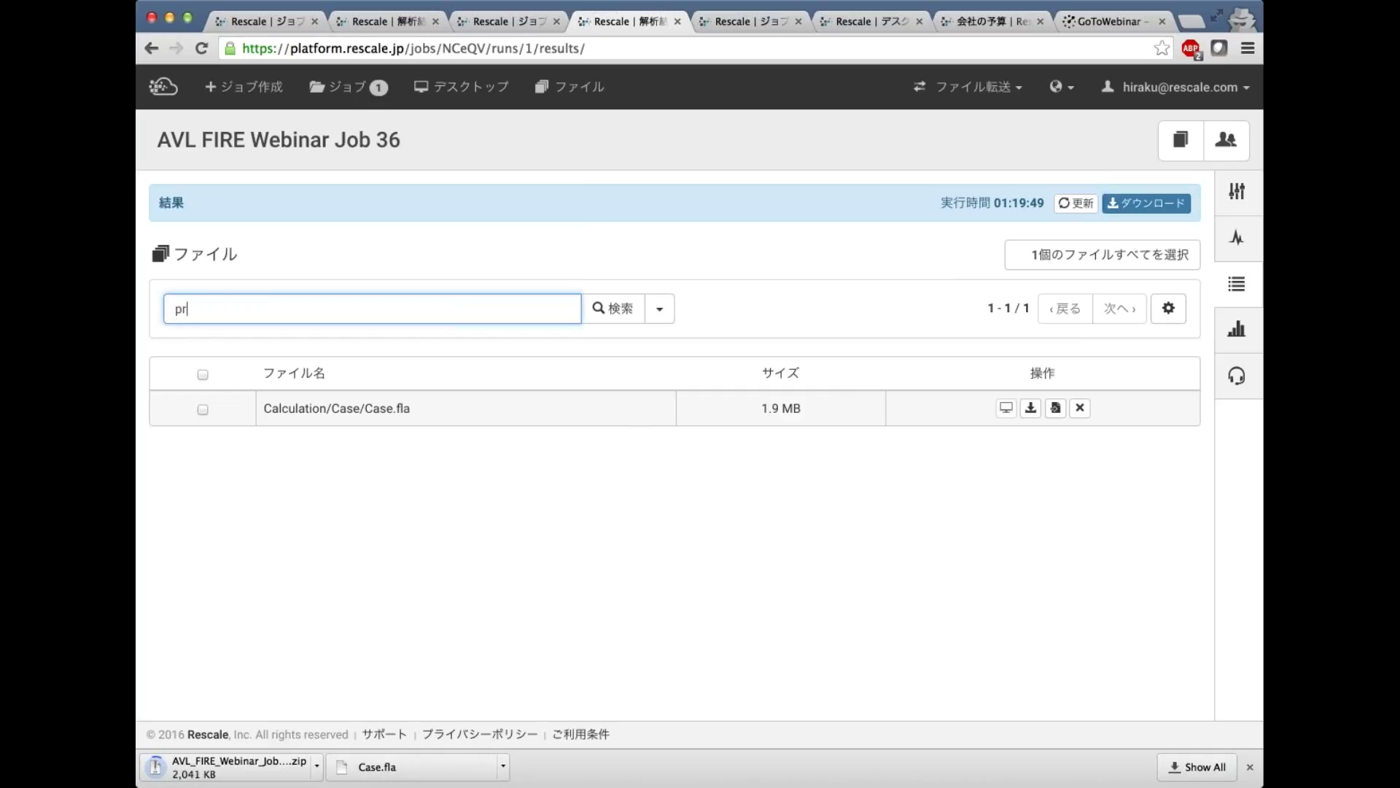
{"action": "type", "text": "ocess"}
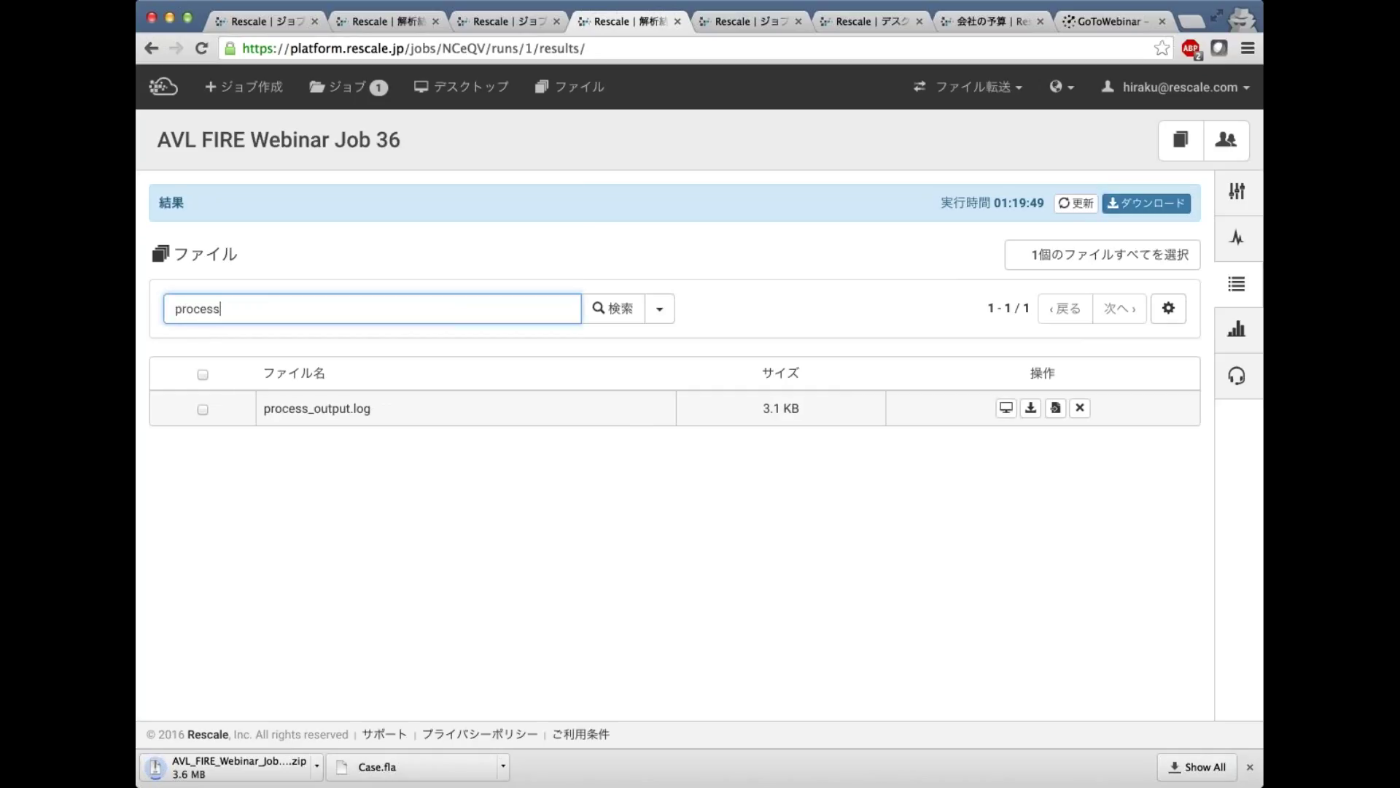
{"action": "left_click", "coordinate": [1005, 409]}
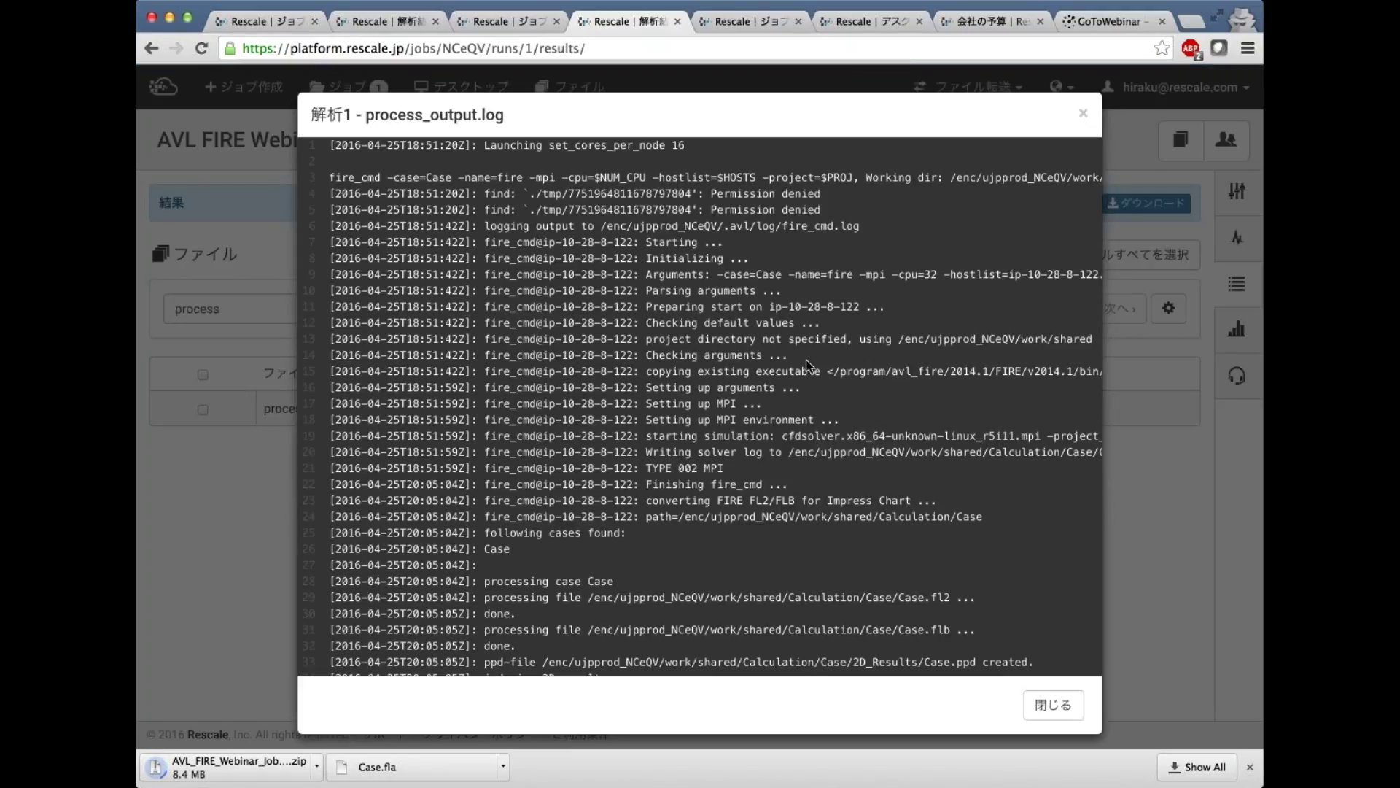
- Read the process log through to its end, highlight the exit code message, and close the log
{"action": "scroll", "coordinate": [806, 360], "scroll_direction": "right", "scroll_amount": 2}
{"action": "scroll", "coordinate": [806, 361], "scroll_direction": "down", "scroll_amount": 3}
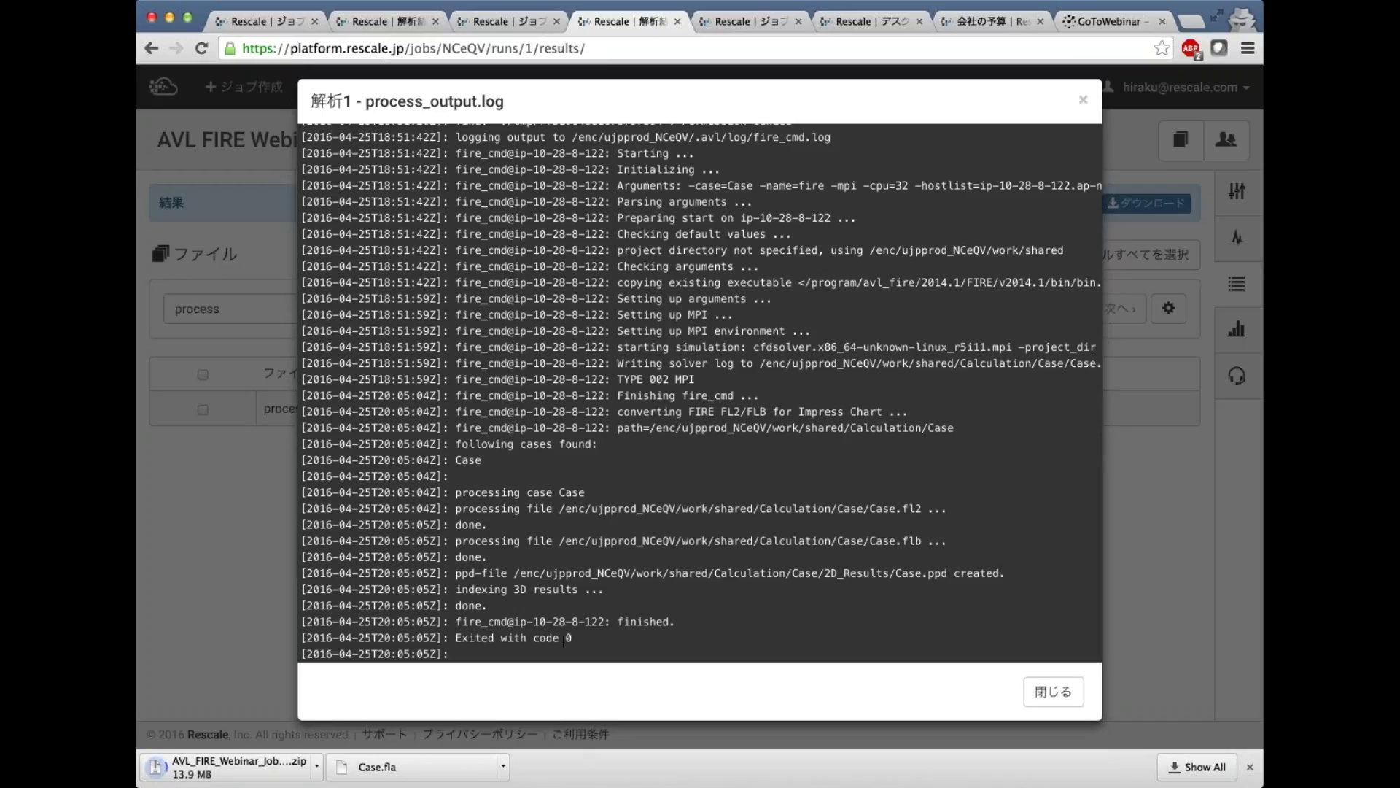
{"action": "left_click_drag", "start_coordinate": [571, 639], "coordinate": [450, 635]}
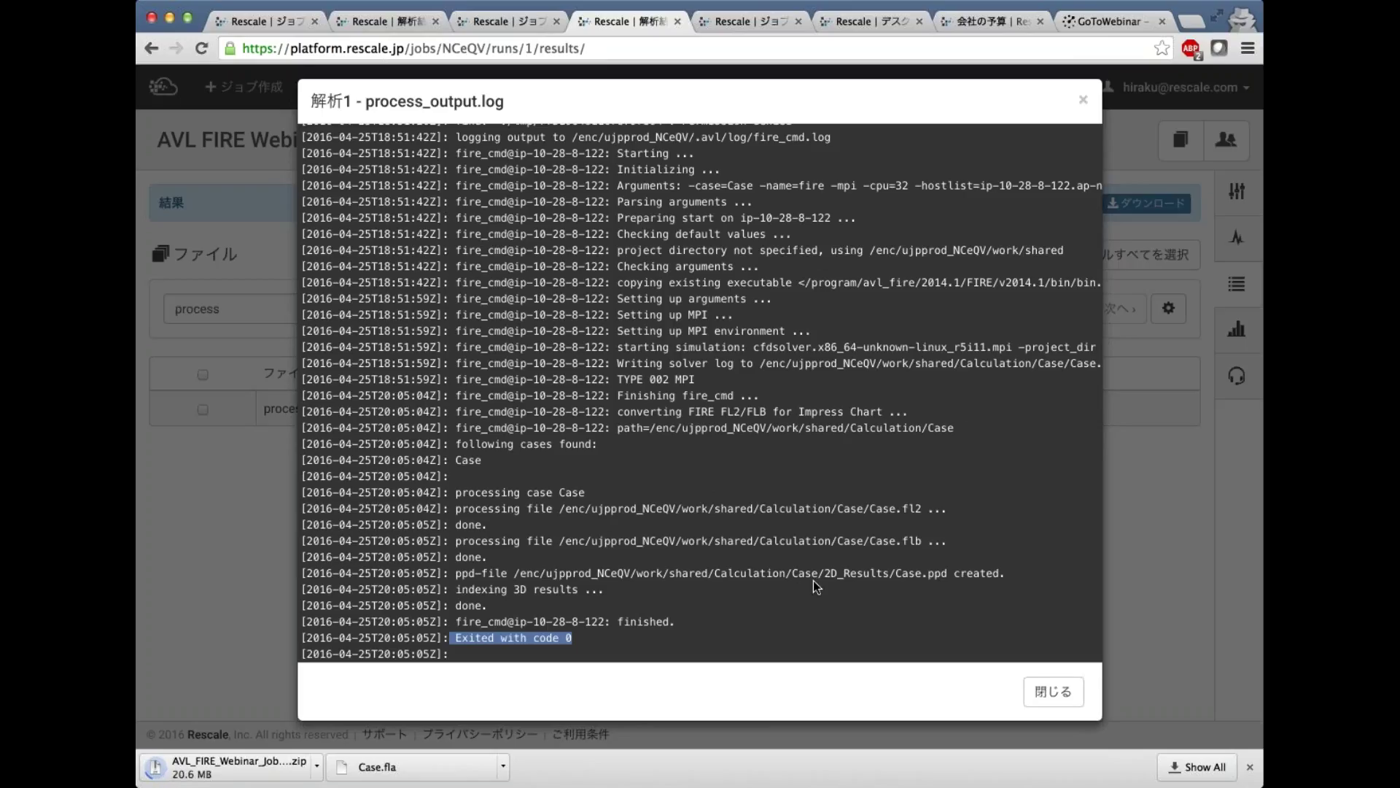
{"action": "left_click", "coordinate": [1055, 696]}
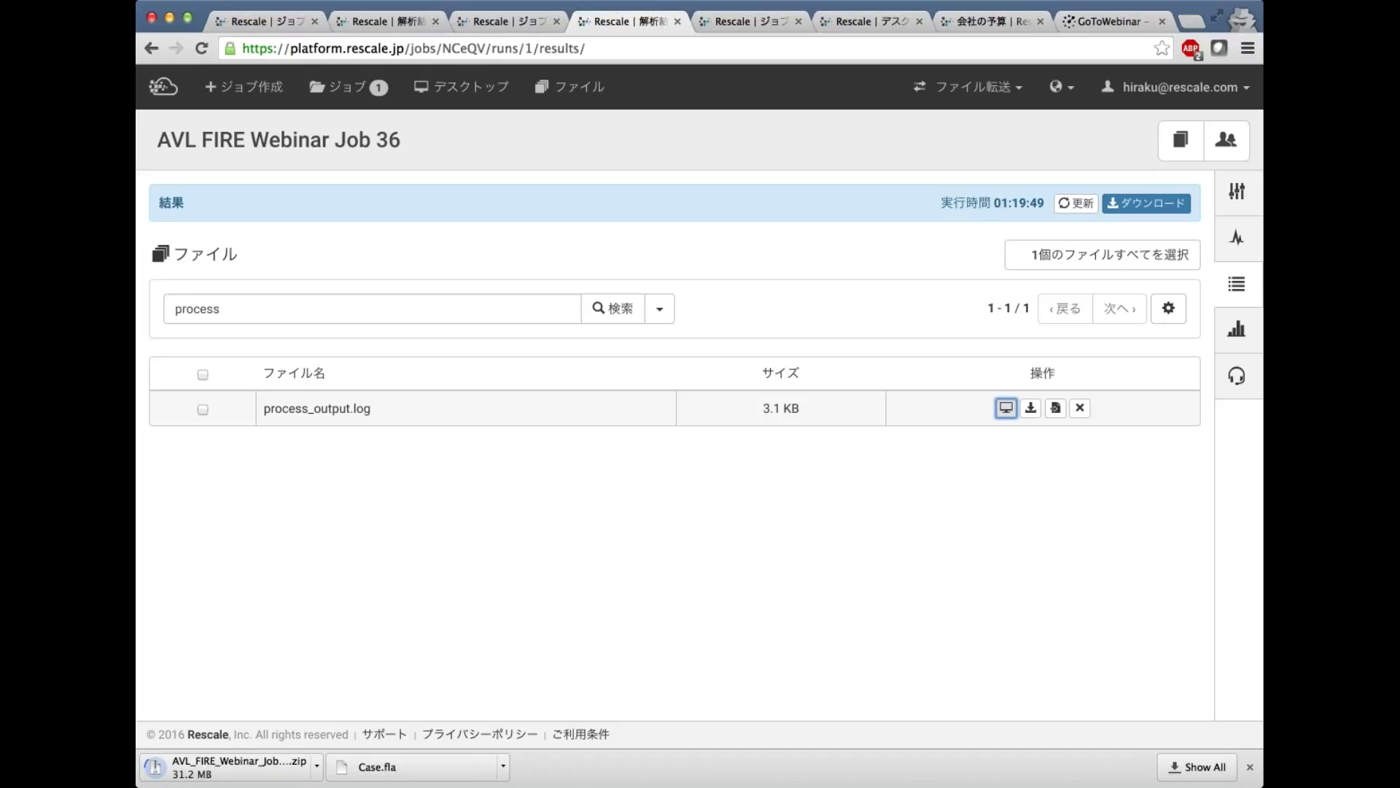
- Open the dialog for sharing the job with Rescale Support and close it without sharing
{"action": "left_click", "coordinate": [1237, 376]}
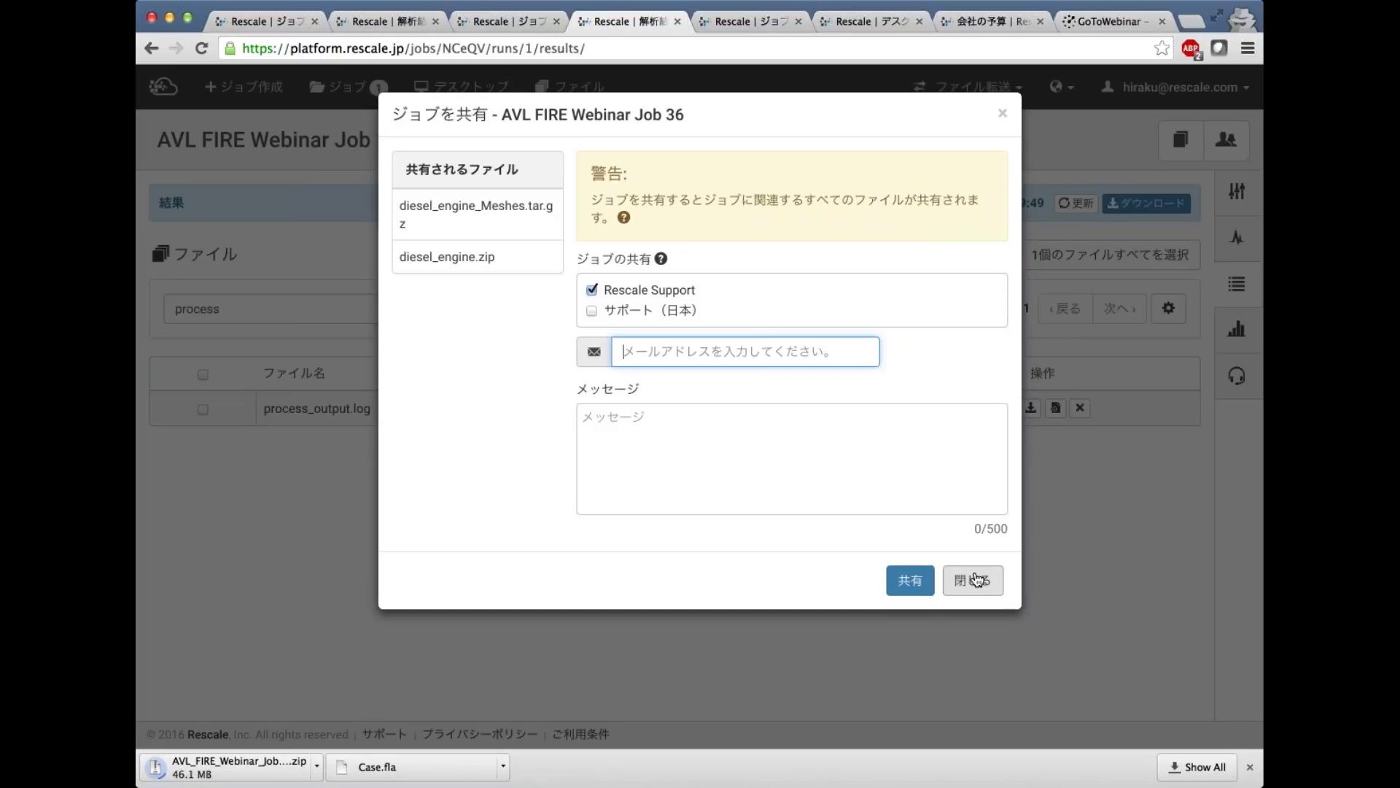
{"action": "left_click", "coordinate": [976, 580]}
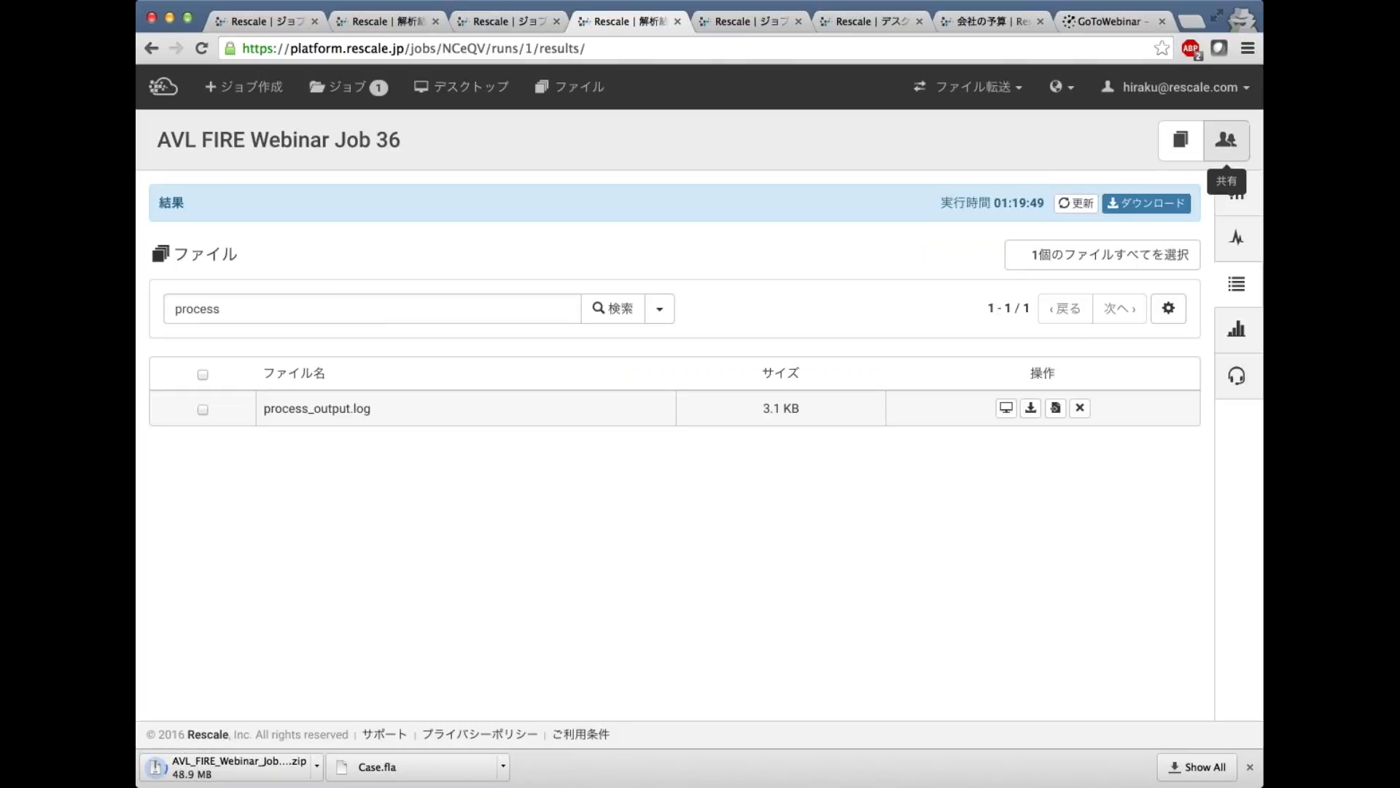
- Start a new job from the job list and switch its job type to 実験計画法, followed by 最適化
{"action": "left_click", "coordinate": [347, 87]}
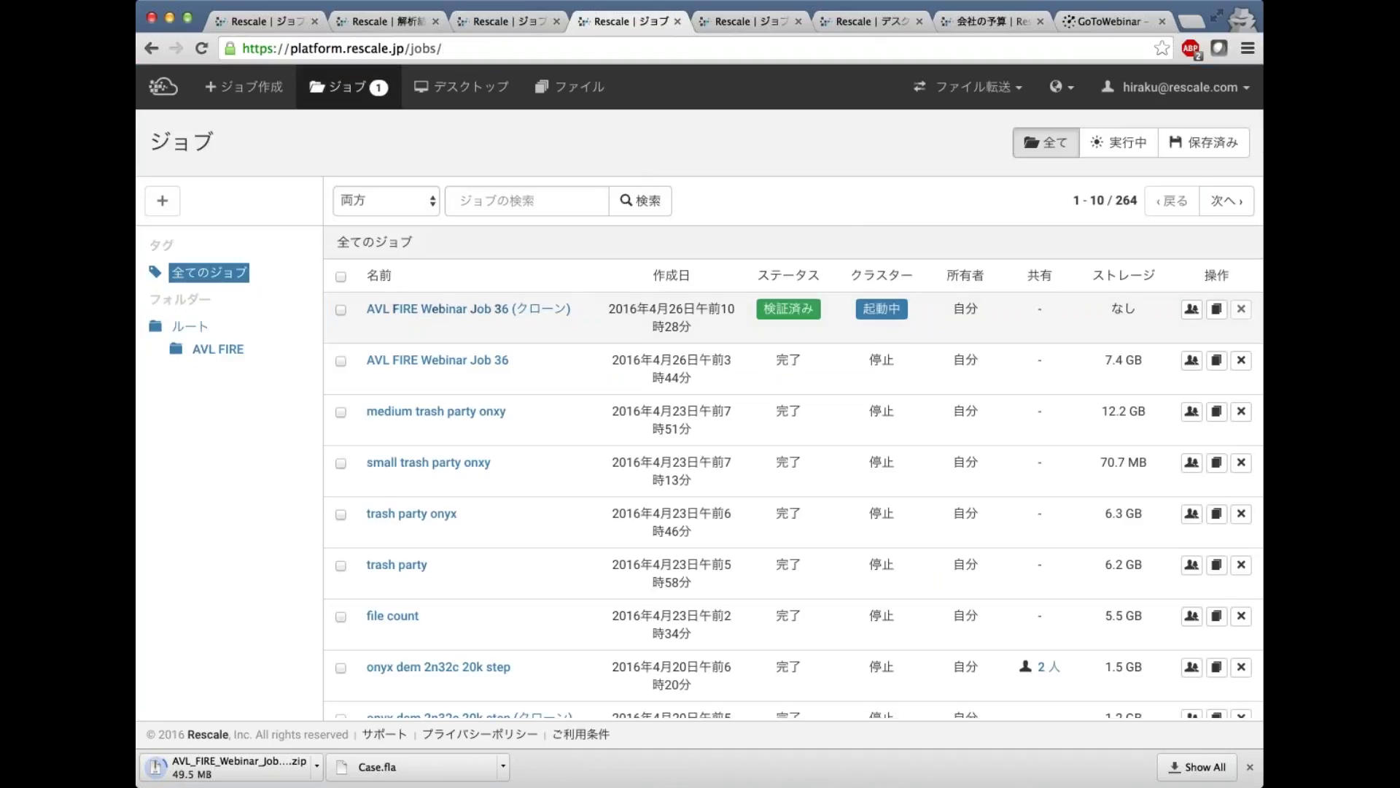
{"action": "left_click", "coordinate": [204, 349]}
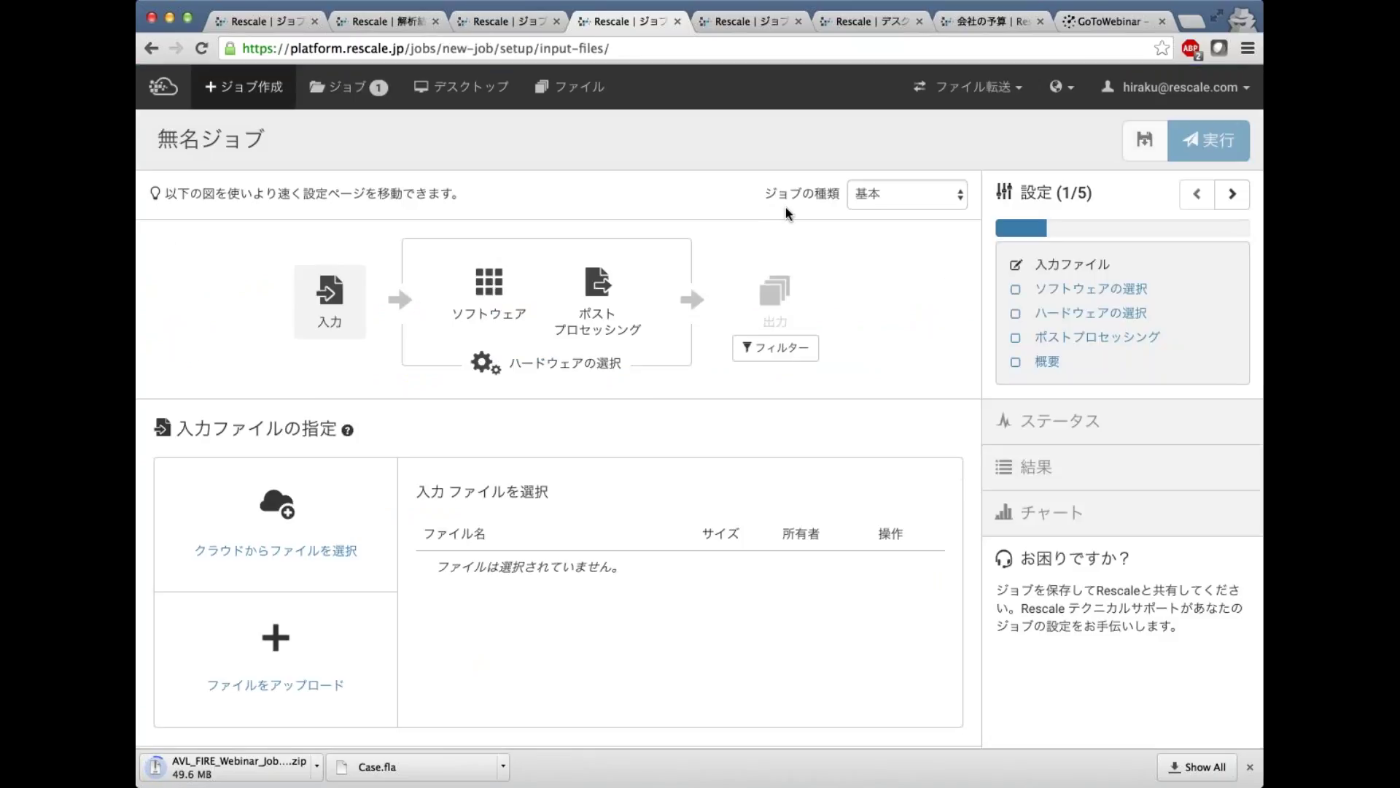
{"action": "left_click", "coordinate": [934, 197]}
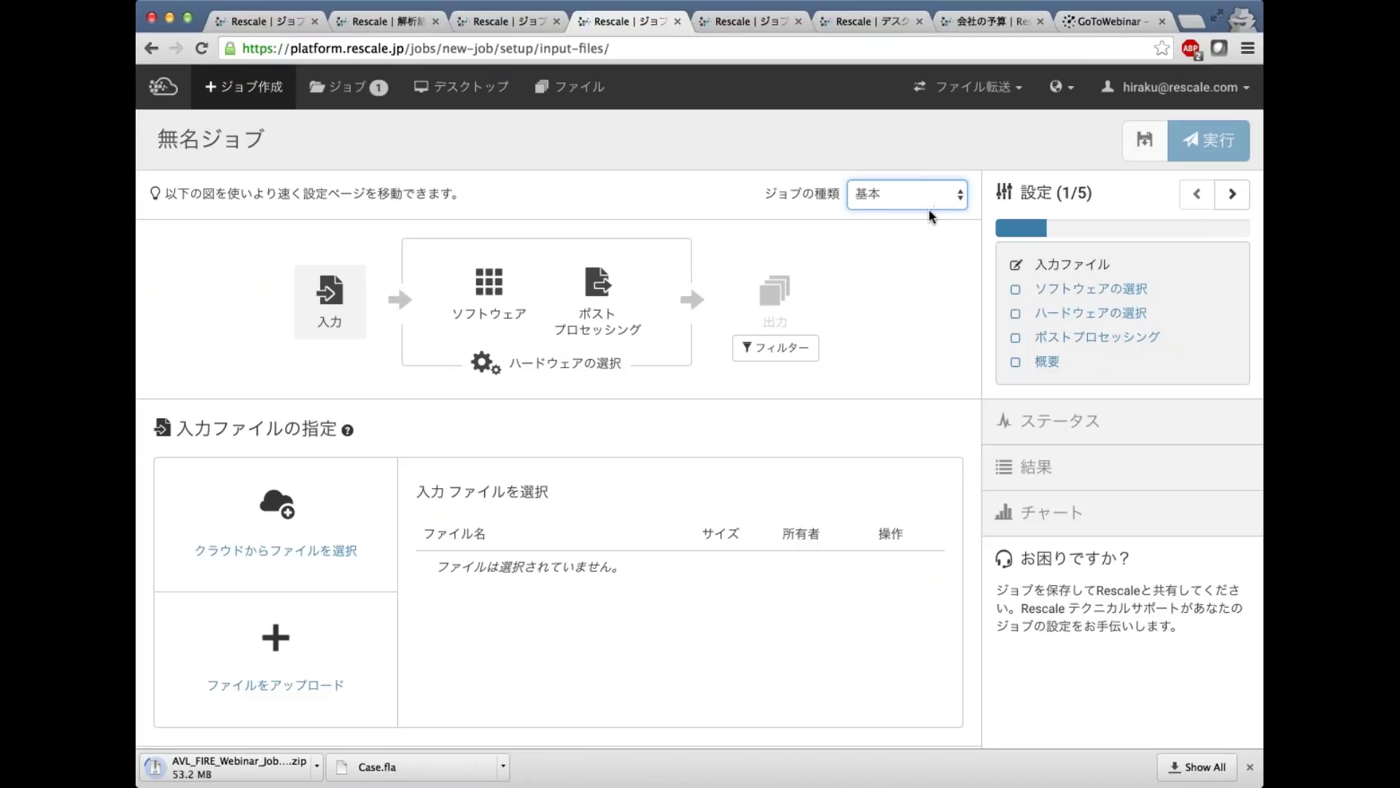
{"action": "key", "text": "Down"}
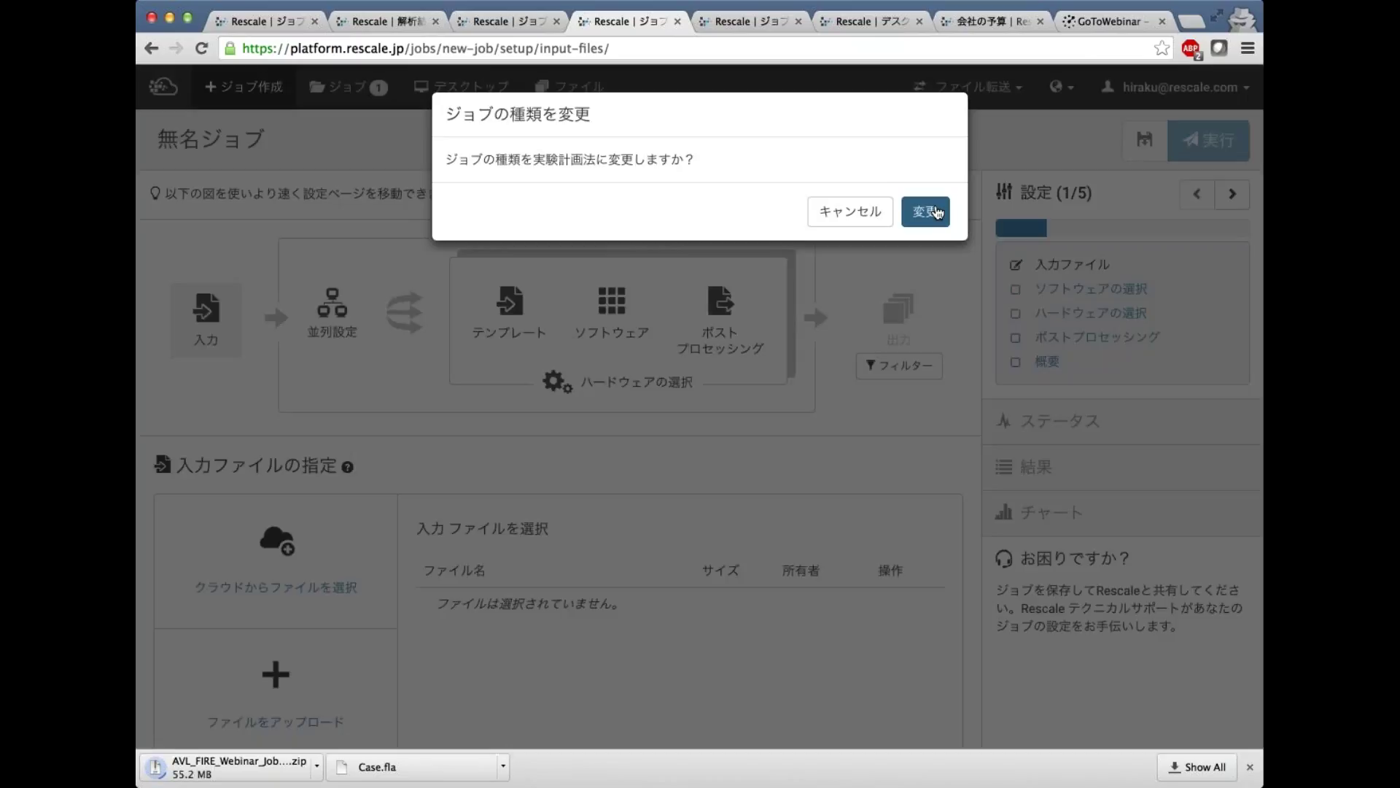
{"action": "left_click", "coordinate": [932, 210]}
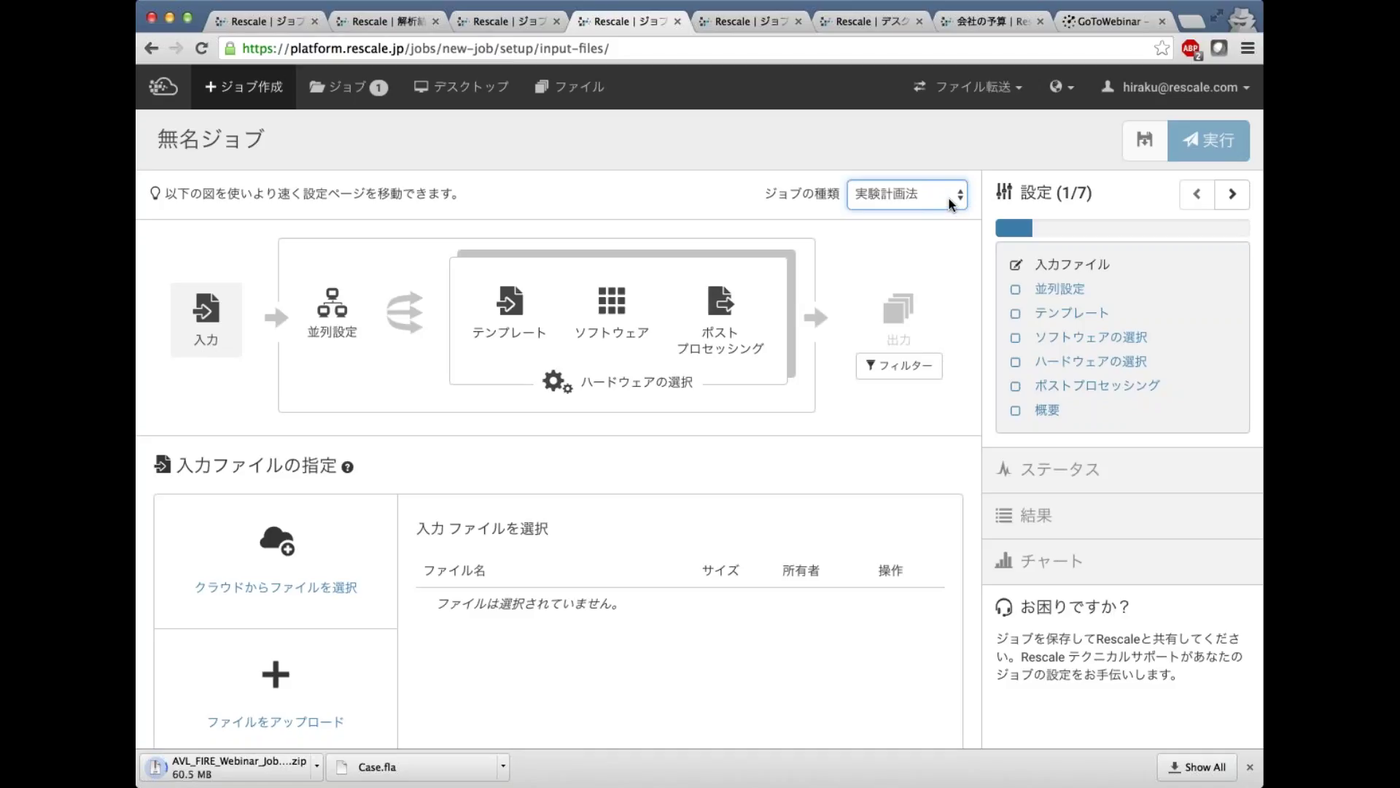
{"action": "key", "text": "Down"}
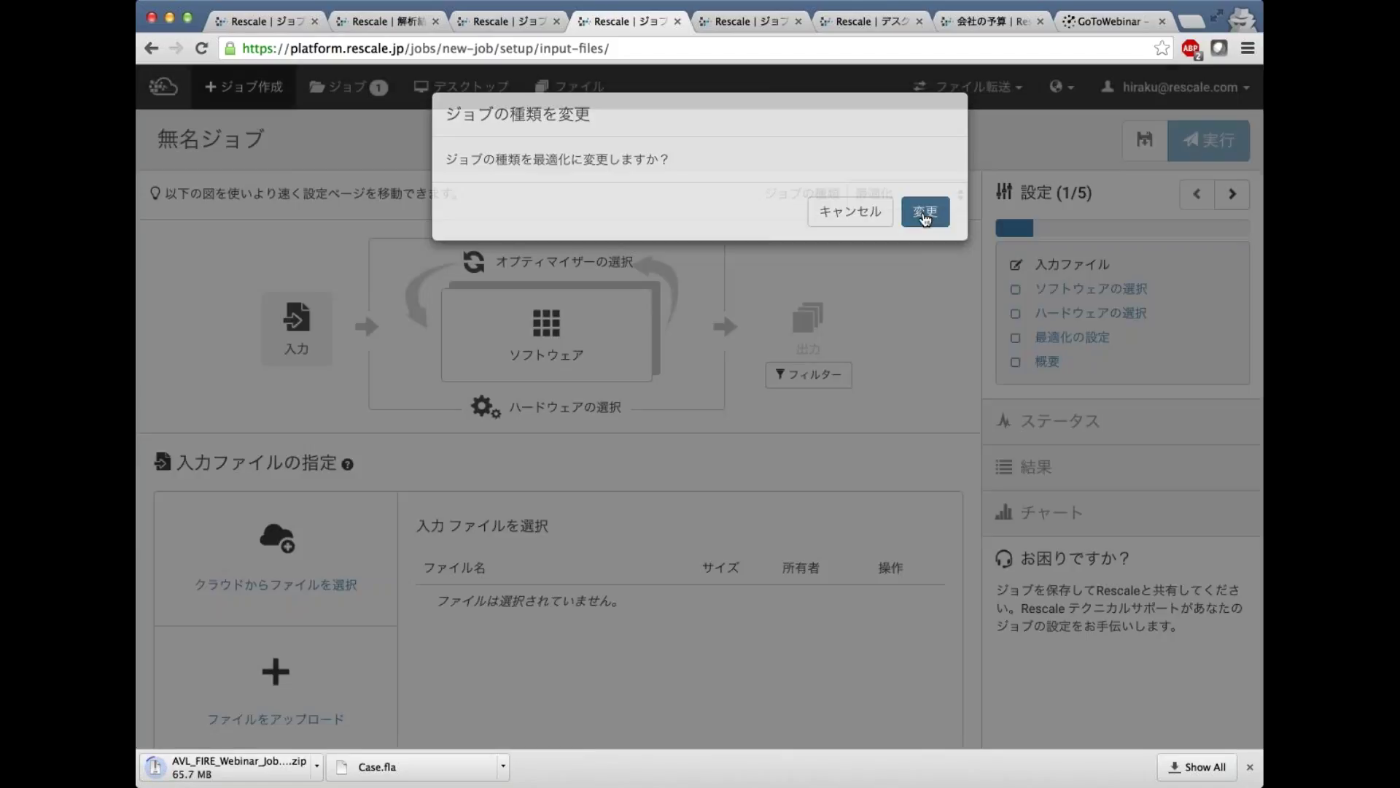
{"action": "left_click", "coordinate": [924, 213]}
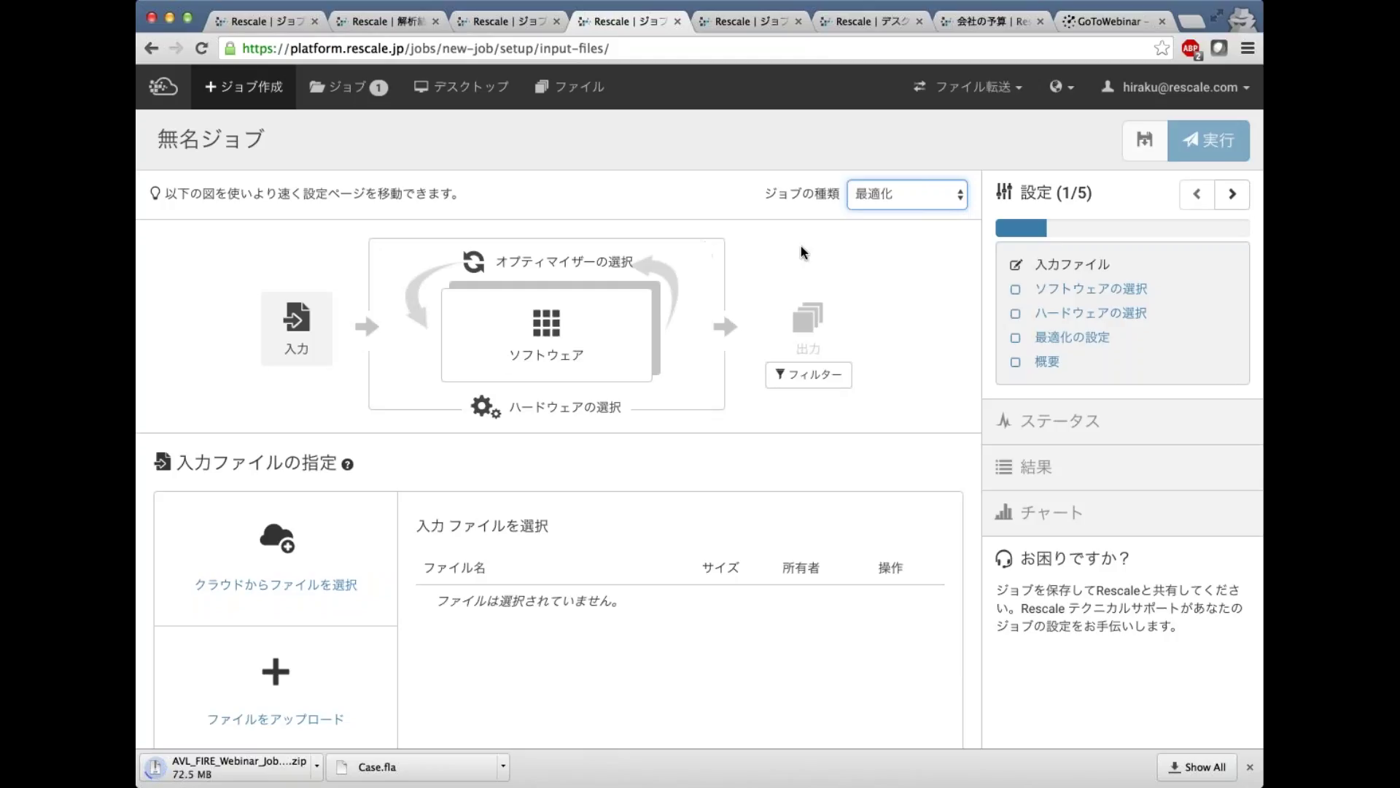
- Open the company administration dashboard, dismiss the downloads bar, and look through the core, hardware, software and storage usage charts
{"action": "left_click", "coordinate": [1189, 87]}
{"action": "left_click", "coordinate": [1050, 175]}
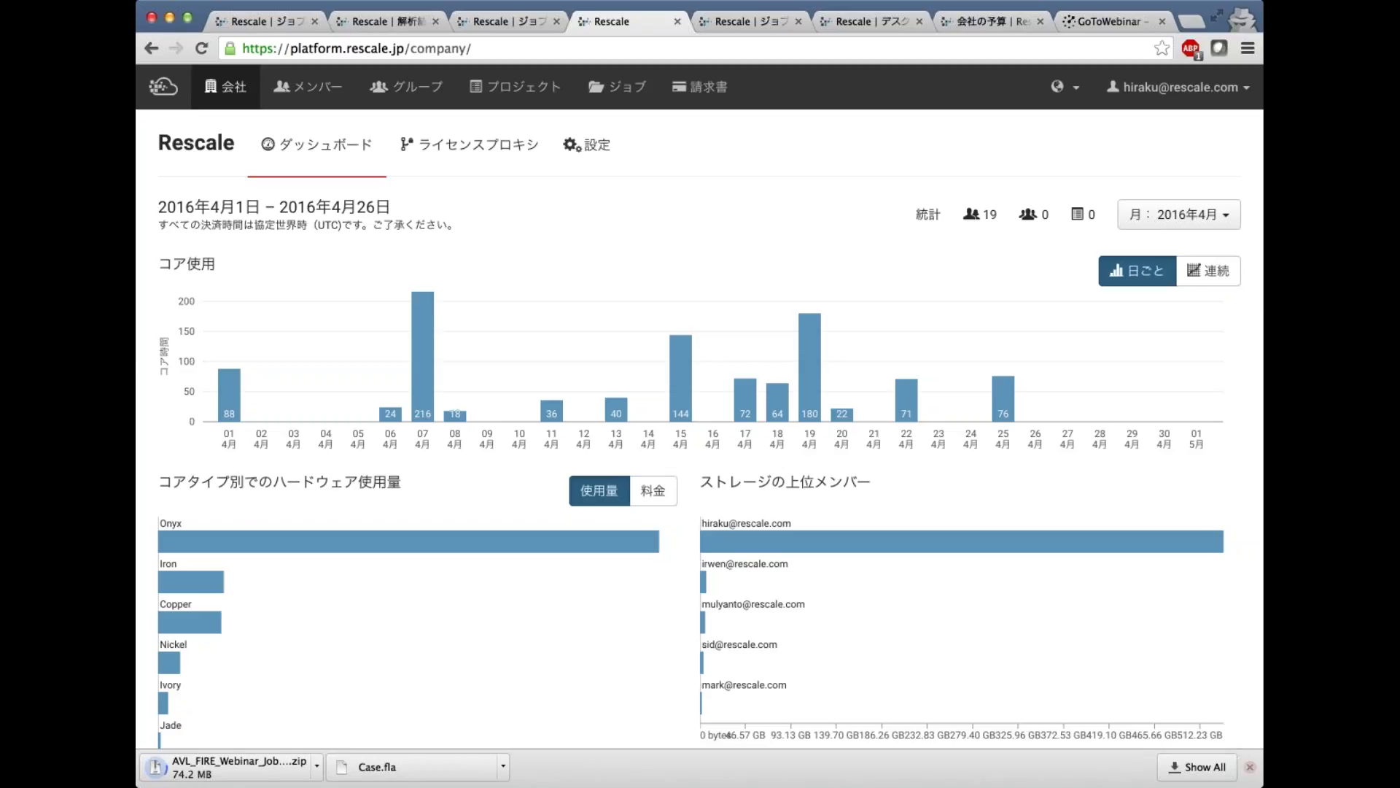
{"action": "left_click", "coordinate": [1251, 768]}
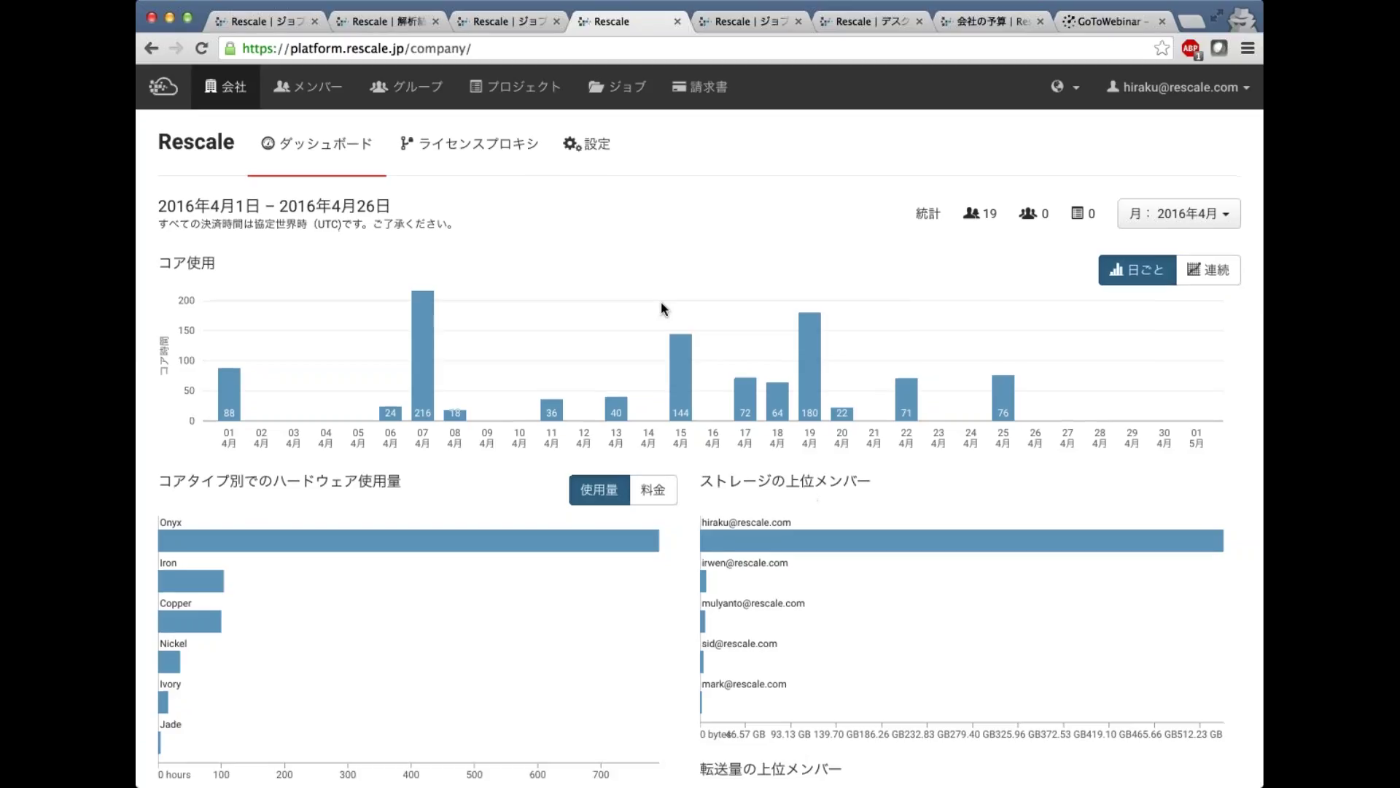
{"action": "scroll", "coordinate": [660, 301], "scroll_direction": "down", "scroll_amount": 2}
{"action": "scroll", "coordinate": [661, 302], "scroll_direction": "down", "scroll_amount": 5}
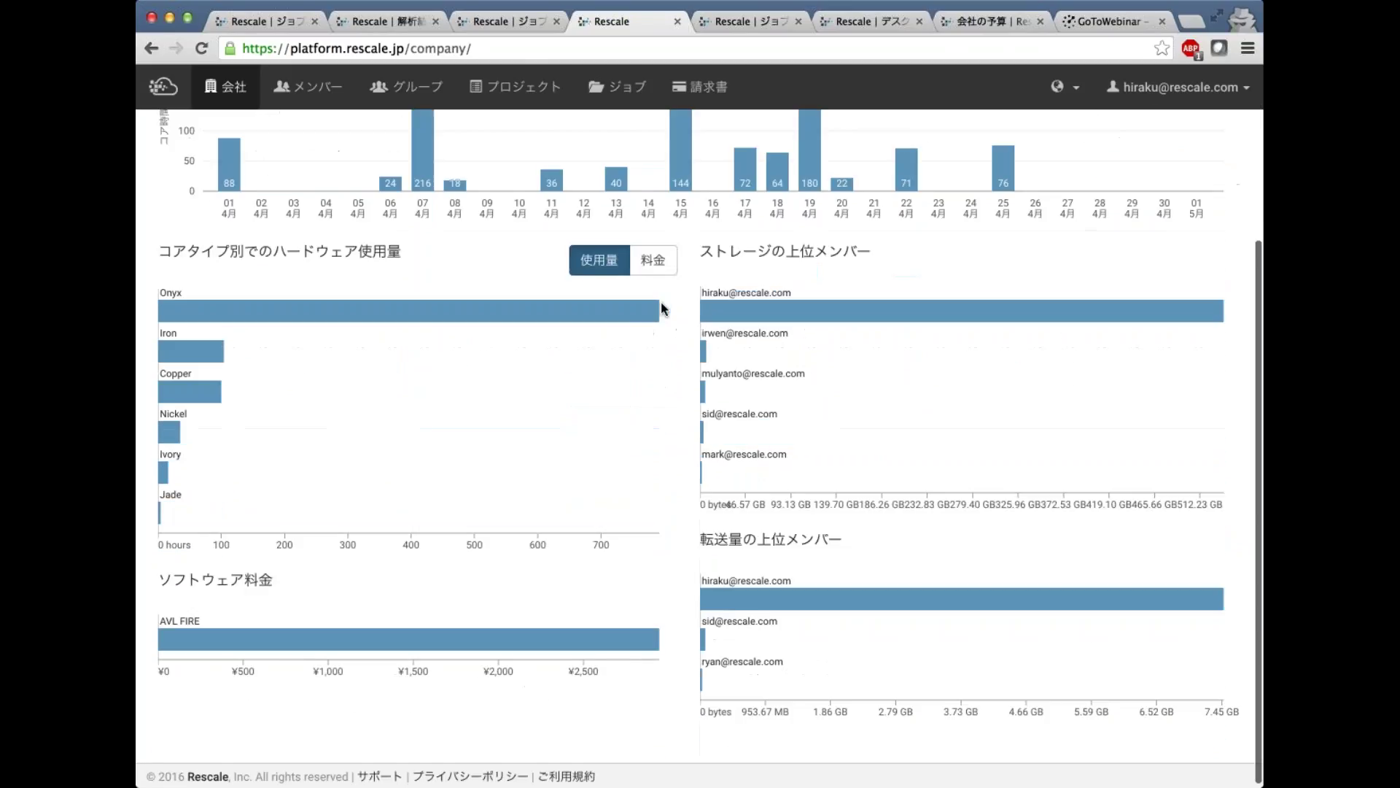
{"action": "scroll", "coordinate": [661, 301], "scroll_direction": "up", "scroll_amount": 3}
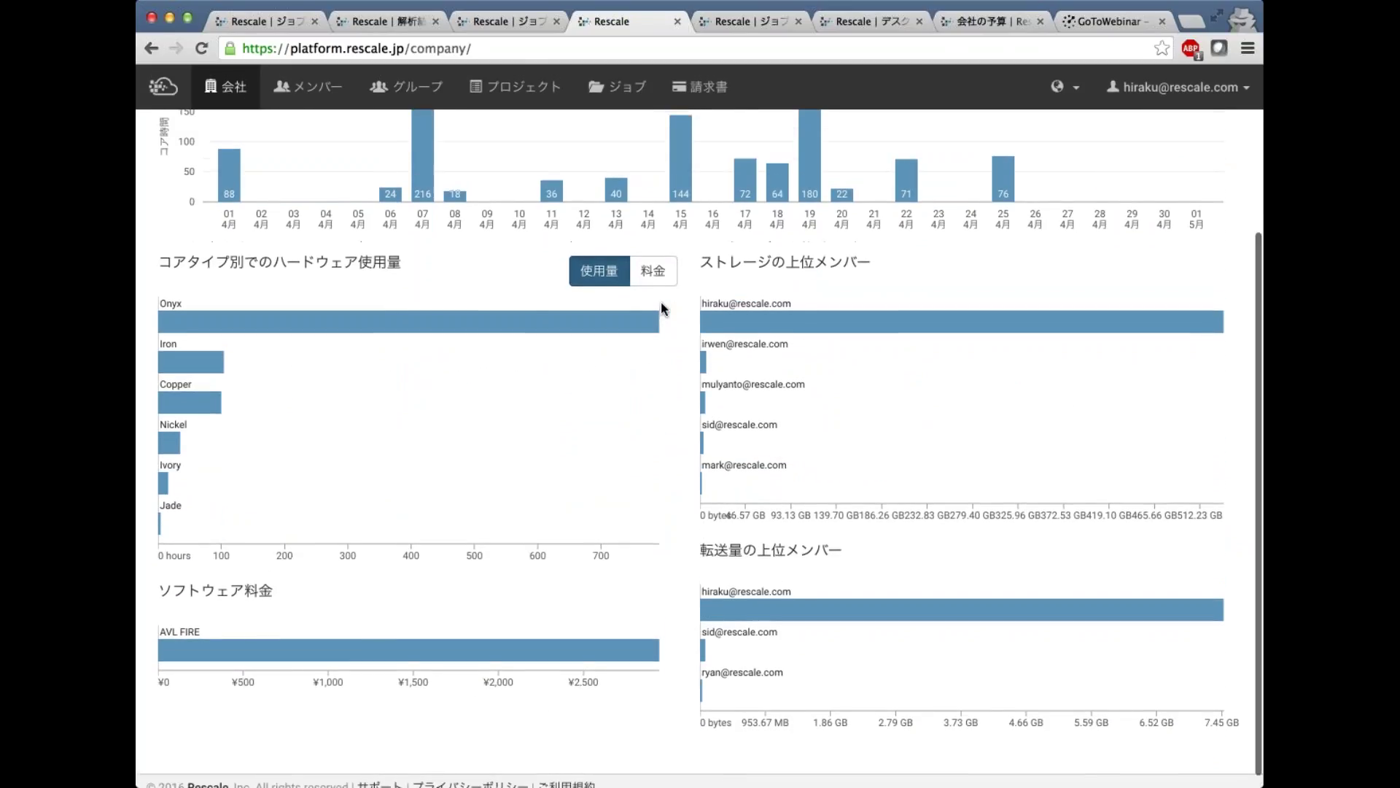
{"action": "scroll", "coordinate": [661, 302], "scroll_direction": "up", "scroll_amount": 3}
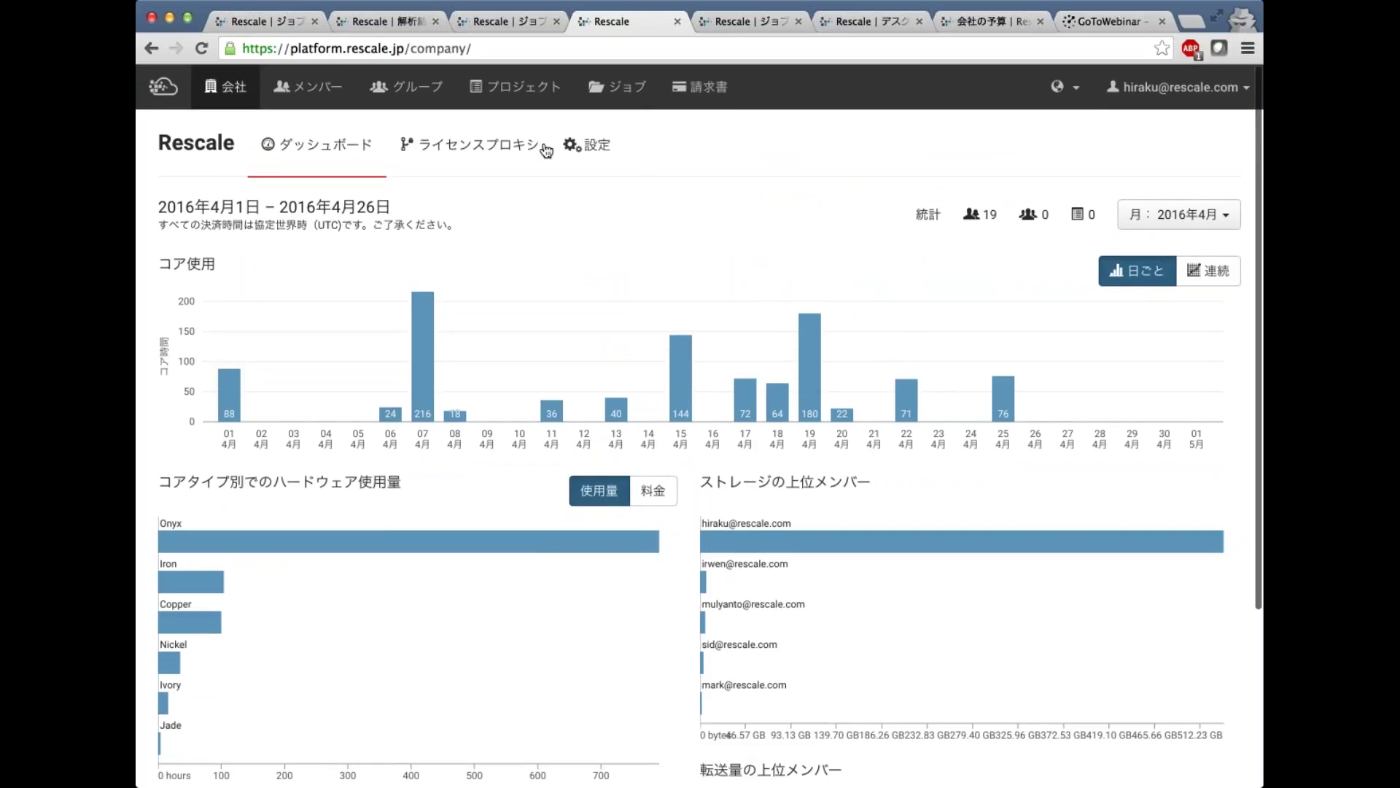
- Open the company's license proxy configuration and review its SSH tunnel, public key and access rule options
{"action": "left_click", "coordinate": [495, 146]}
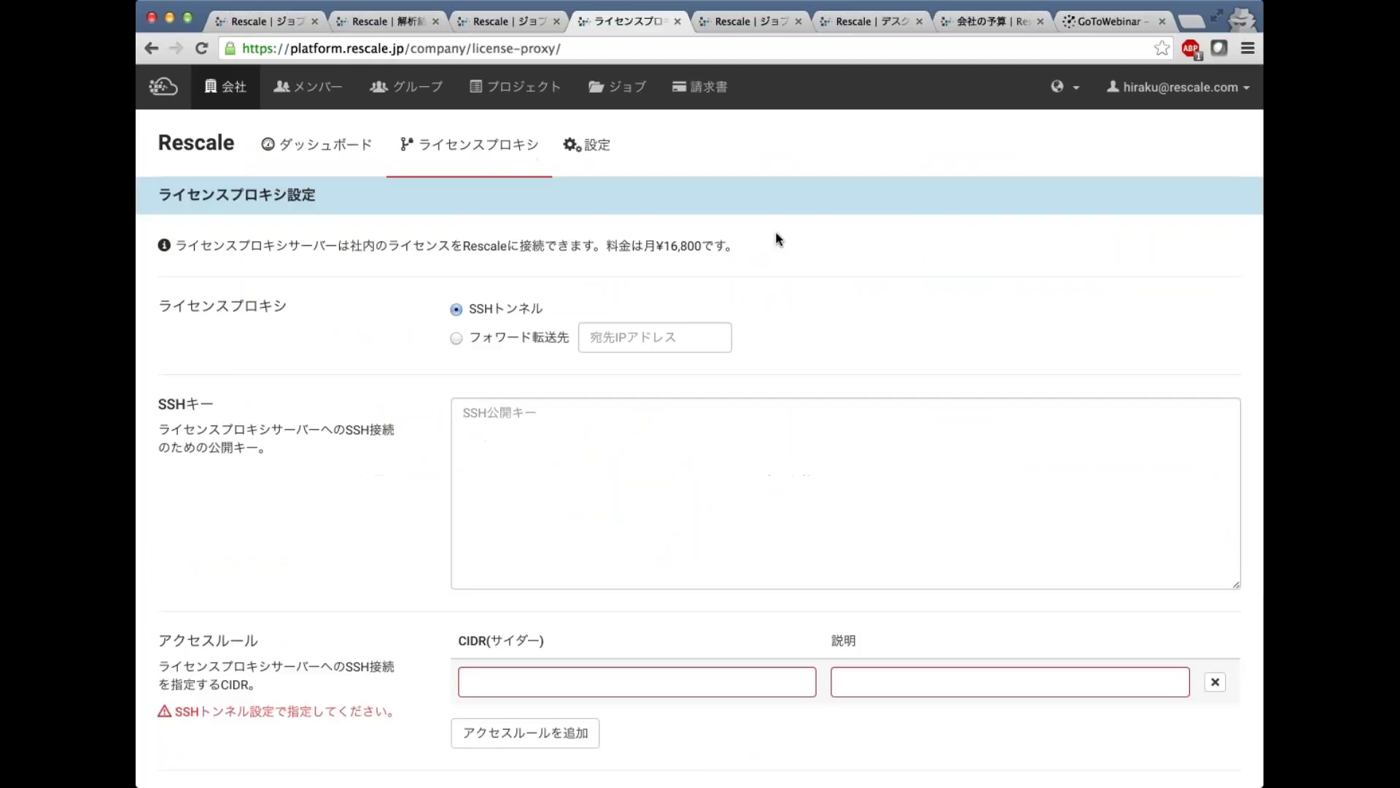
{"action": "scroll", "coordinate": [778, 238], "scroll_direction": "down", "scroll_amount": 1}
{"action": "scroll", "coordinate": [778, 237], "scroll_direction": "up", "scroll_amount": 1}
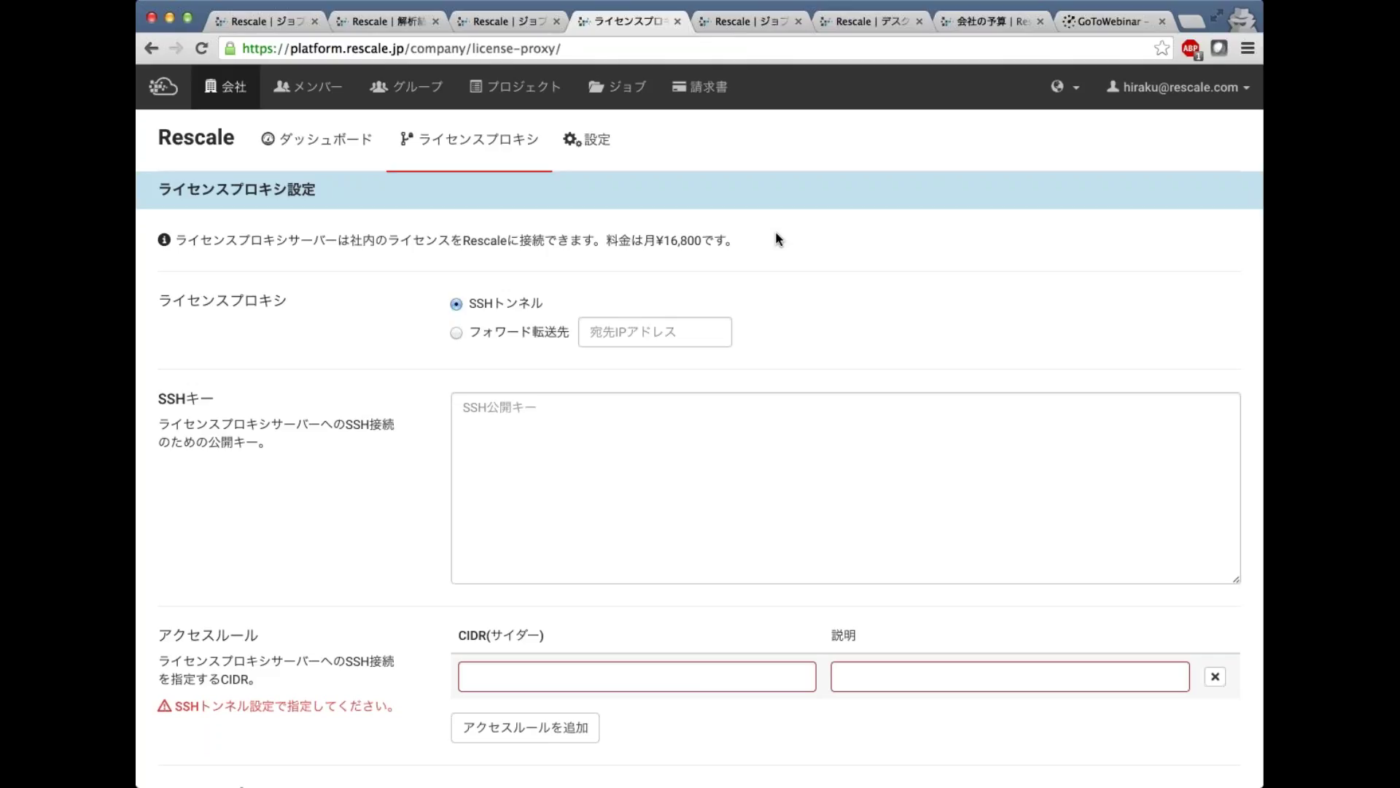
{"action": "scroll", "coordinate": [776, 232], "scroll_direction": "up", "scroll_amount": 1}
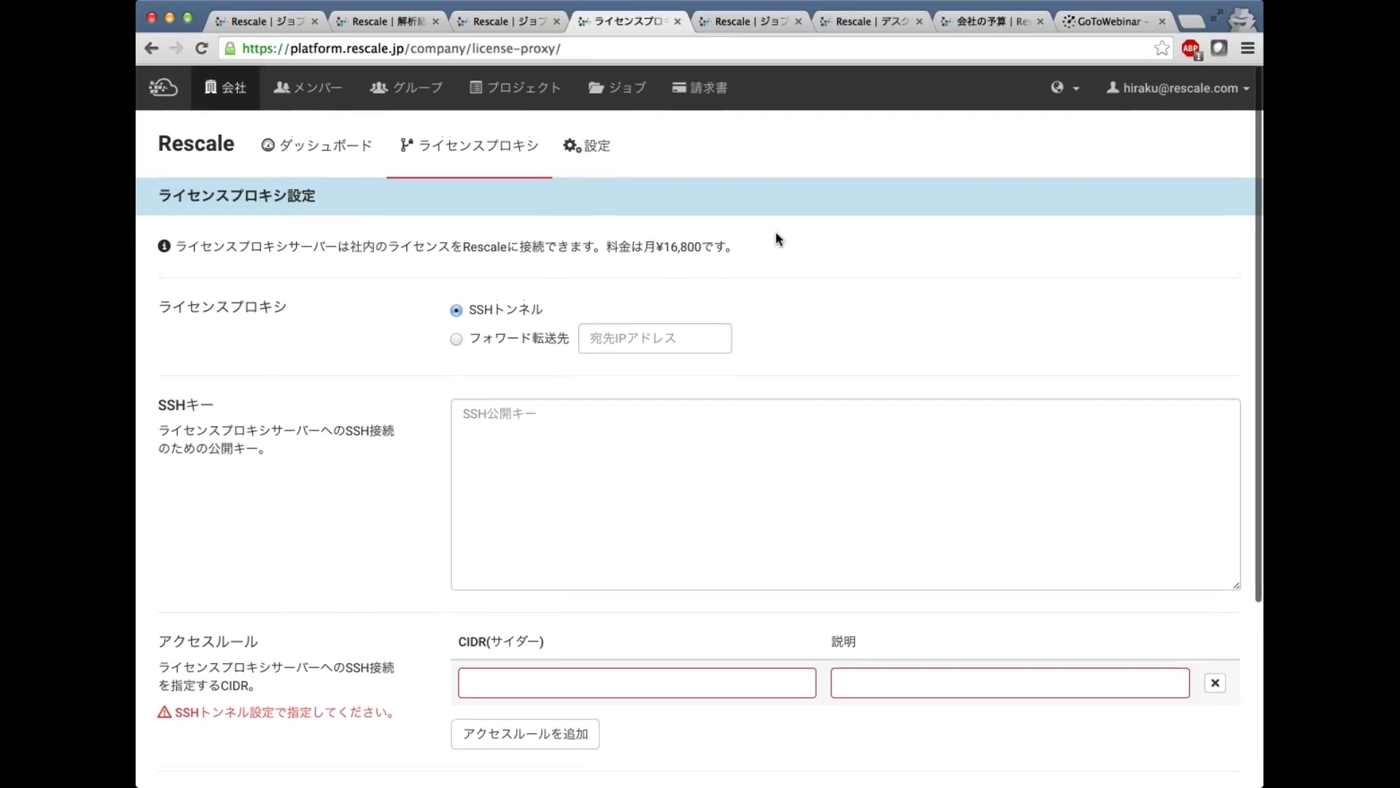
- Open the company settings and view the budget page and the activity log
{"action": "left_click", "coordinate": [591, 155]}
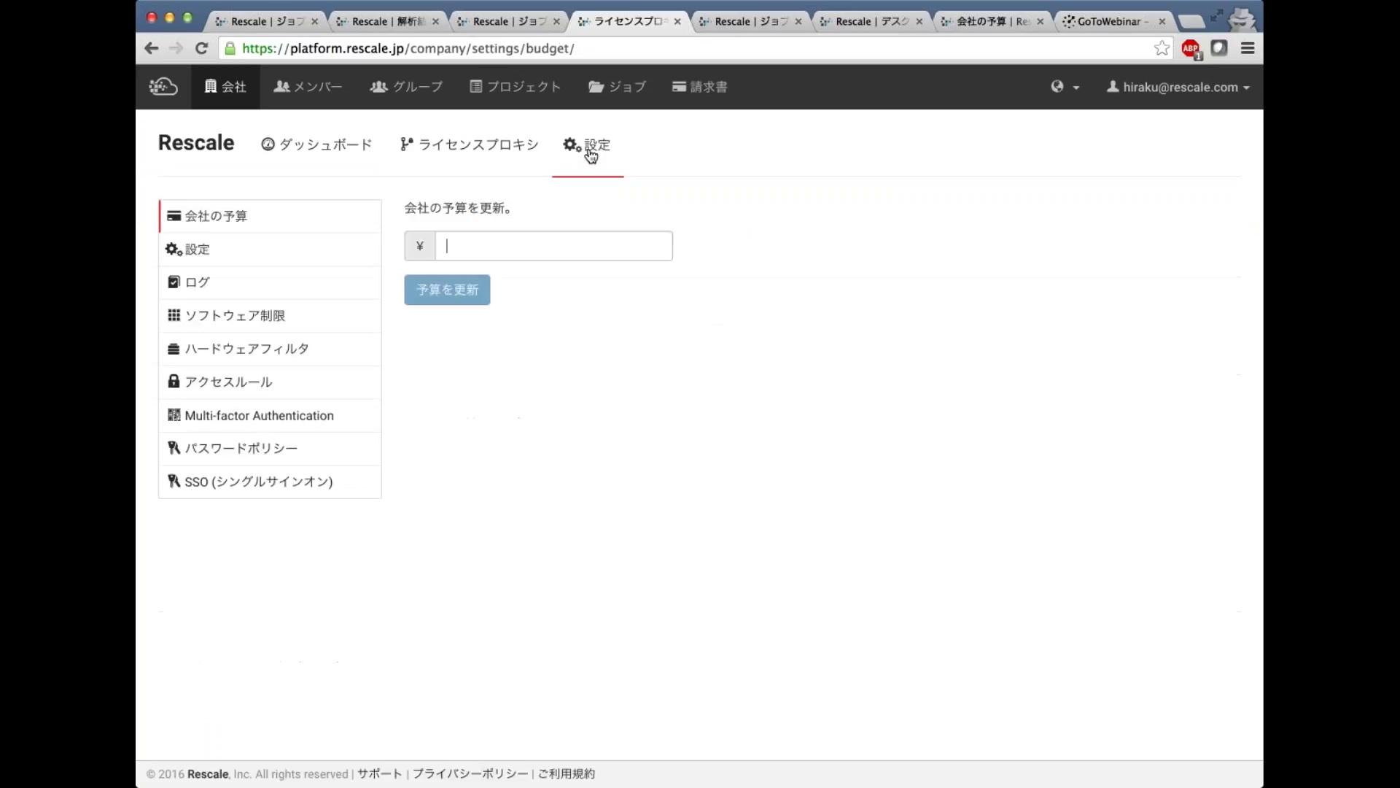
{"action": "left_click", "coordinate": [300, 246]}
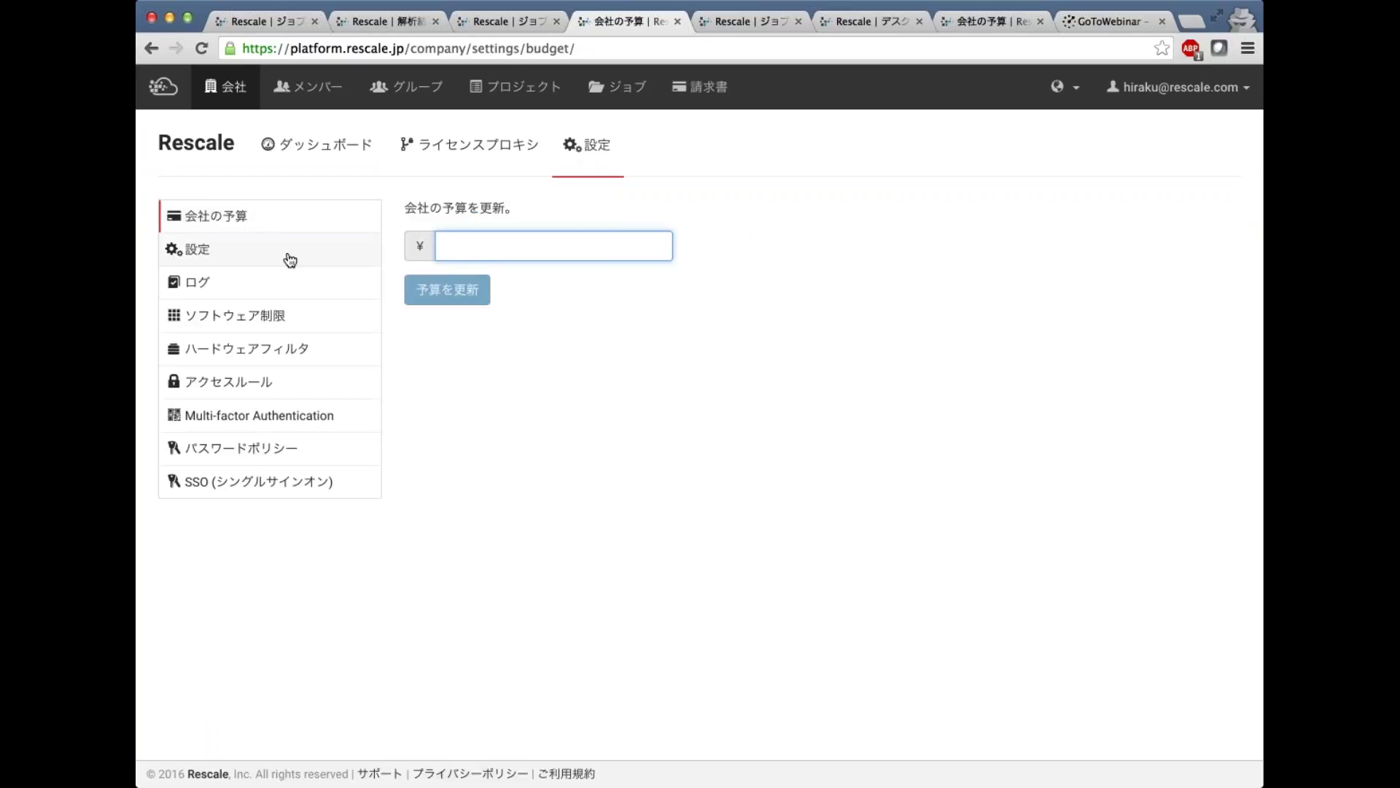
{"action": "left_click", "coordinate": [286, 283]}
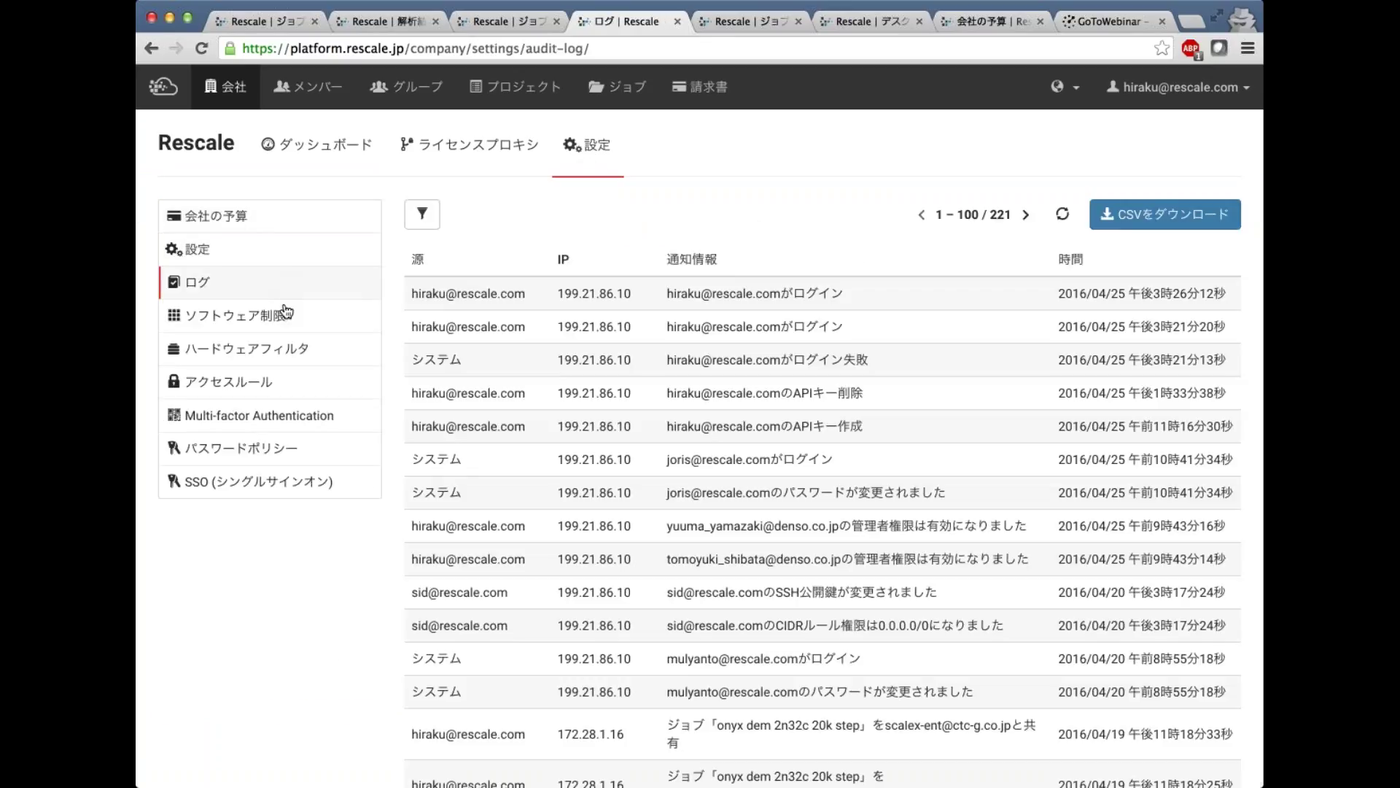
- In the company's software restrictions, filter the list for "avl", add AVL FIRE, and limit it to specific versions
{"action": "left_click", "coordinate": [283, 316]}
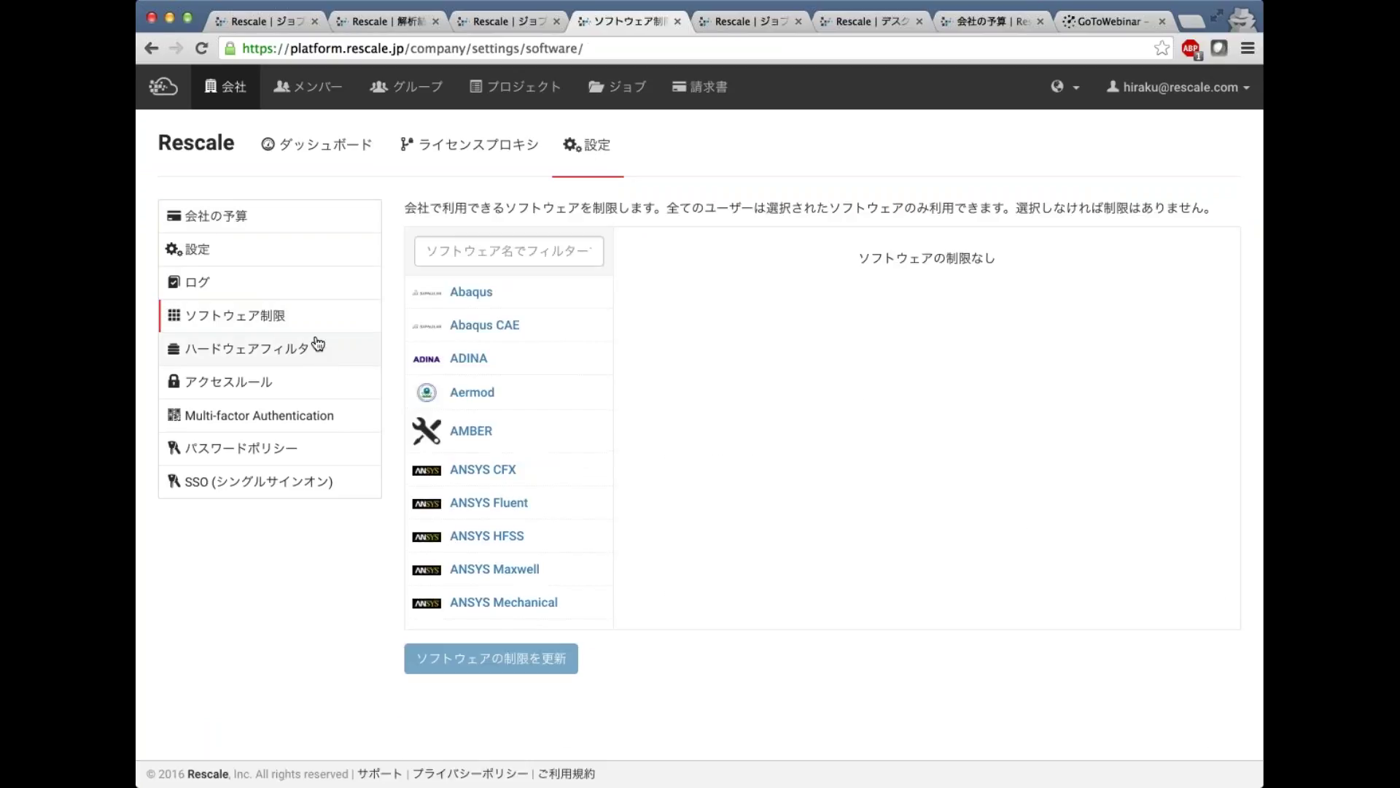
{"action": "left_click", "coordinate": [502, 249]}
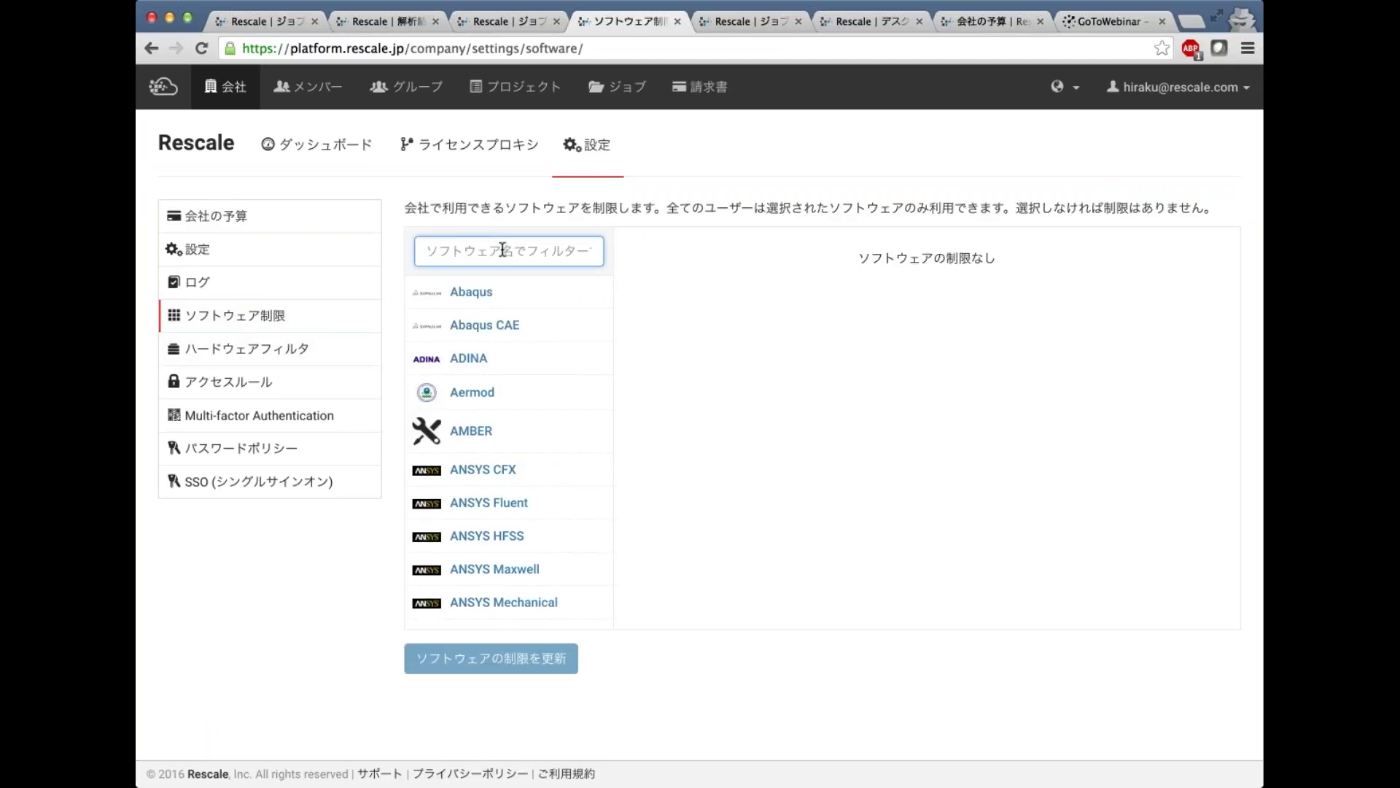
{"action": "type", "text": "avl"}
{"action": "left_click", "coordinate": [521, 307]}
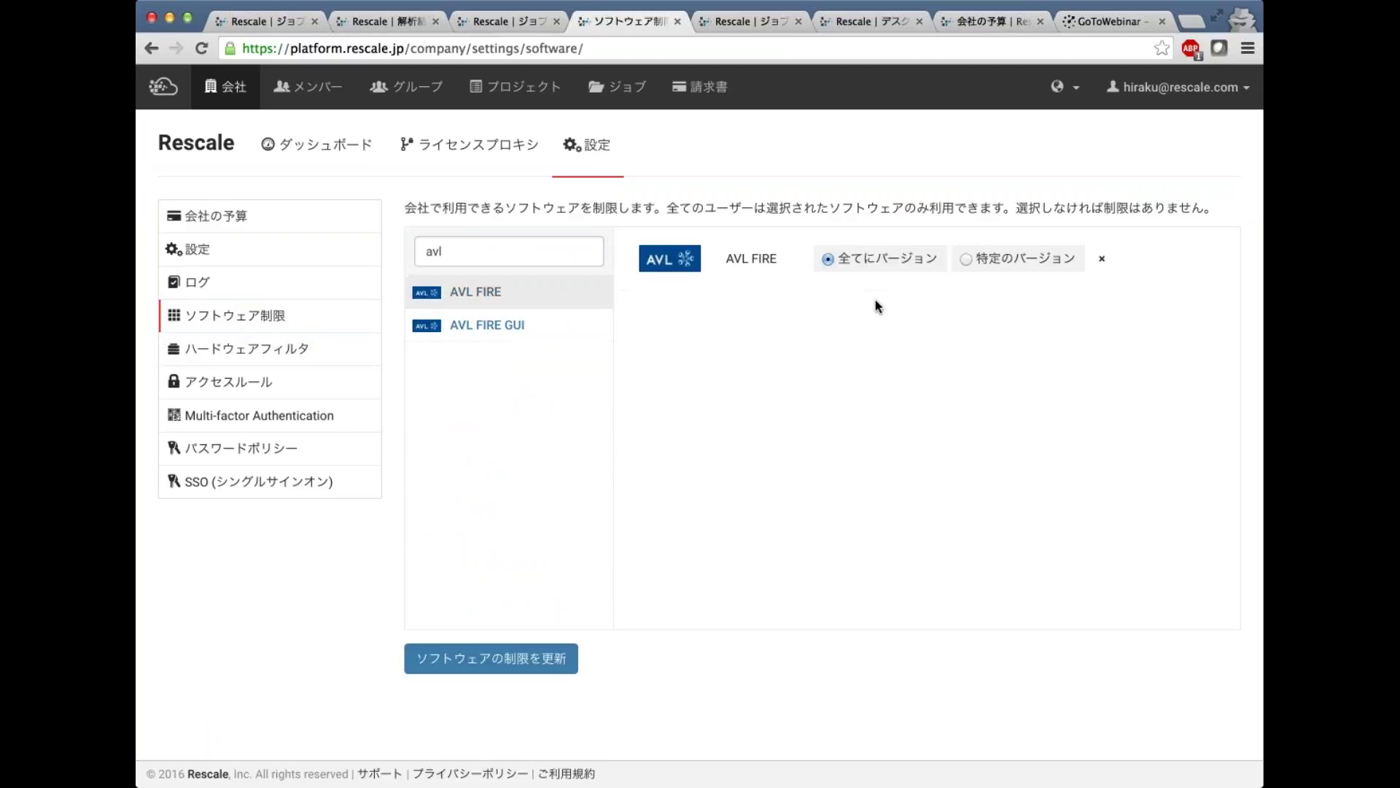
{"action": "left_click", "coordinate": [987, 262]}
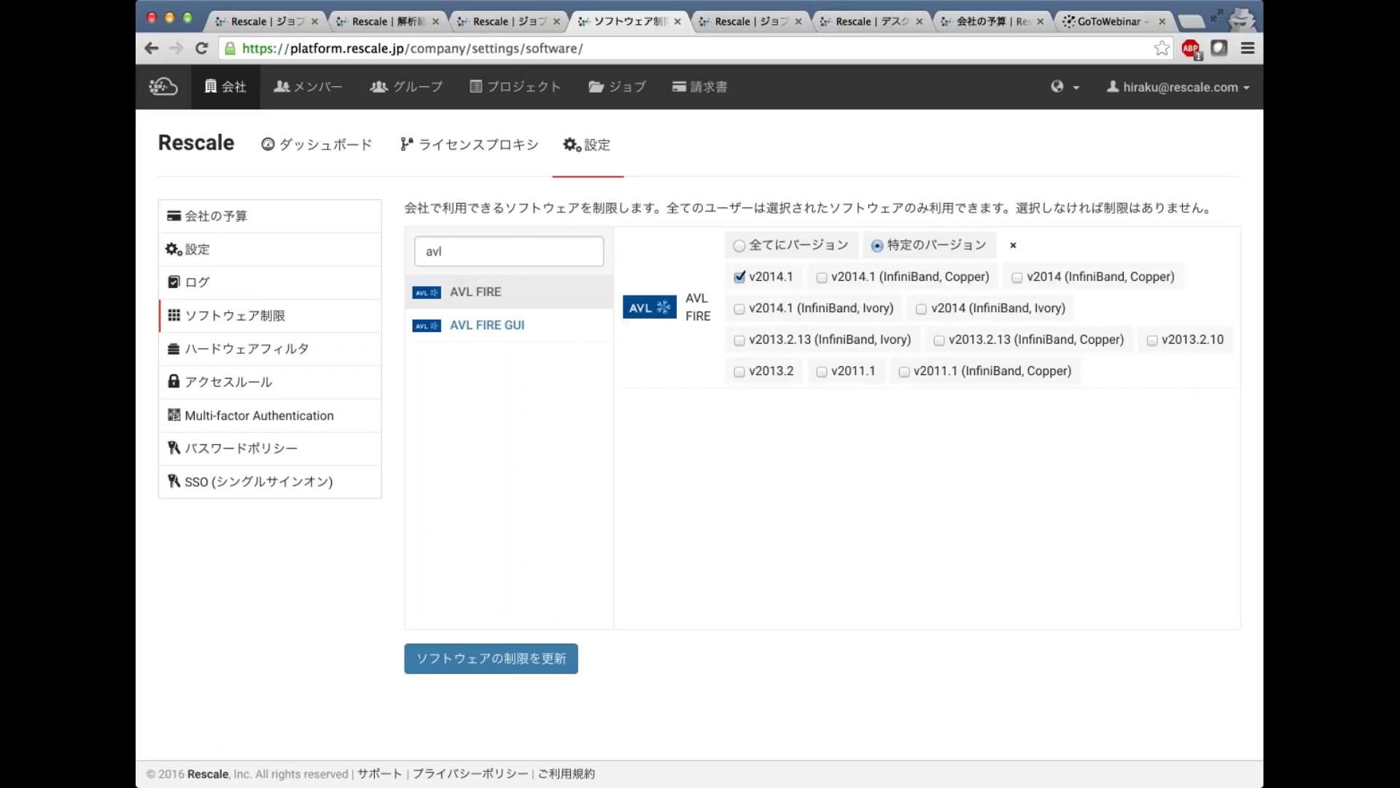
- Look through the company settings for hardware filters, access rules, multi-factor authentication, password policy and SSO
{"action": "left_click", "coordinate": [281, 353]}
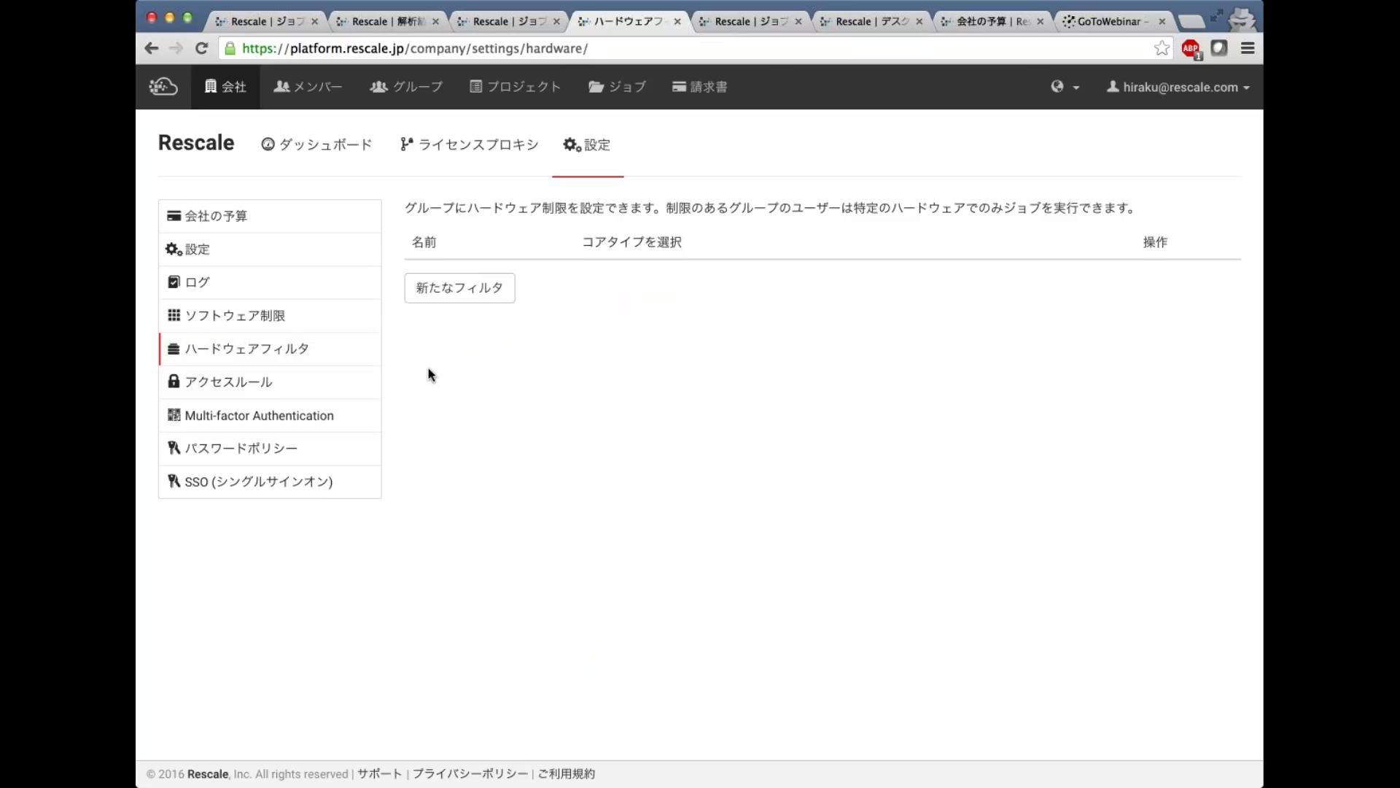
{"action": "left_click", "coordinate": [299, 387]}
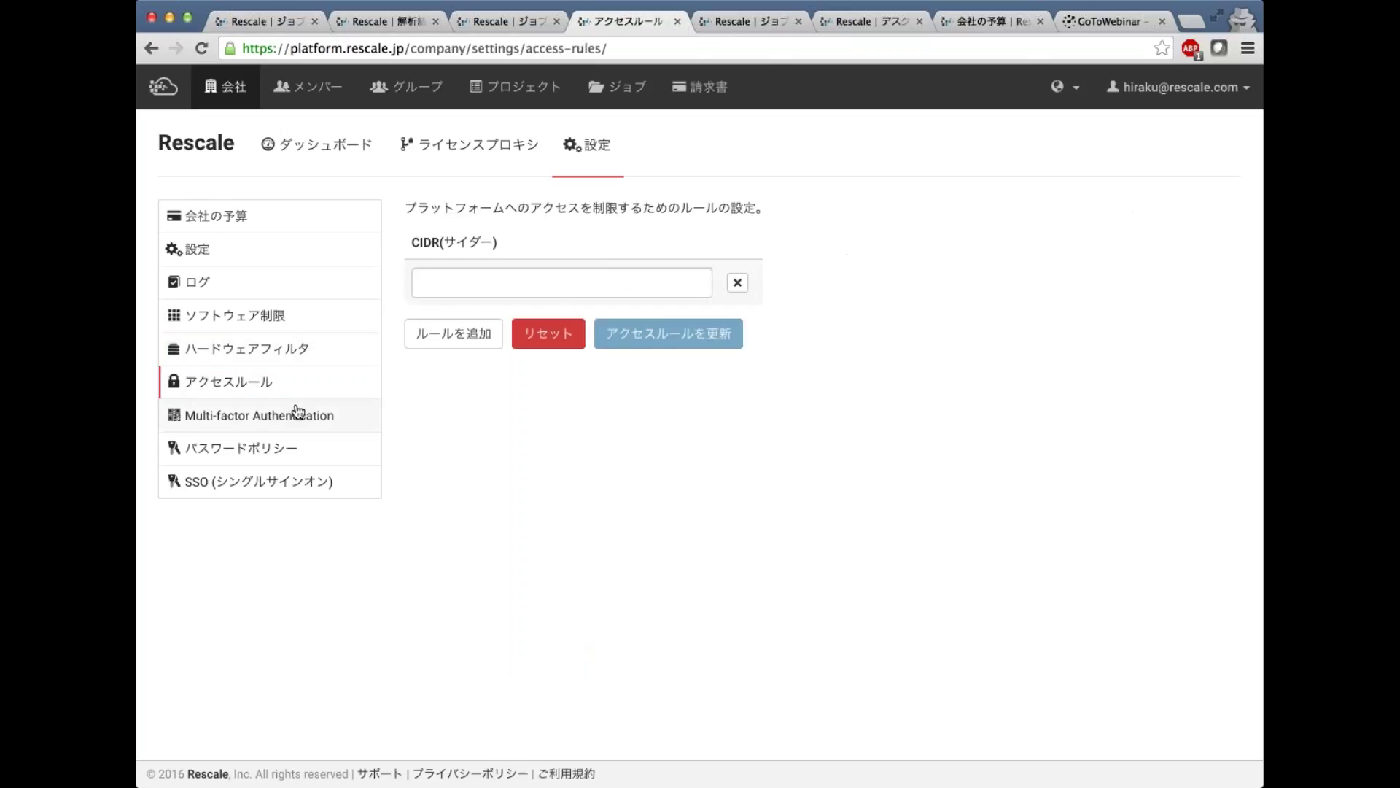
{"action": "left_click", "coordinate": [297, 412]}
{"action": "left_click", "coordinate": [297, 452]}
{"action": "left_click", "coordinate": [302, 485]}
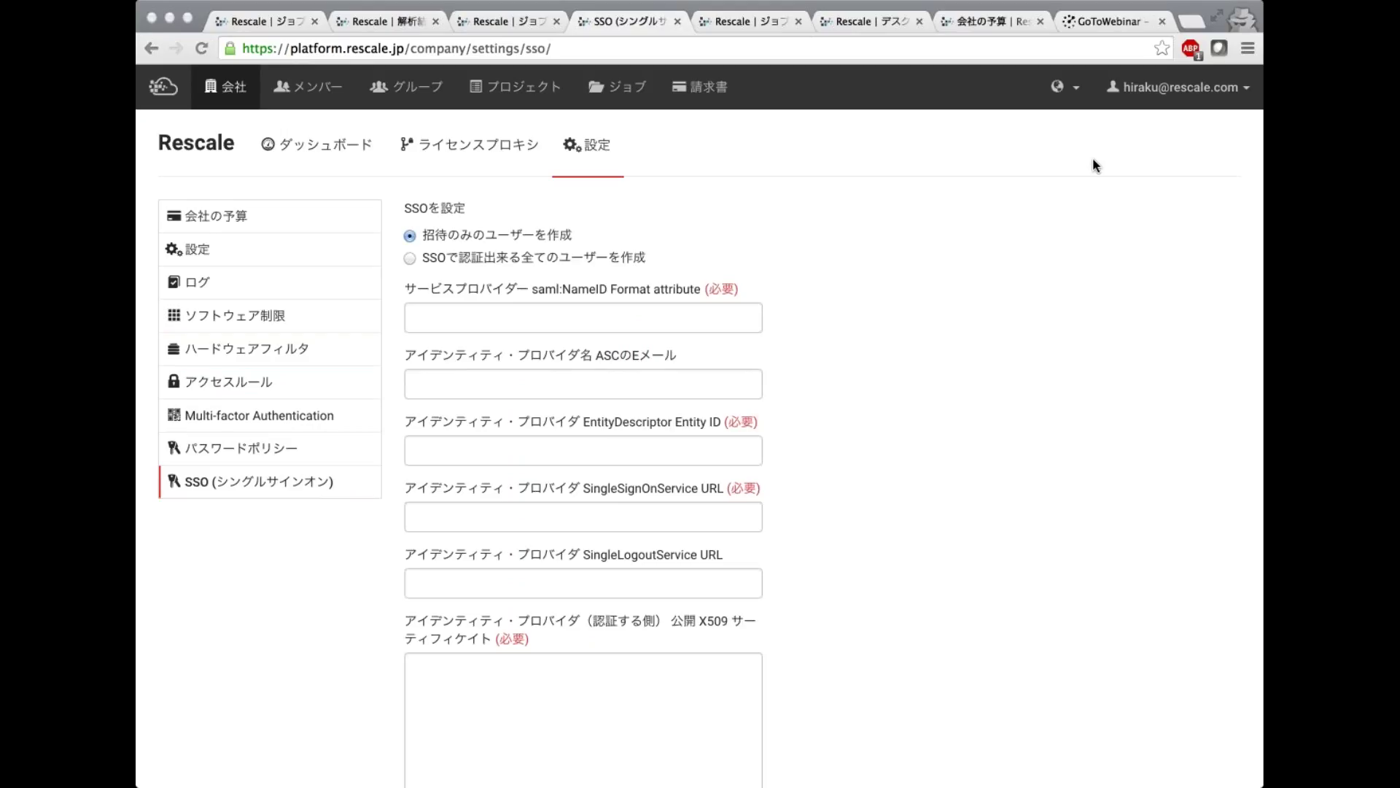
- Switch to the AVLFIRE_web2016.pdf presentation and advance to page 9 on the optimal hardware for analysis
{"action": "key", "text": "super+Tab"}
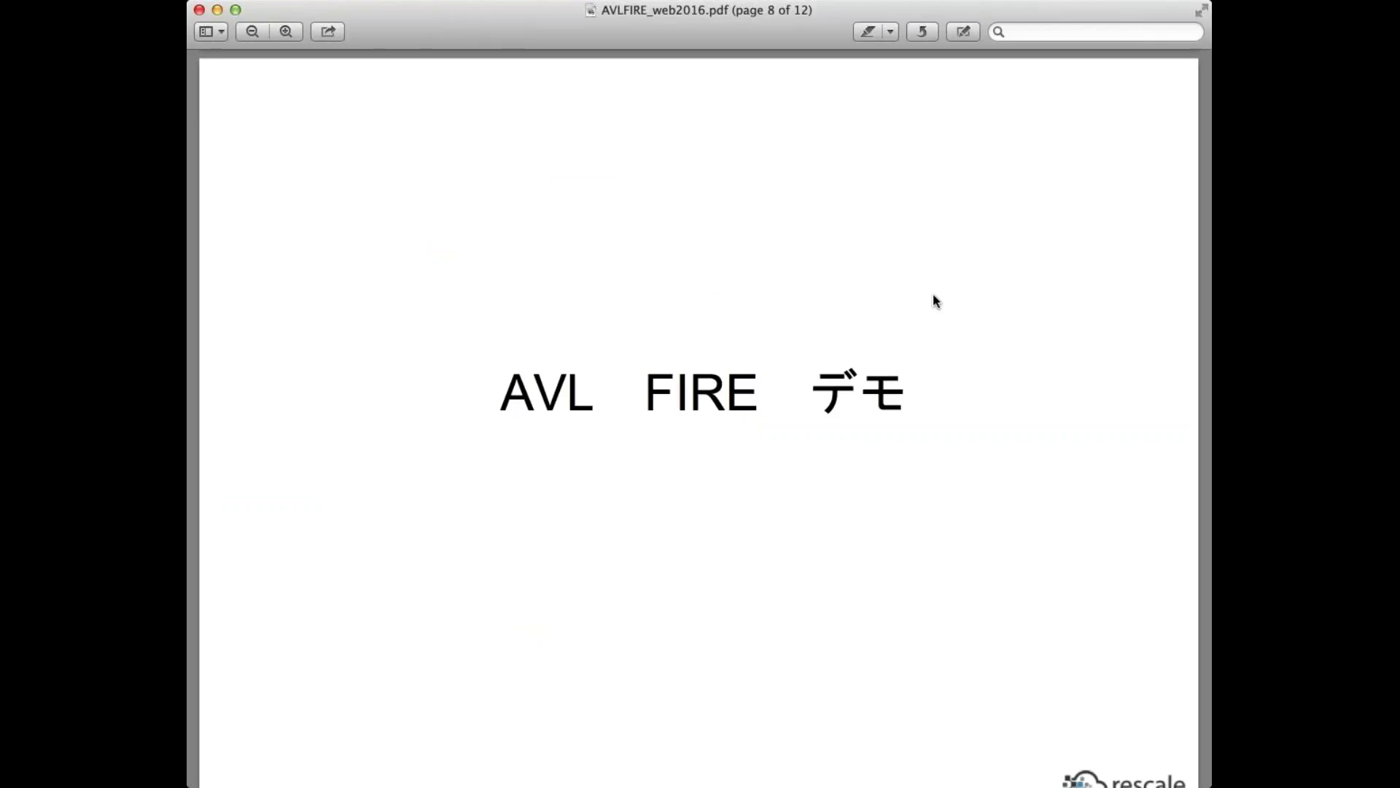
{"action": "key", "text": "Right"}
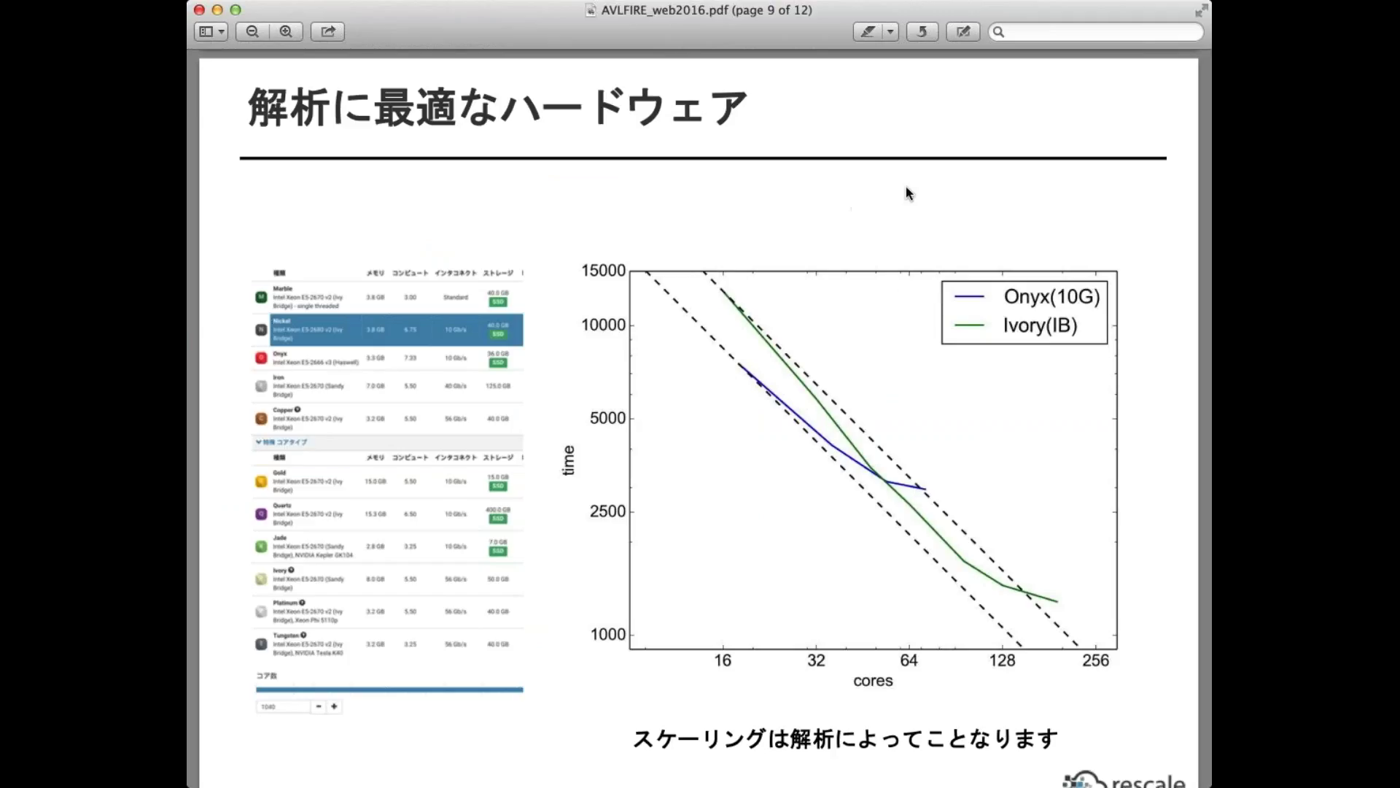